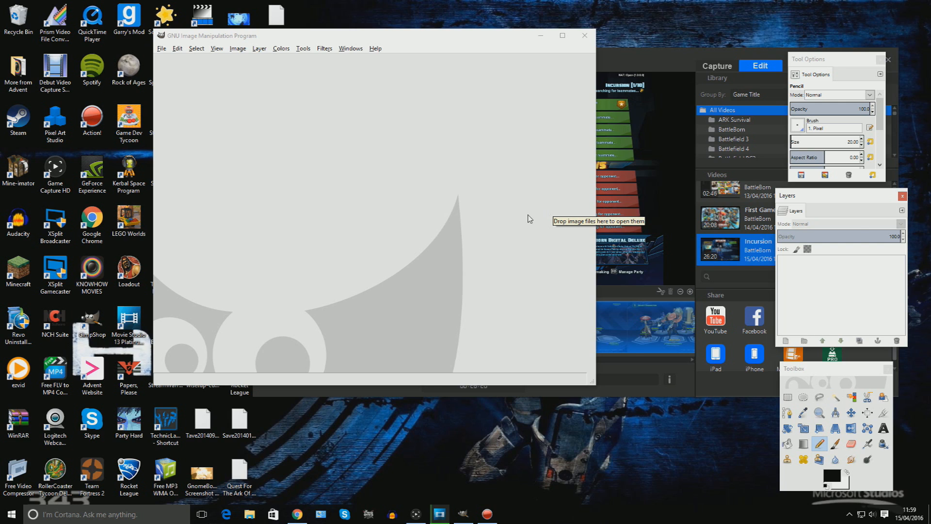
# Check the render progress in Movie Studio and move the GIMP window aside.
pyautogui.click(440, 514)
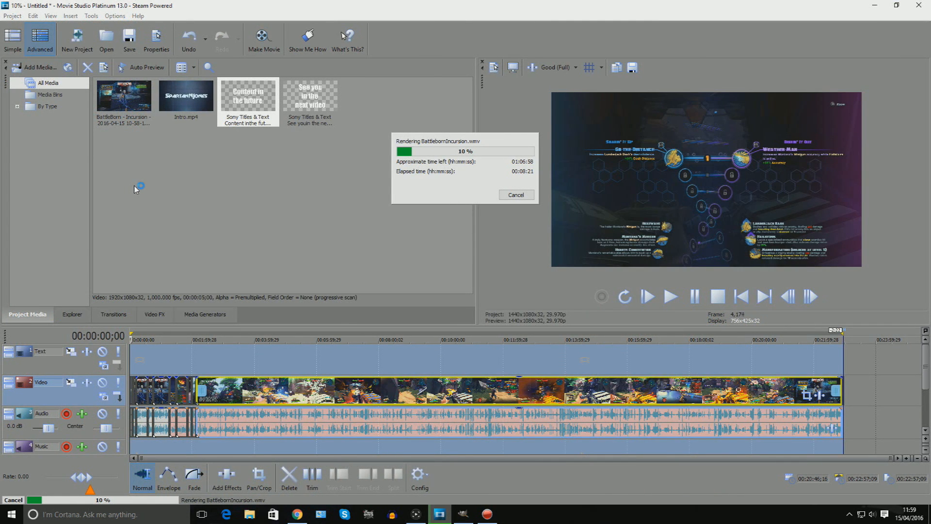
pyautogui.click(874, 6)
pyautogui.moveTo(433, 40)
pyautogui.mouseDown()
pyautogui.moveTo(320, 44)
pyautogui.moveTo(291, 290)
pyautogui.moveTo(568, 204)
pyautogui.moveTo(342, 140)
pyautogui.moveTo(308, 85)
pyautogui.mouseUp()
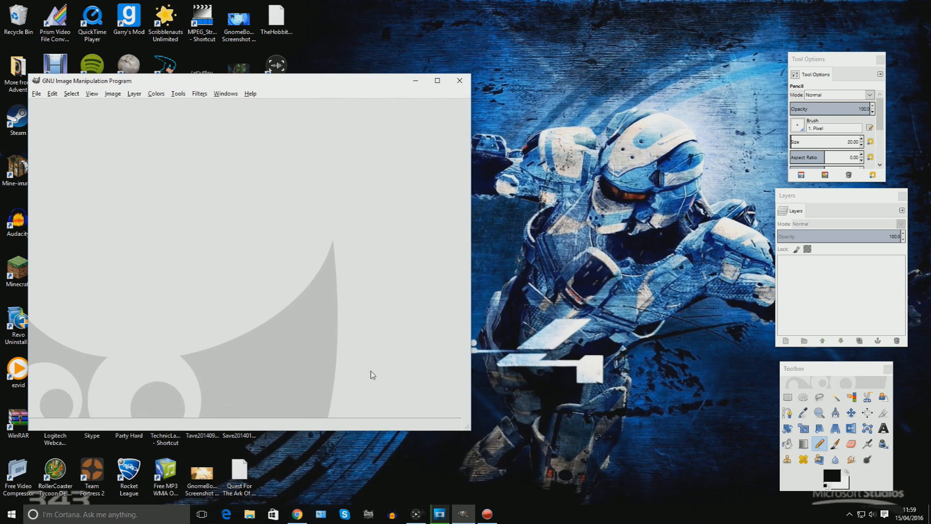
# Scrub through the recorded Incursion gameplay video in Game Capture HD.
pyautogui.click(421, 514)
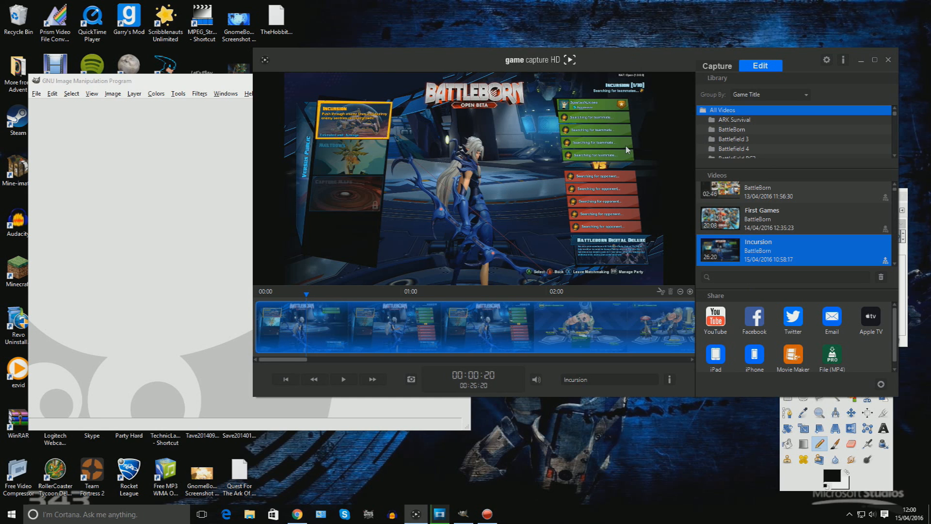
pyautogui.click(602, 325)
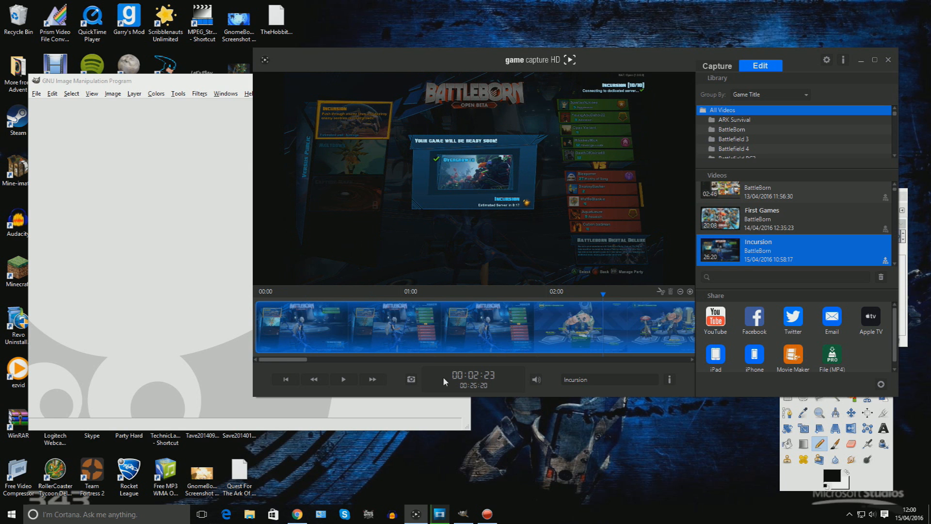
pyautogui.moveTo(286, 358); pyautogui.dragTo(358, 359)
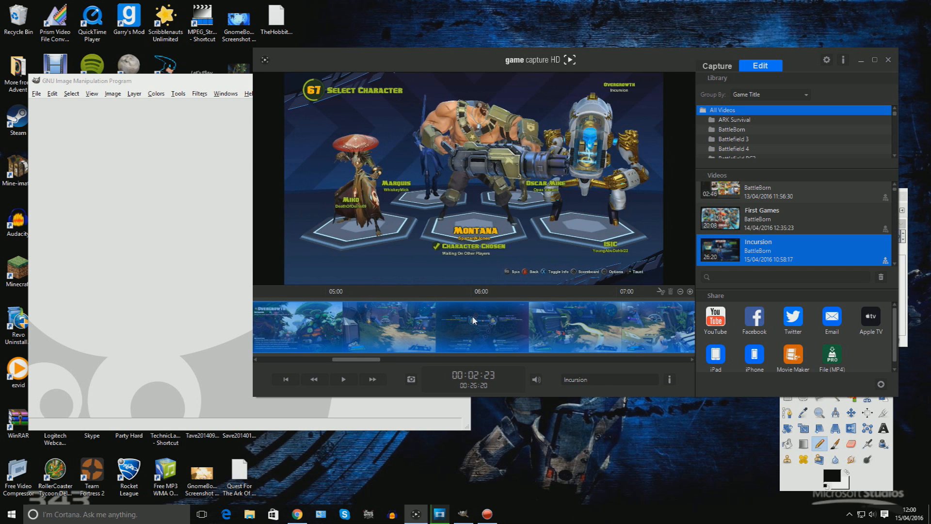
pyautogui.moveTo(363, 360); pyautogui.dragTo(460, 360)
pyautogui.click(568, 345)
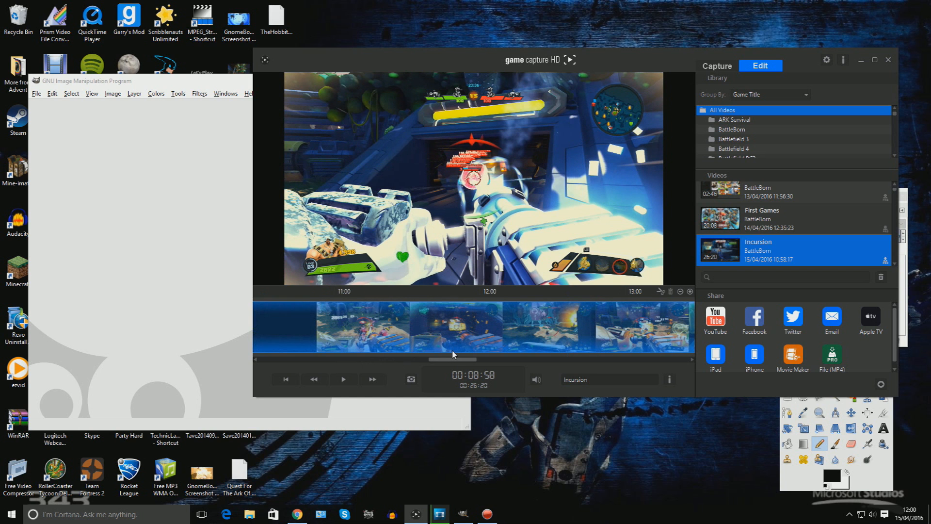
pyautogui.click(511, 325)
pyautogui.click(638, 324)
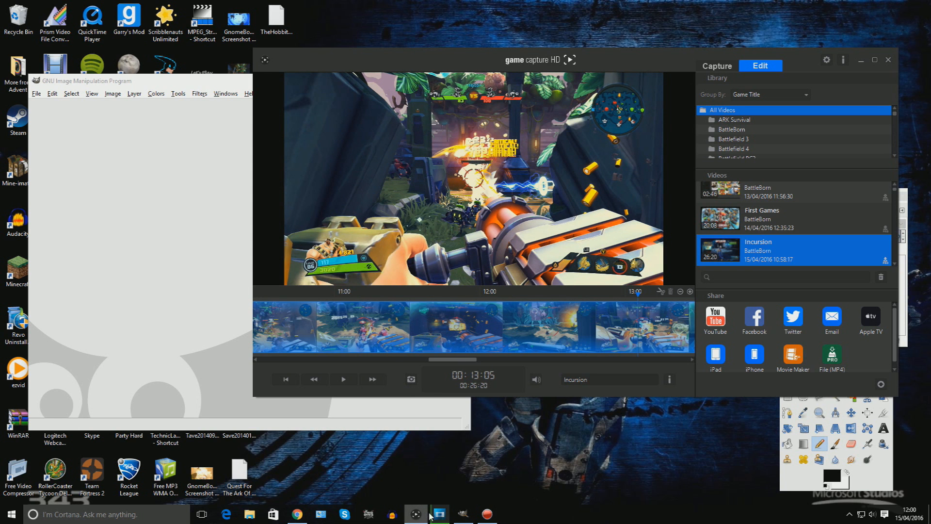
# Check the Movie Studio rendering progress once more and minimise it.
pyautogui.moveTo(440, 513)
pyautogui.moveTo(438, 482)
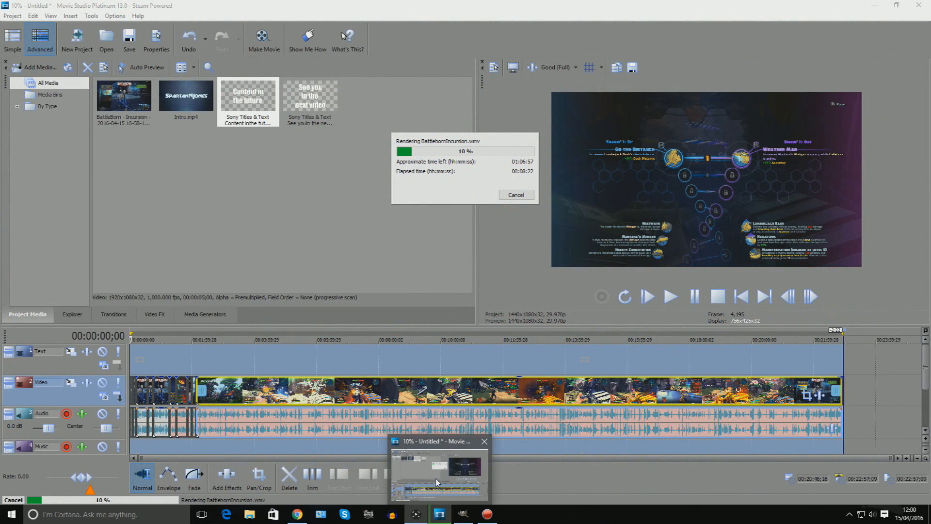
pyautogui.click(438, 482)
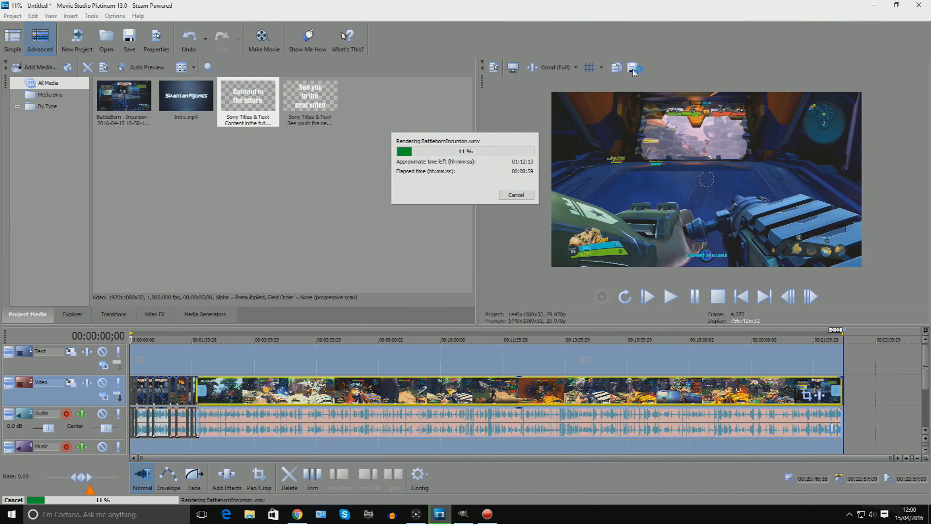
pyautogui.click(873, 6)
# Open the GnomeBomb1 screenshot file from the desktop in GIMP.
pyautogui.click(187, 120)
pyautogui.moveTo(239, 83); pyautogui.dragTo(373, 47)
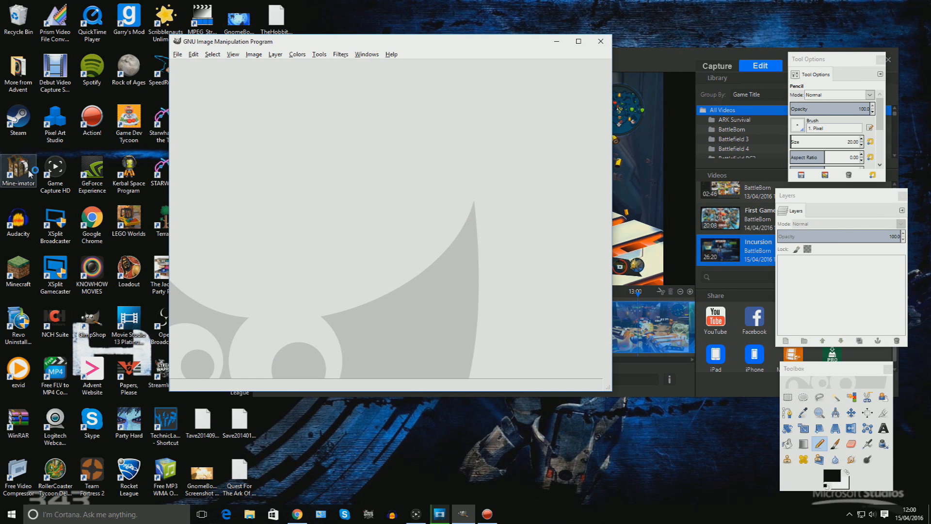
pyautogui.moveTo(239, 19); pyautogui.dragTo(386, 130)
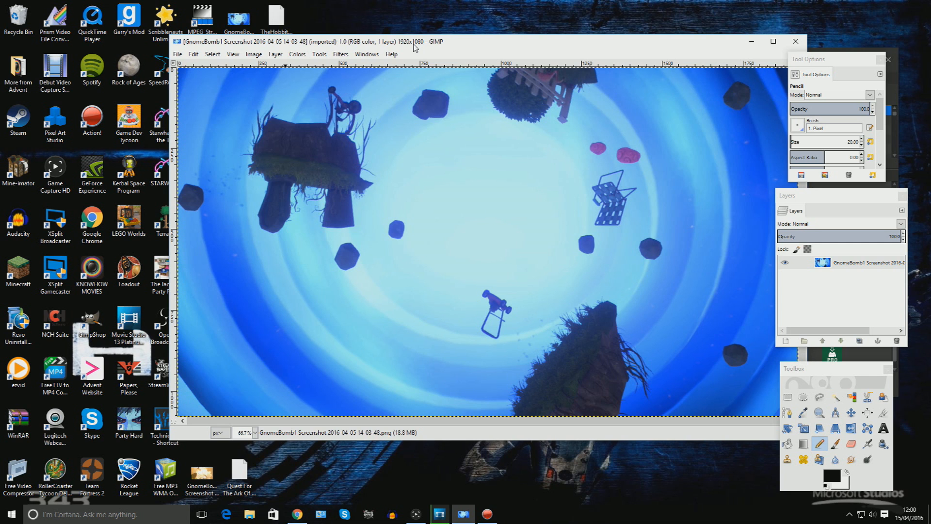
# Delete the screenshot's layer from the image and zoom out on the canvas.
pyautogui.rightClick(834, 263)
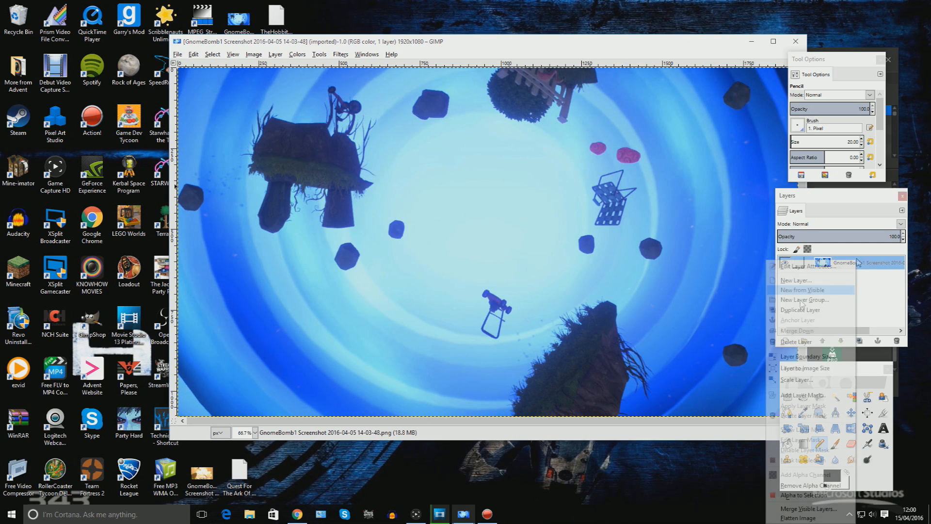
pyautogui.click(802, 342)
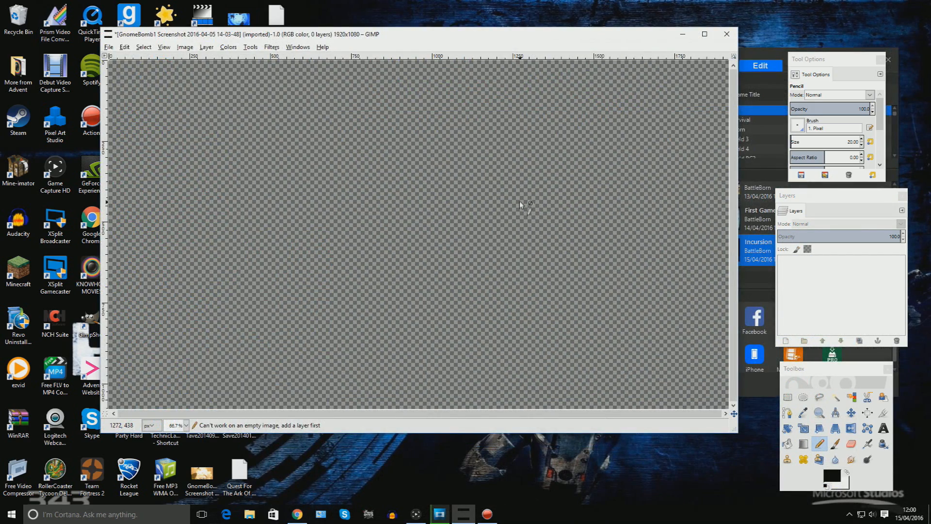
pyautogui.press('-')
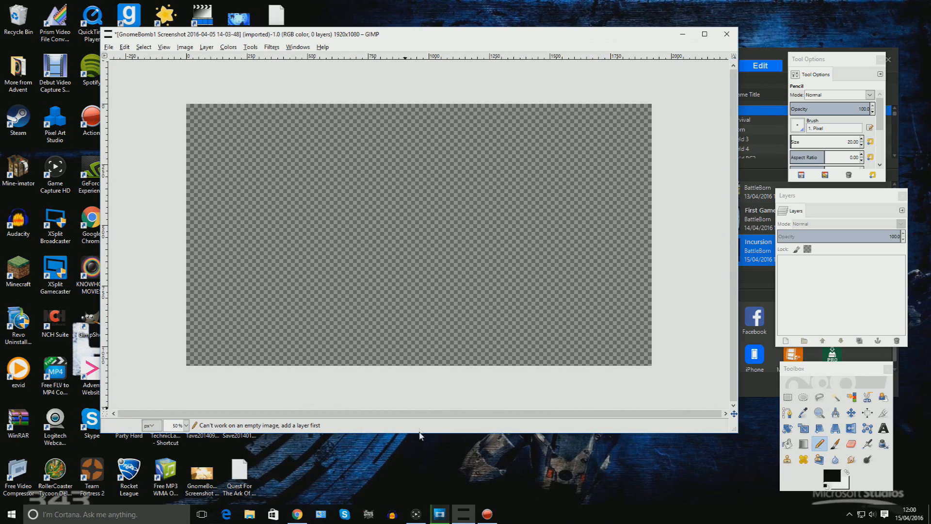
# Browse the battleborn montana image search results in Chrome.
pyautogui.click(297, 514)
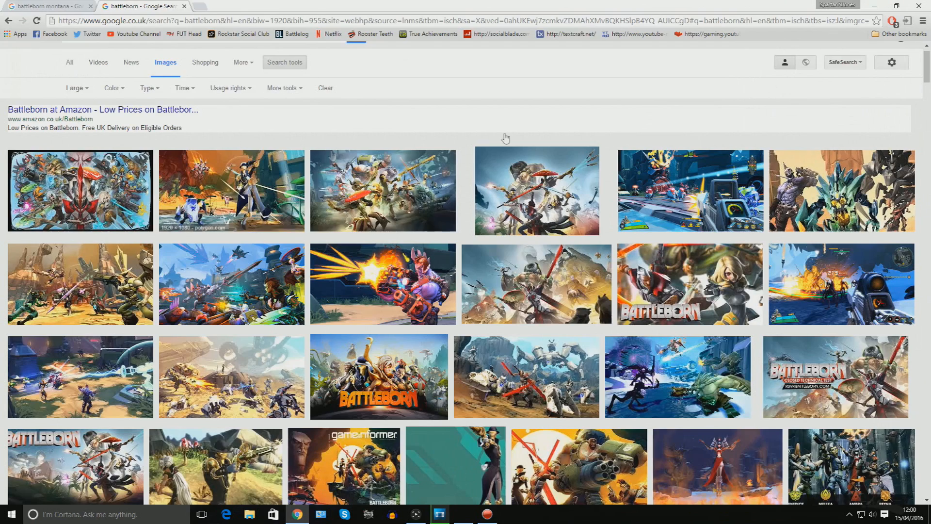
pyautogui.click(68, 7)
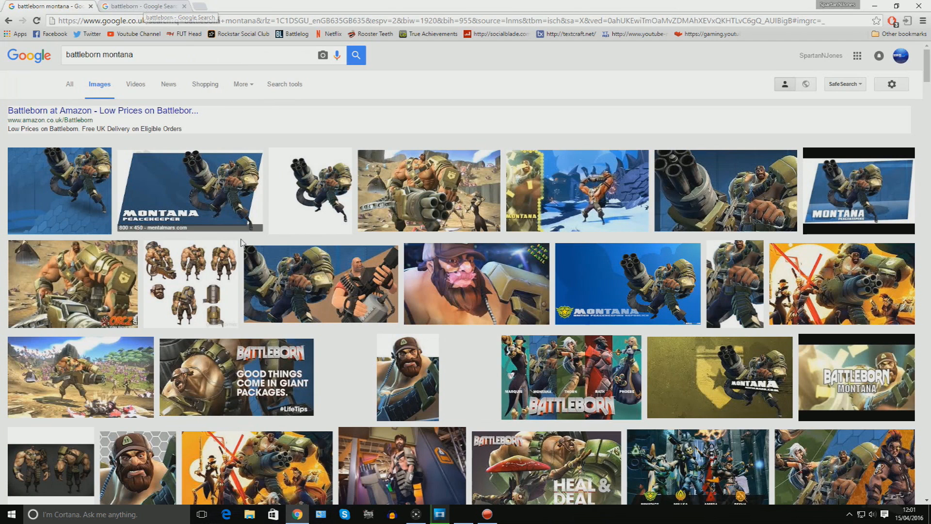
pyautogui.click(468, 515)
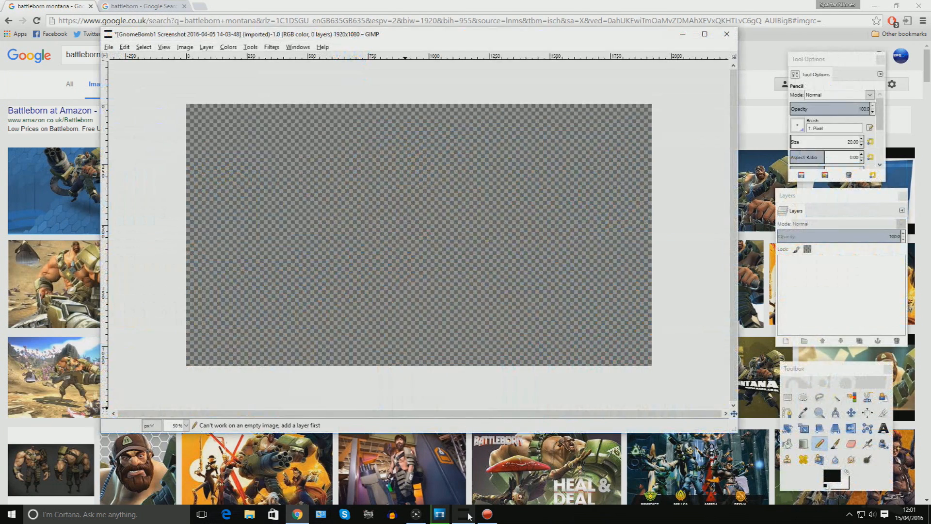
# Select the Free Select tool in GIMP.
pyautogui.click(820, 400)
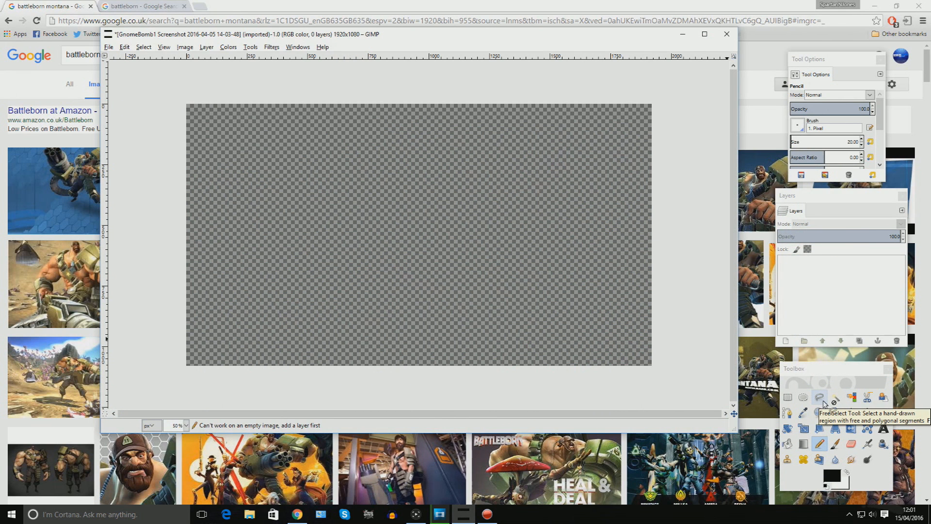
pyautogui.click(824, 264)
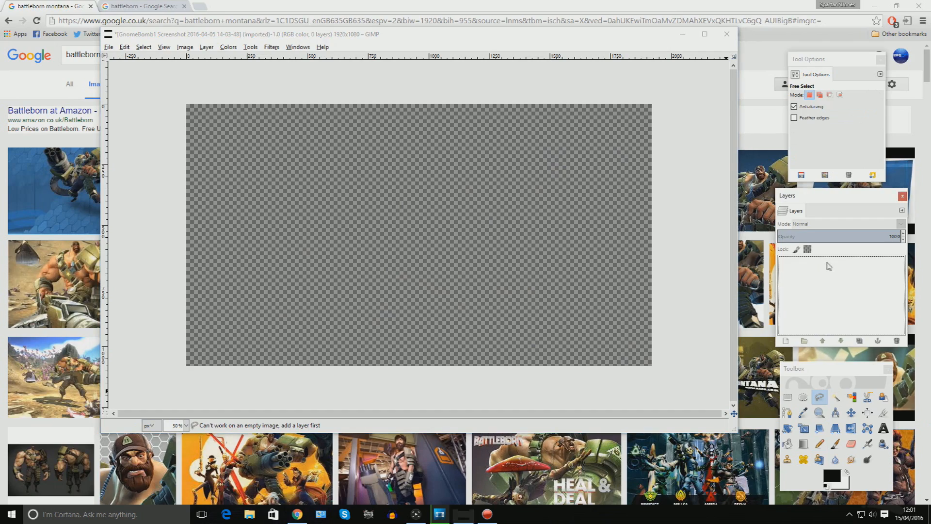
# Browse and preview several pictures in the battleborn image search results.
pyautogui.click(297, 514)
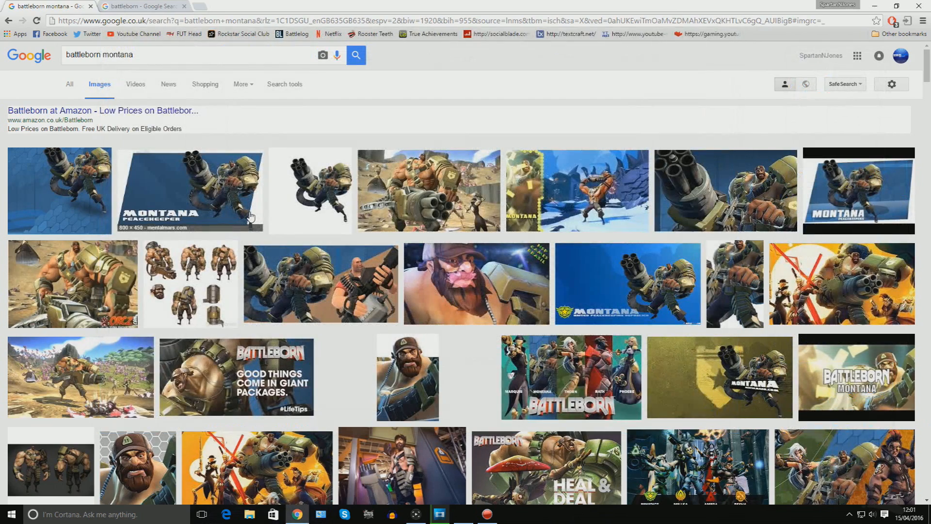
pyautogui.hotkey('ctrl', 'Tab')
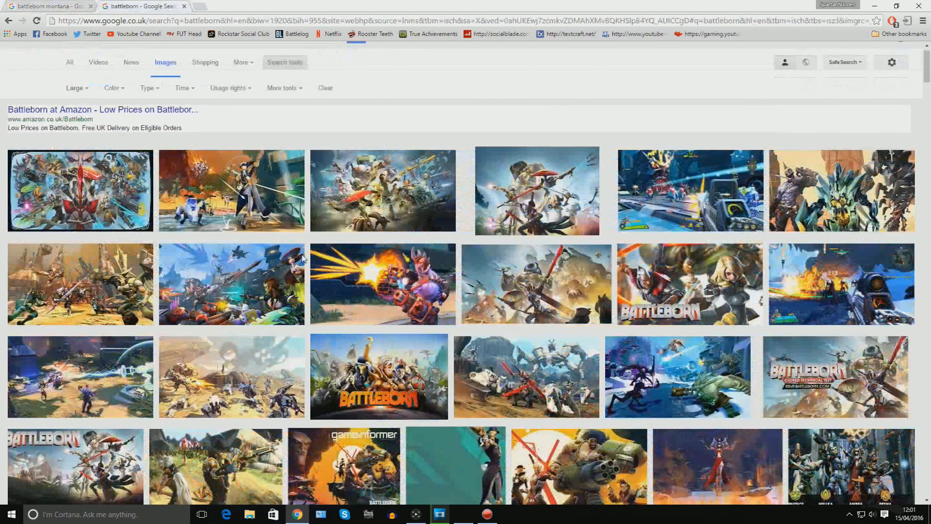
pyautogui.scroll(-4, 576, 294)
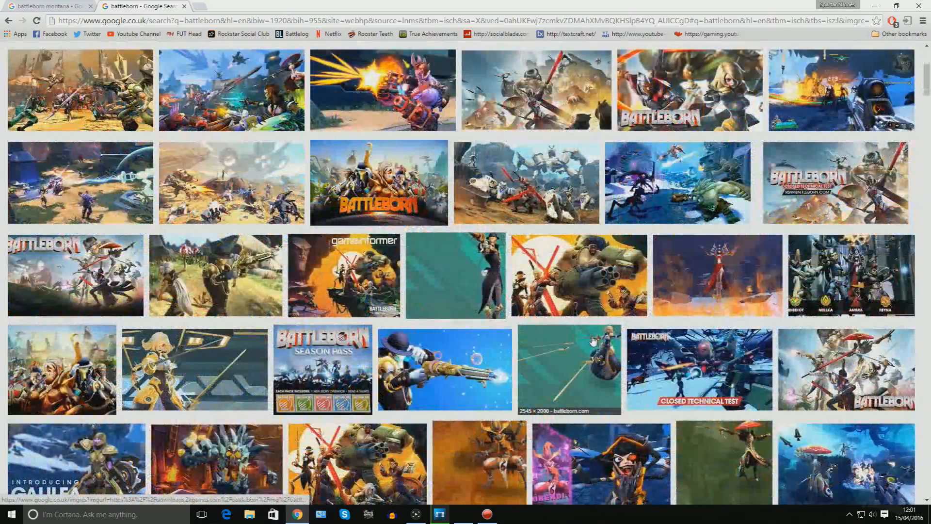
pyautogui.scroll(-4, 576, 295)
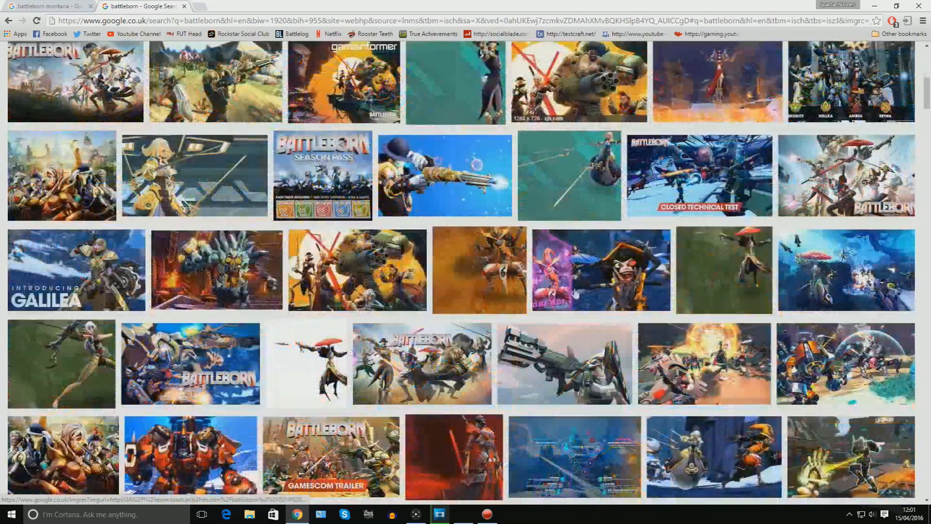
pyautogui.click(834, 355)
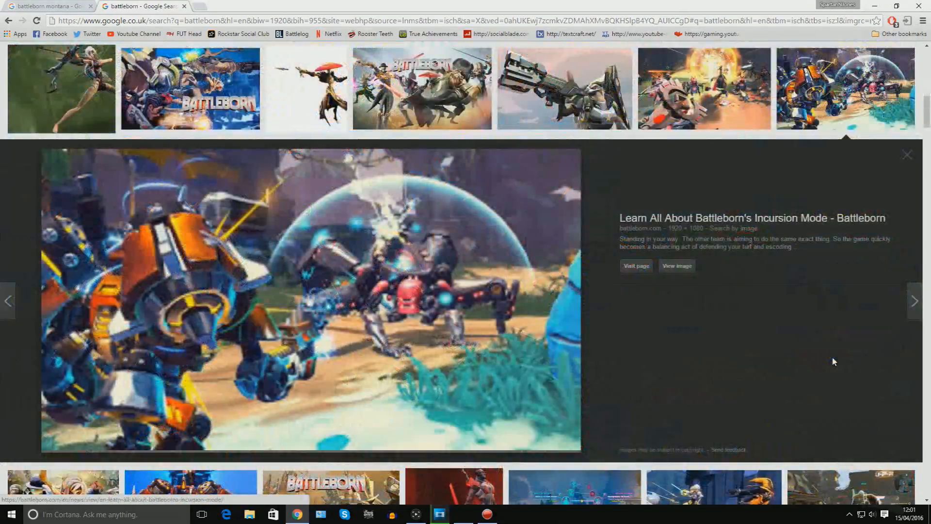
pyautogui.click(905, 157)
pyautogui.scroll(-4, 844, 194)
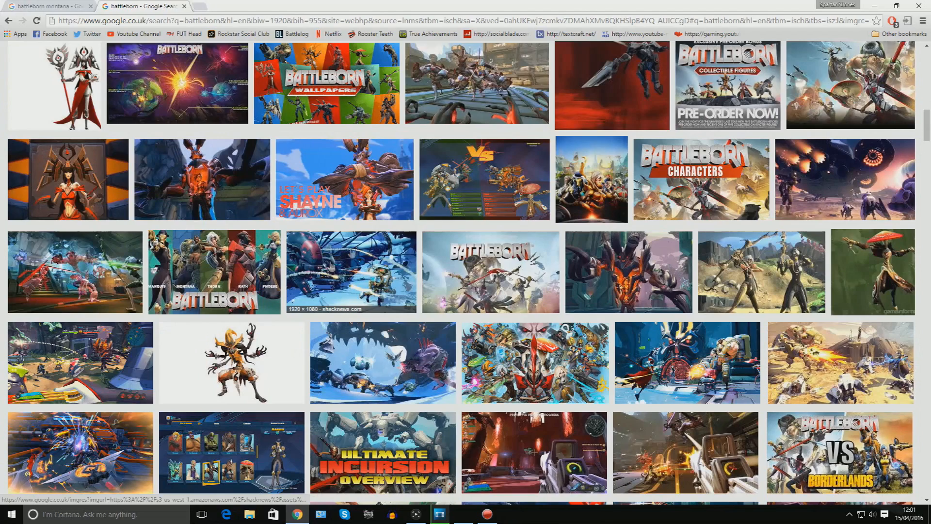
pyautogui.click(351, 255)
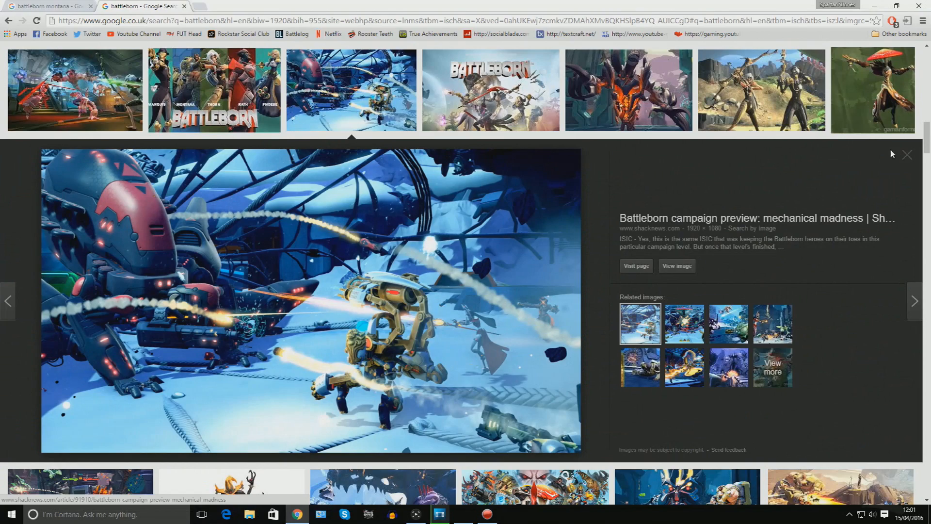
pyautogui.click(905, 154)
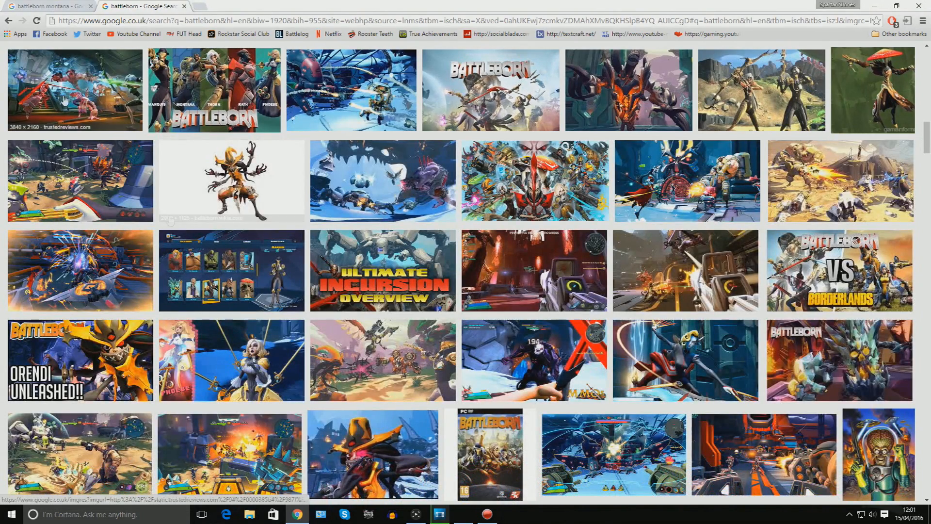
pyautogui.click(65, 100)
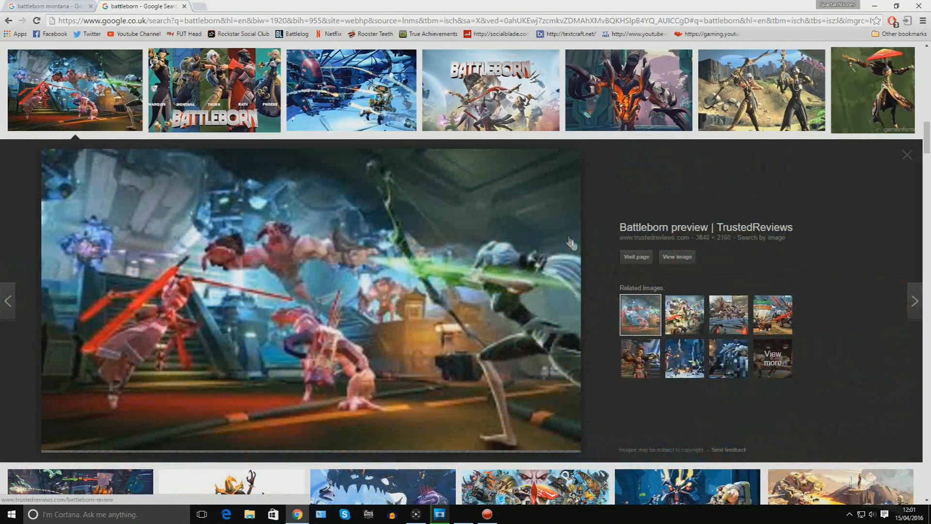
pyautogui.click(908, 157)
# Save the desert battle Battleborn wallpaper to the Pictures folder as 2662046-campaign-amemine.
pyautogui.scroll(11, 272, 192)
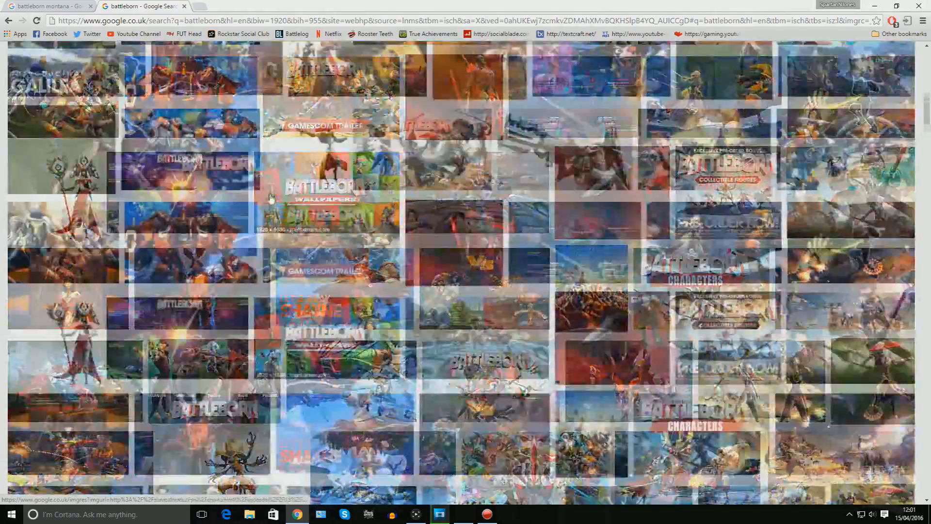
pyautogui.scroll(8, 272, 192)
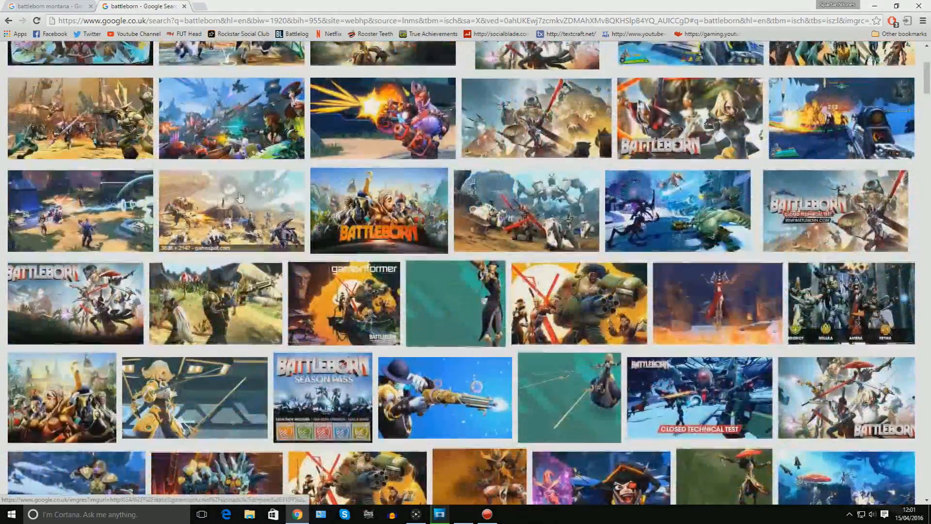
pyautogui.click(272, 192)
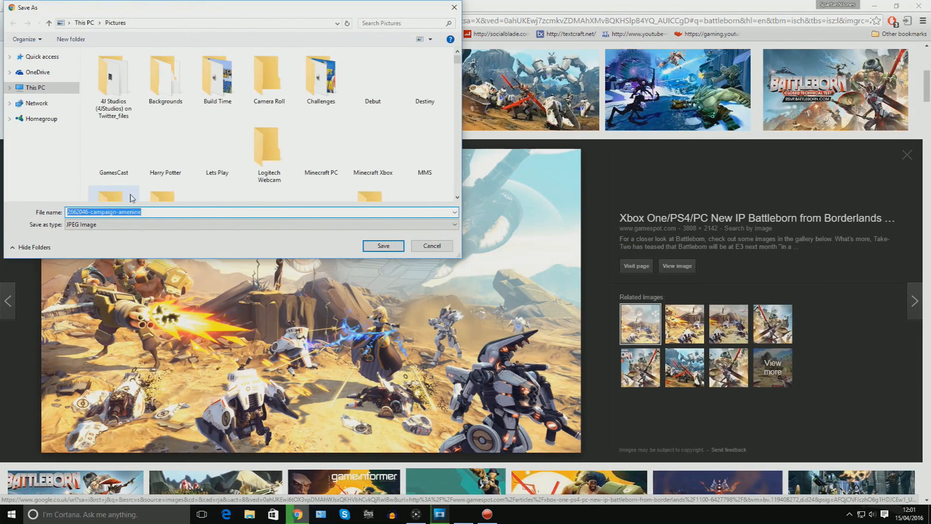
pyautogui.press('Return')
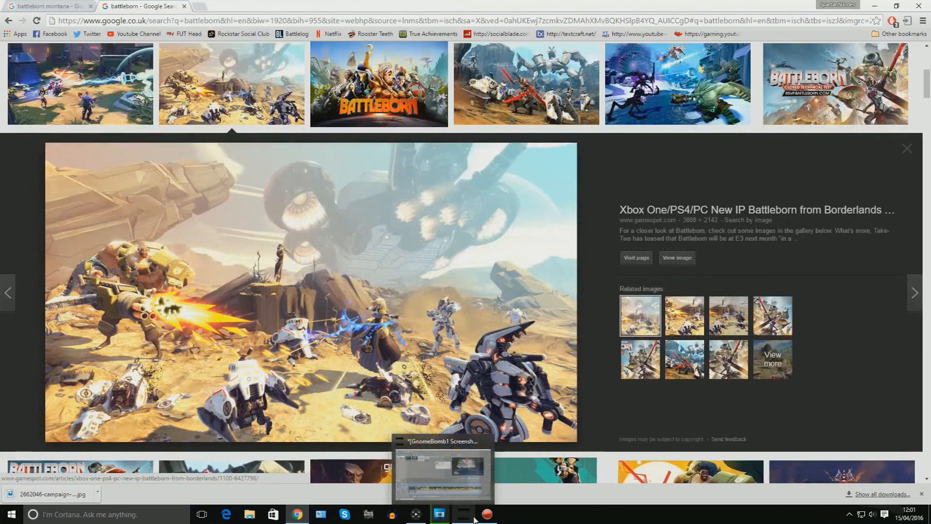
# Import the downloaded wallpaper into the GIMP image as a new layer.
pyautogui.click(462, 515)
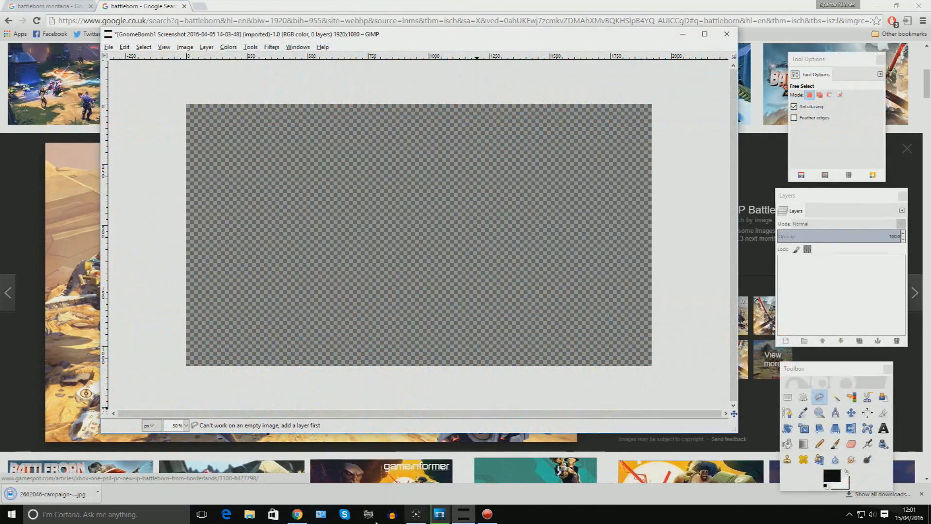
pyautogui.moveTo(45, 494); pyautogui.dragTo(460, 516)
pyautogui.click(251, 515)
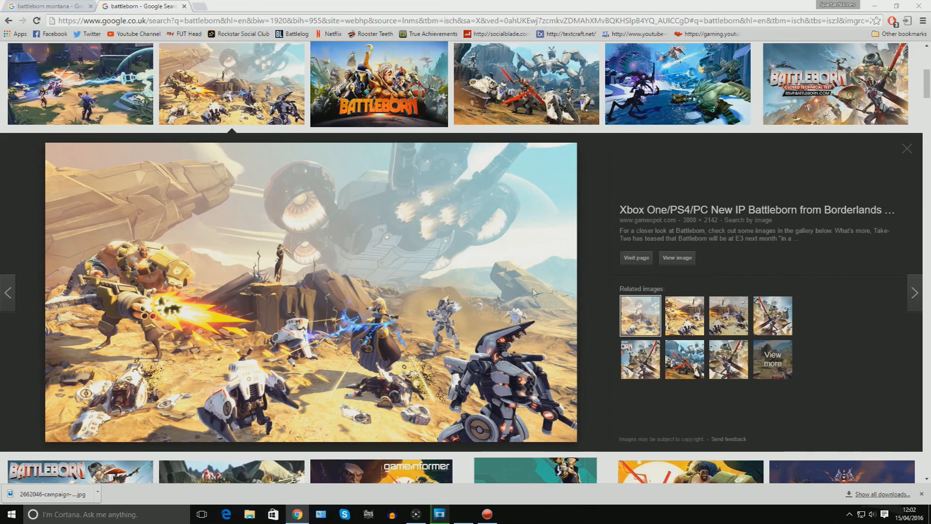
pyautogui.scroll(7, 534, 294)
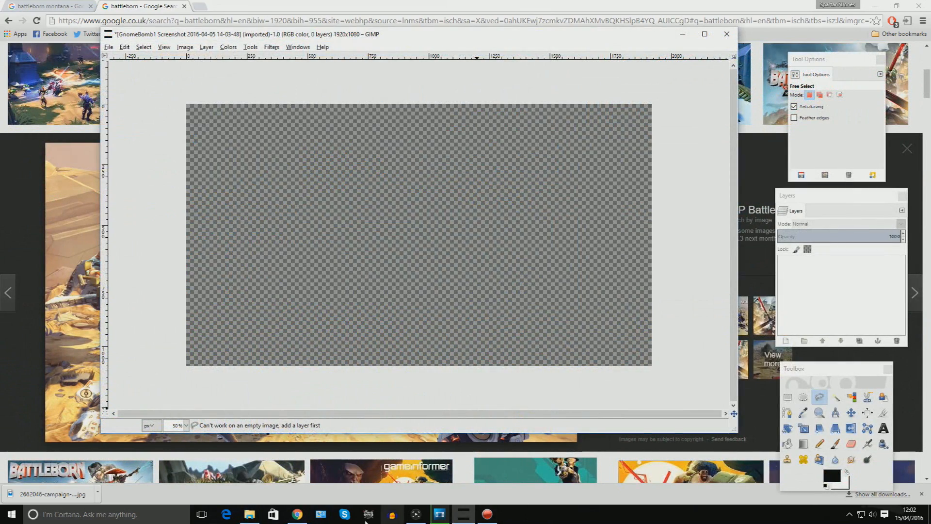
pyautogui.click(249, 514)
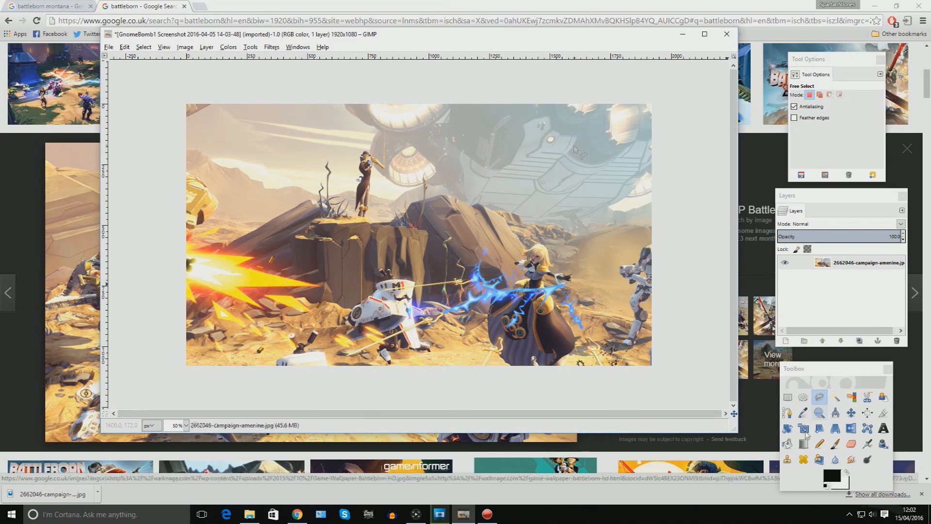
# Scale the wallpaper layer down so it fits the canvas.
pyautogui.click(803, 428)
pyautogui.click(452, 212)
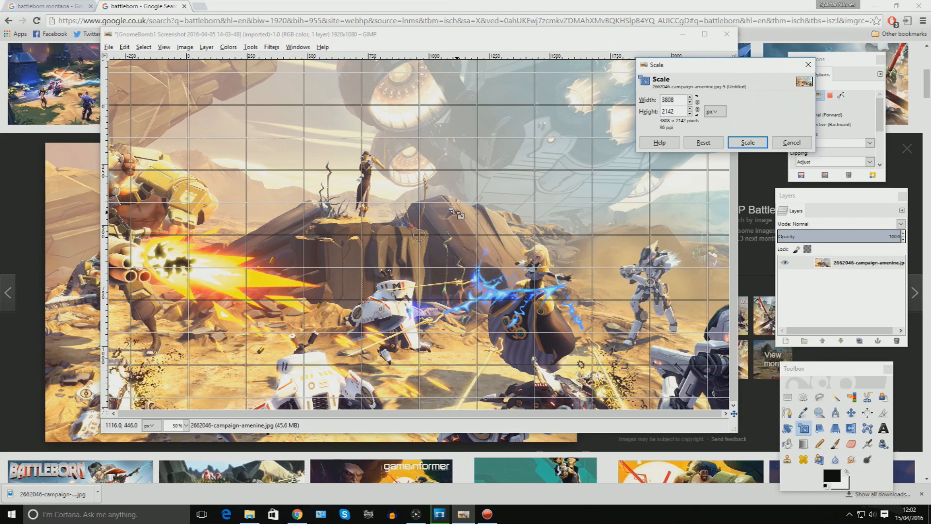
pyautogui.scroll(-2, 407, 199)
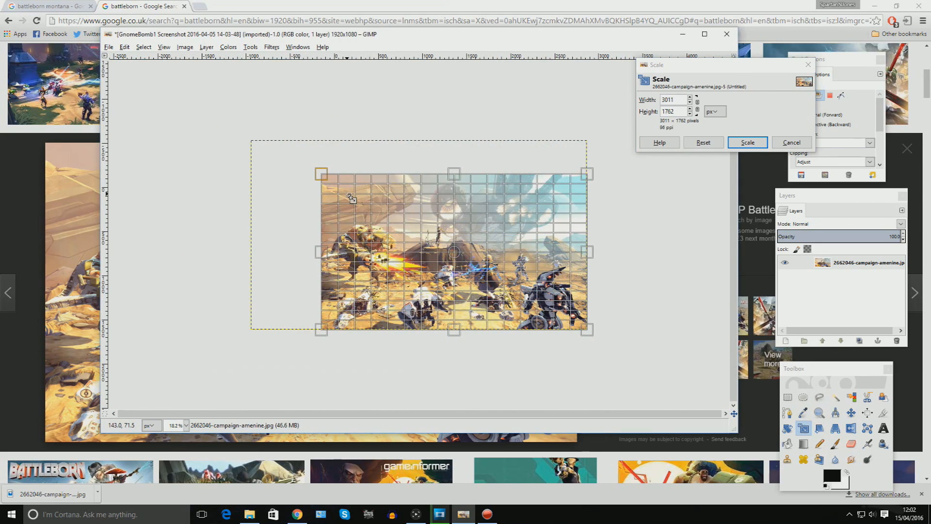
pyautogui.click(704, 142)
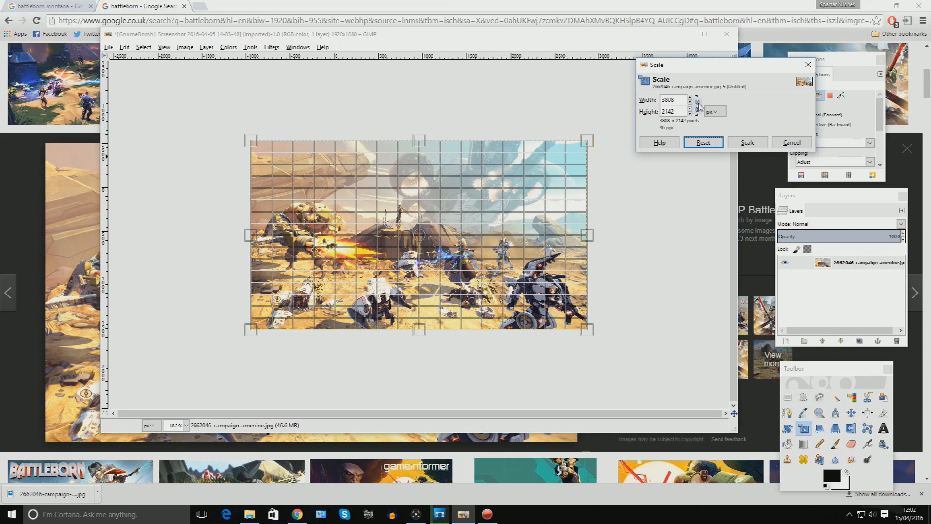
pyautogui.moveTo(554, 159); pyautogui.dragTo(478, 202)
pyautogui.moveTo(355, 272); pyautogui.dragTo(429, 231)
pyautogui.press('Return')
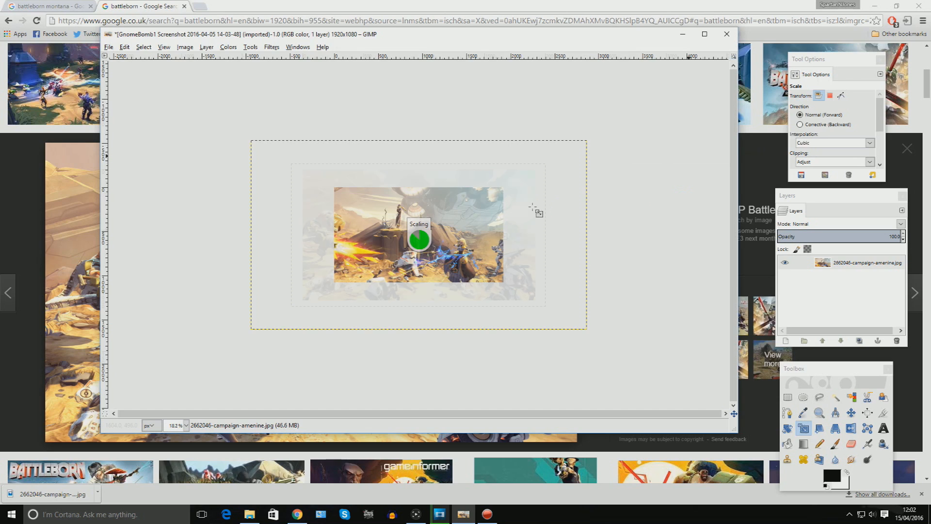
pyautogui.scroll(1, 497, 229)
pyautogui.scroll(2, 497, 229)
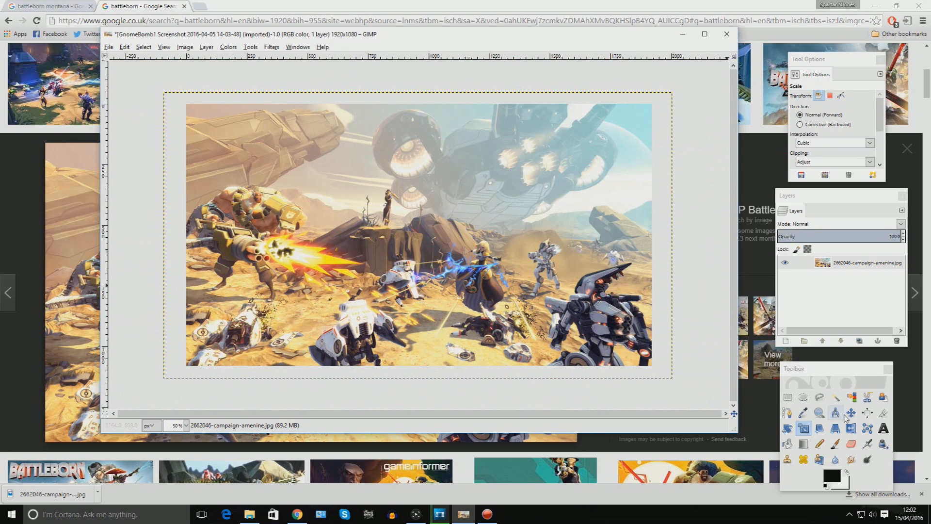
# Colorize the wallpaper layer with hue 212, saturation 65 and lightness -30.
pyautogui.click(227, 47)
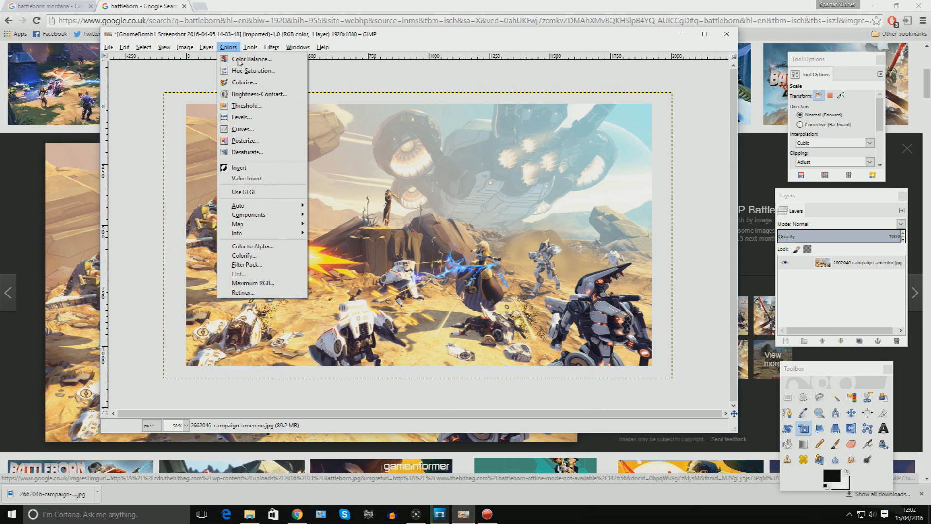
pyautogui.click(265, 87)
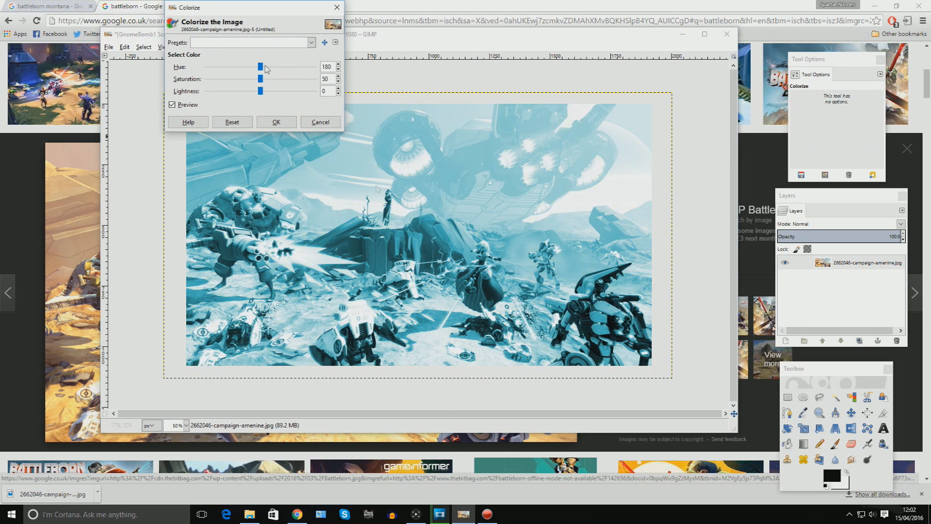
pyautogui.moveTo(262, 68); pyautogui.dragTo(272, 70)
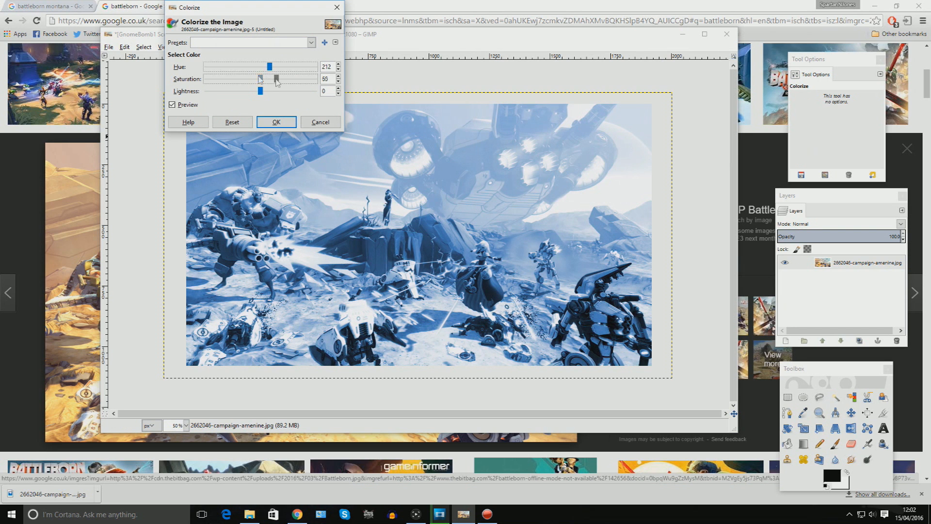
pyautogui.moveTo(261, 79); pyautogui.dragTo(207, 92)
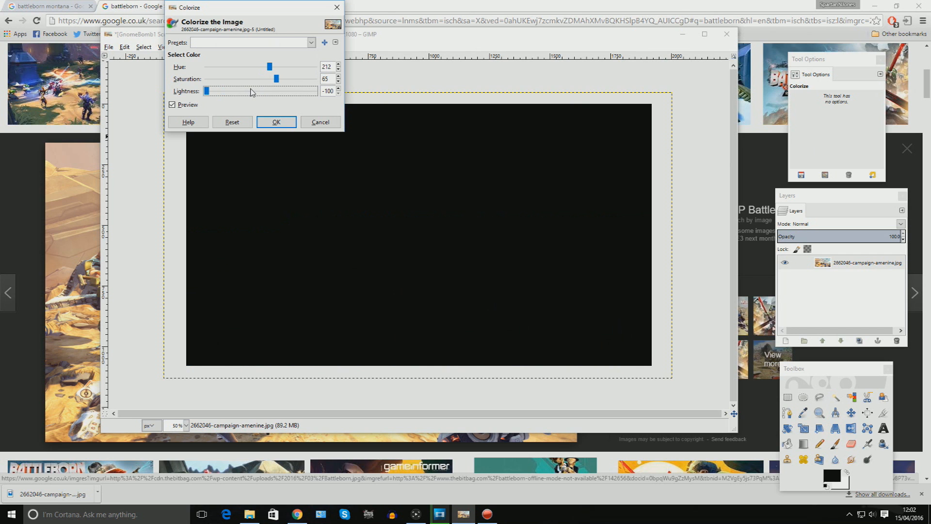
pyautogui.moveTo(233, 92); pyautogui.dragTo(246, 96)
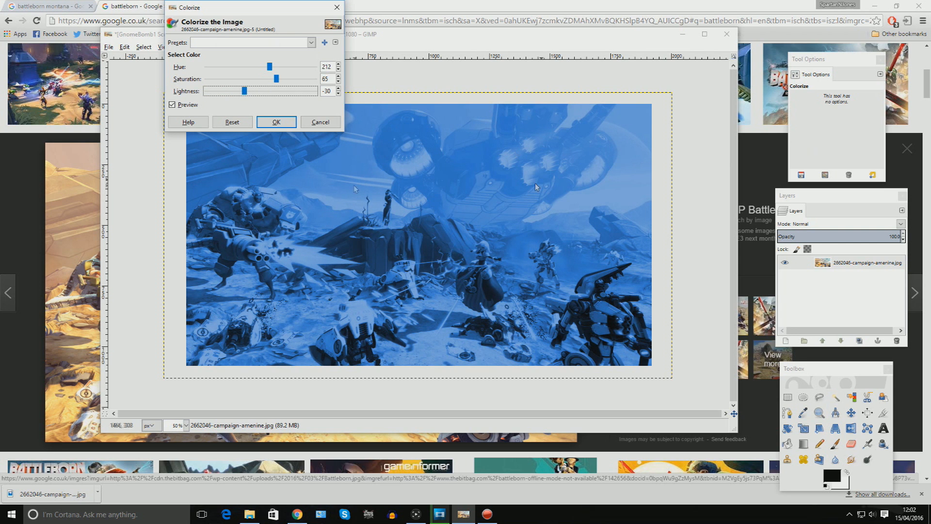
# Toggle the Colorize preview to compare the tinted and original wallpaper.
pyautogui.click(172, 107)
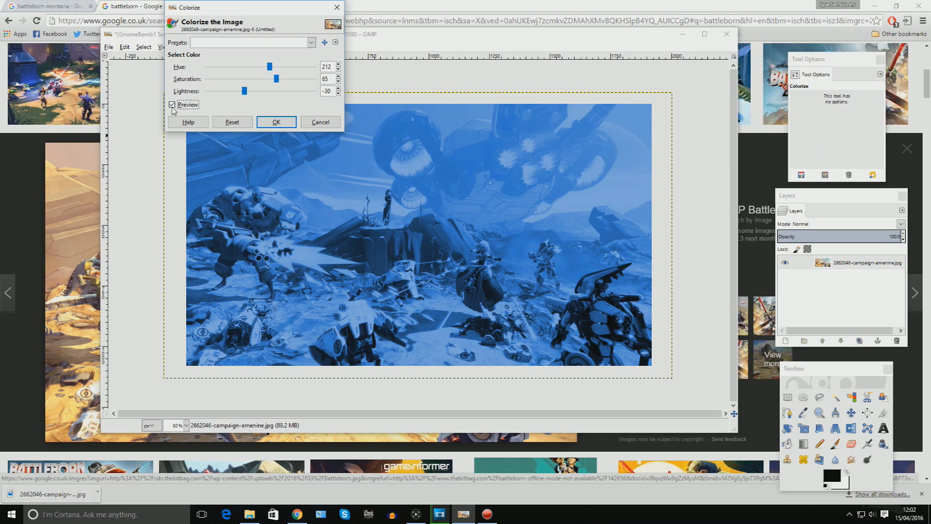
pyautogui.click(173, 108)
pyautogui.click(172, 109)
pyautogui.click(172, 109)
pyautogui.click(172, 109)
# Open the Lets Play pictures folder and view earlier thumbnails for reference.
pyautogui.click(250, 515)
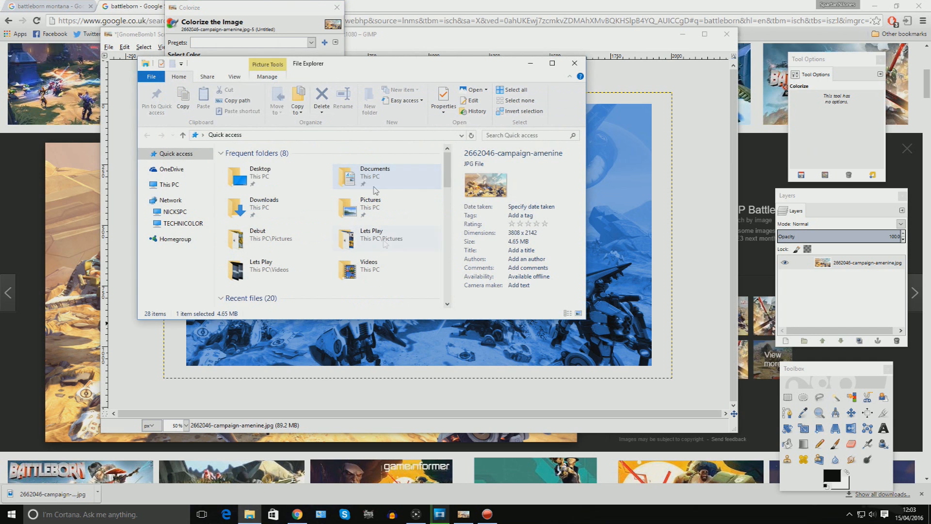
pyautogui.doubleClick(383, 241)
pyautogui.scroll(-1, 301, 232)
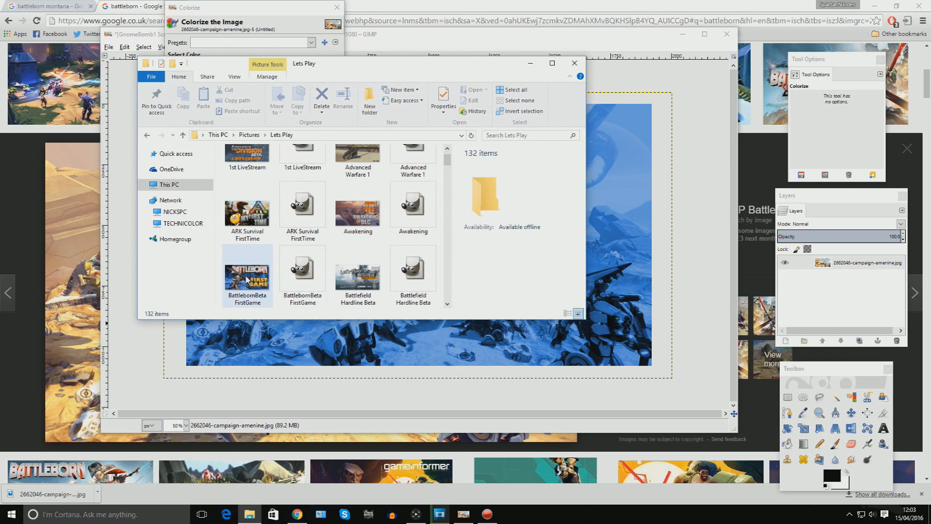
pyautogui.click(247, 279)
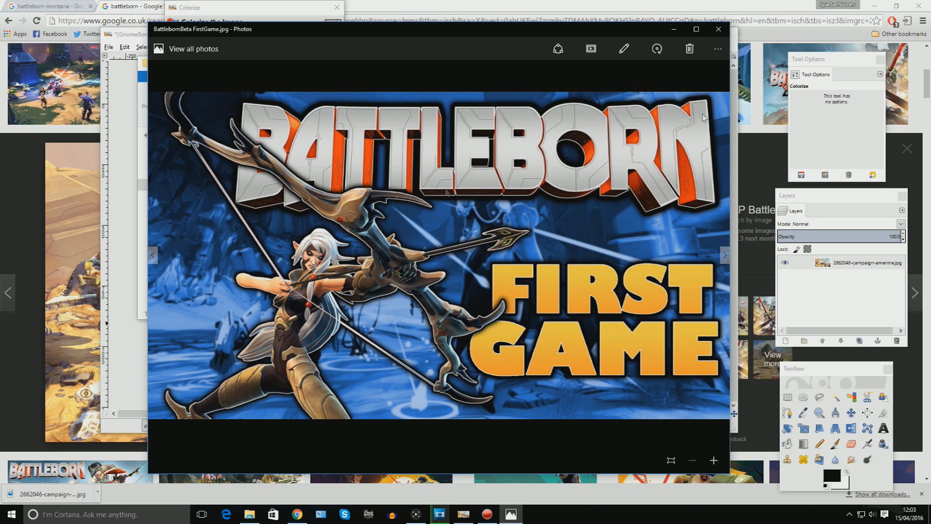
pyautogui.click(718, 29)
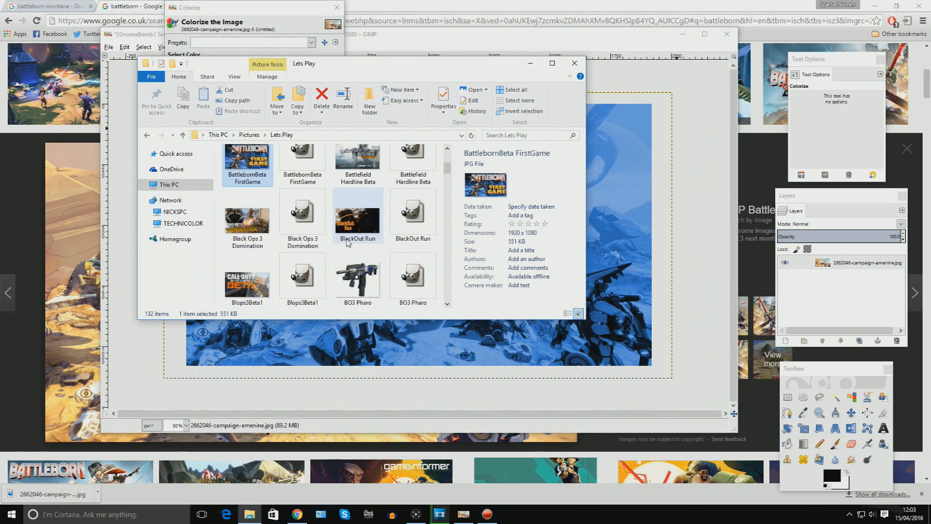
pyautogui.scroll(-1, 339, 228)
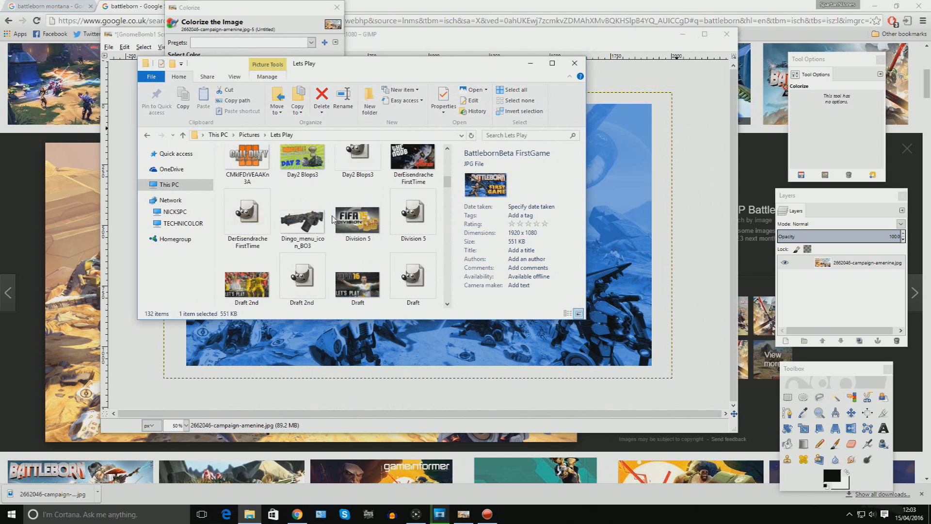
pyautogui.scroll(-2, 333, 219)
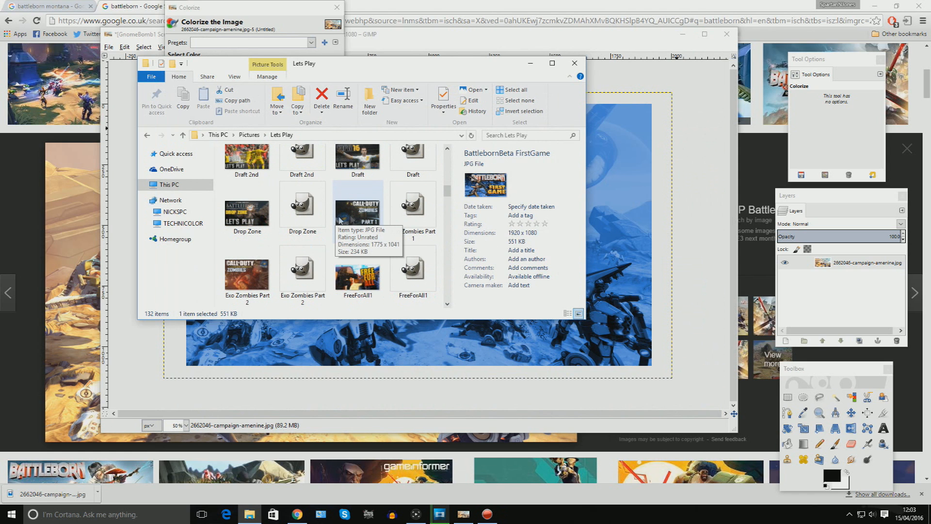
pyautogui.click(368, 217)
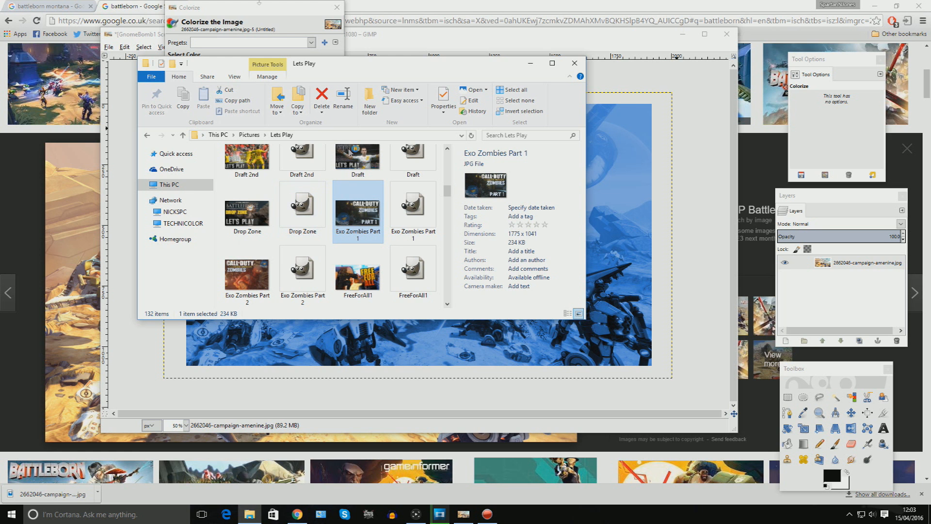
pyautogui.click(254, 5)
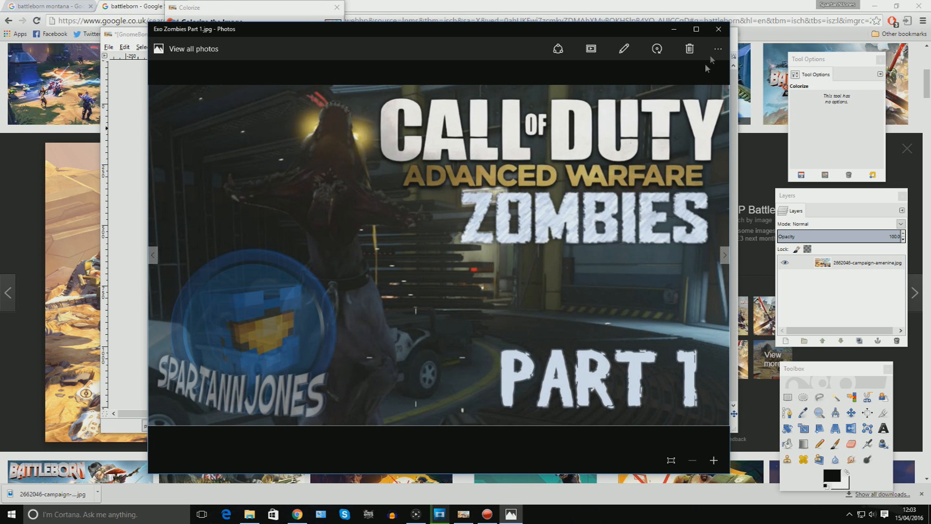
pyautogui.click(719, 30)
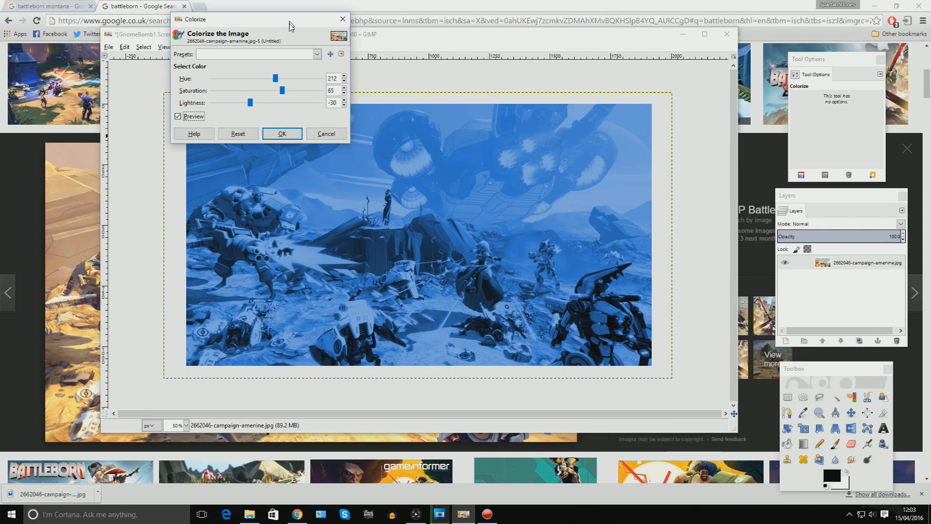
# Apply the Colorize tint to the wallpaper layer.
pyautogui.moveTo(290, 22); pyautogui.dragTo(271, 47)
pyautogui.click(263, 158)
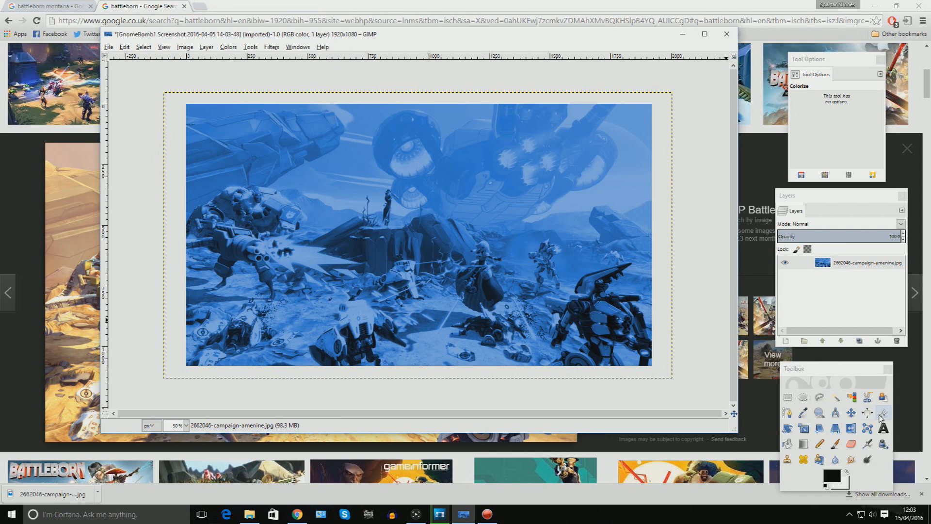
# Crop the canvas to the area of the wallpaper image.
pyautogui.click(883, 413)
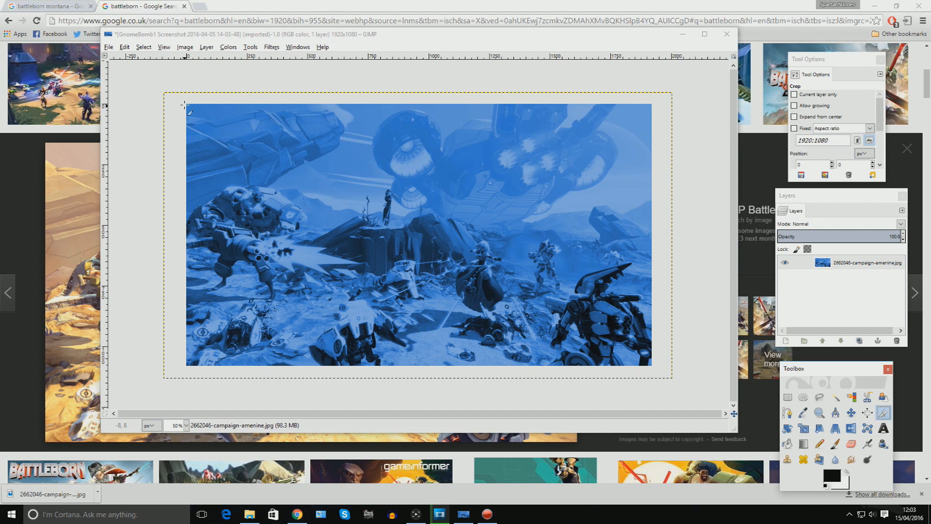
pyautogui.moveTo(184, 103); pyautogui.dragTo(665, 376)
pyautogui.click(381, 283)
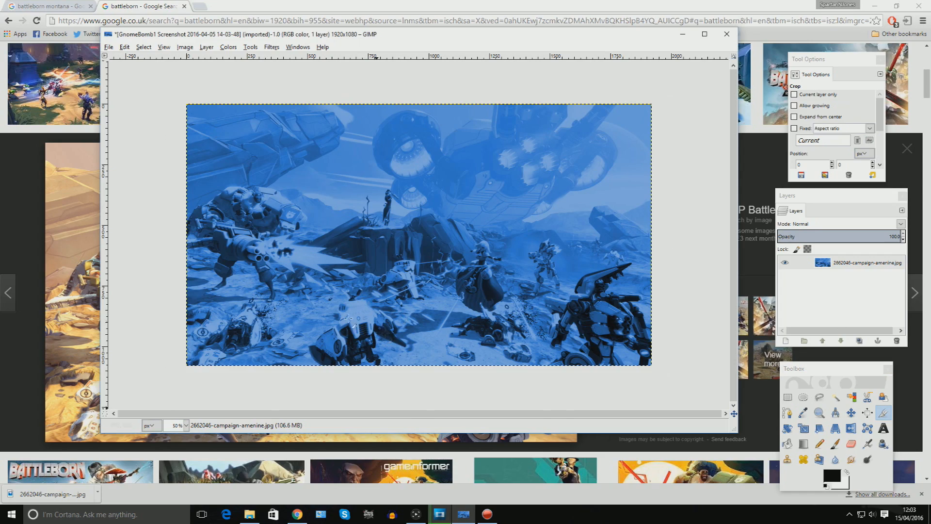
# In the browser, save the transparent Montana - Battleborn render to Pictures as profile-crop (1) PNG.
pyautogui.click(98, 31)
pyautogui.click(29, 5)
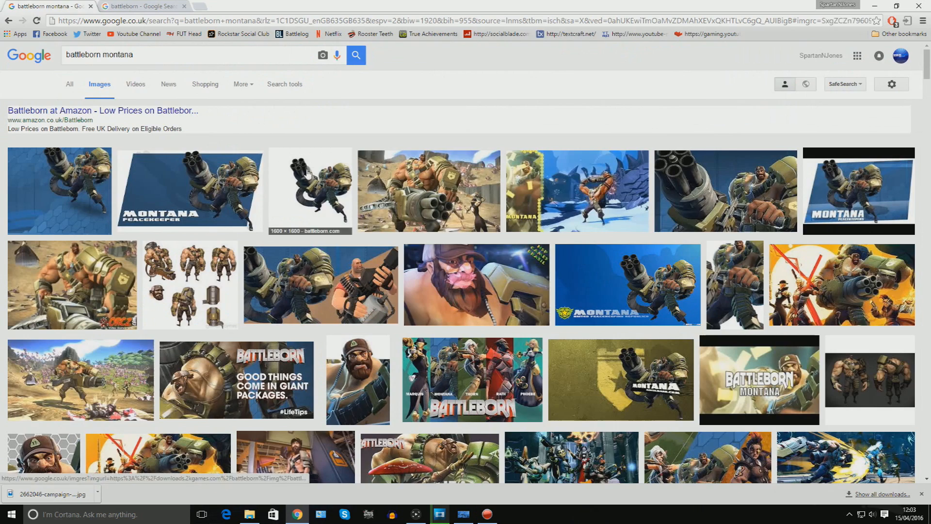
pyautogui.click(316, 204)
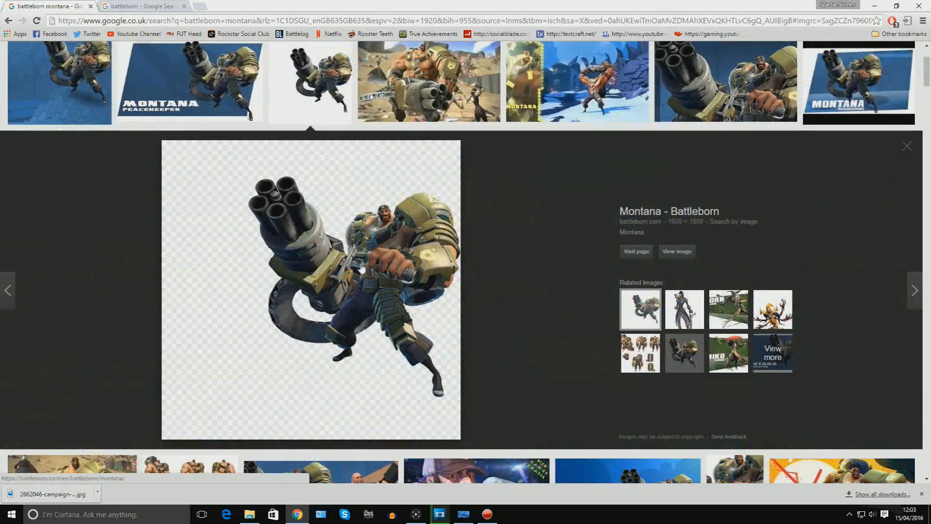
pyautogui.rightClick(364, 266)
pyautogui.click(388, 350)
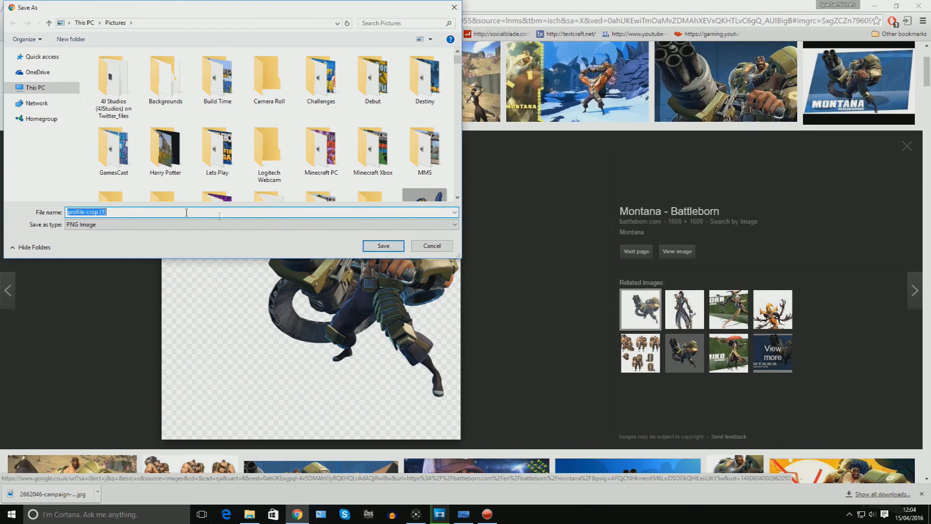
pyautogui.click(383, 245)
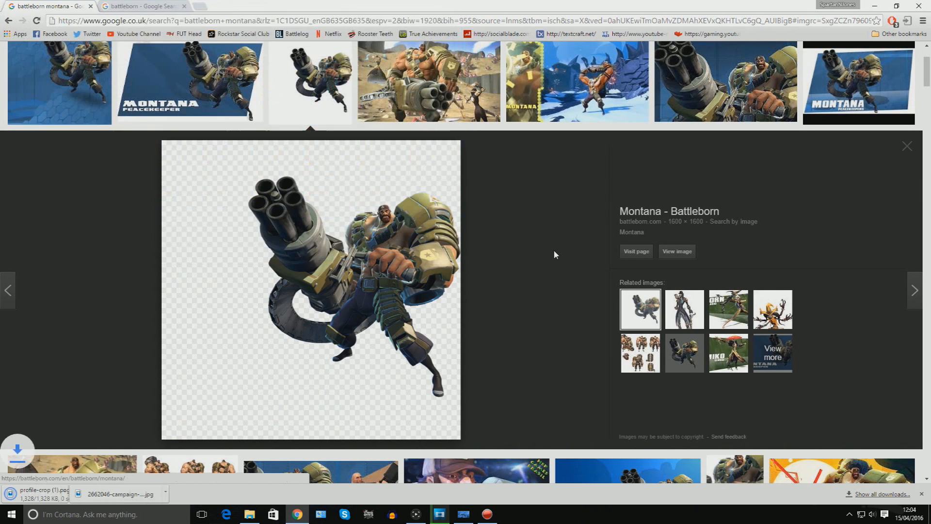
# Scale the imported Montana layer to 1768 × 1768 pixels.
pyautogui.click(463, 514)
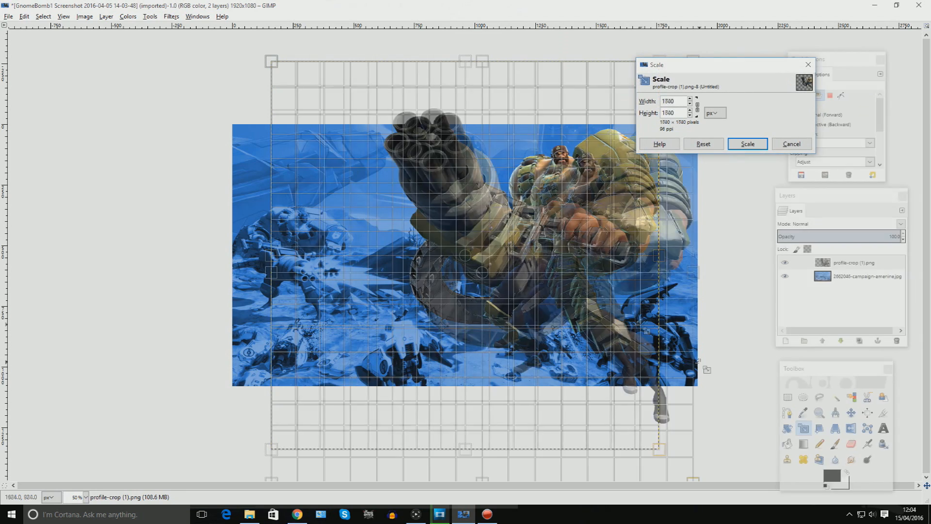
pyautogui.click(747, 145)
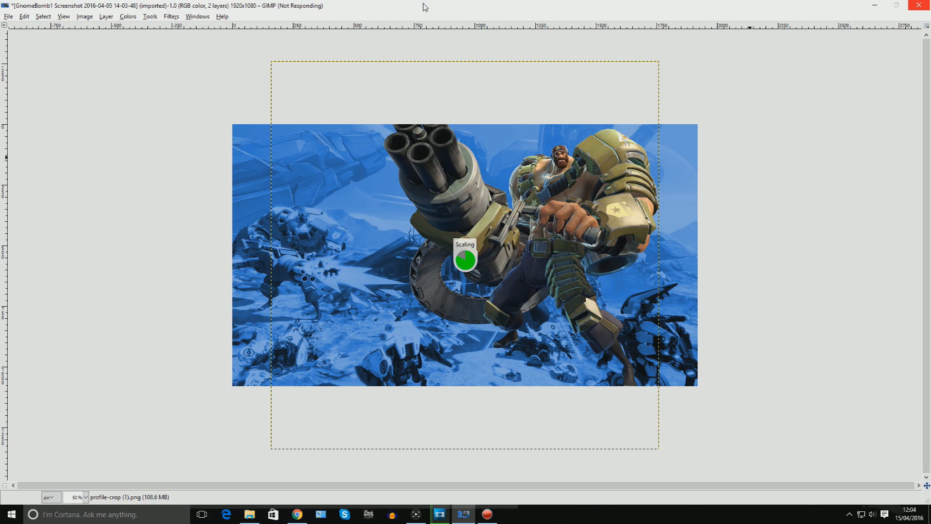
# Move the Montana layer down and to the right on the canvas.
pyautogui.click(851, 412)
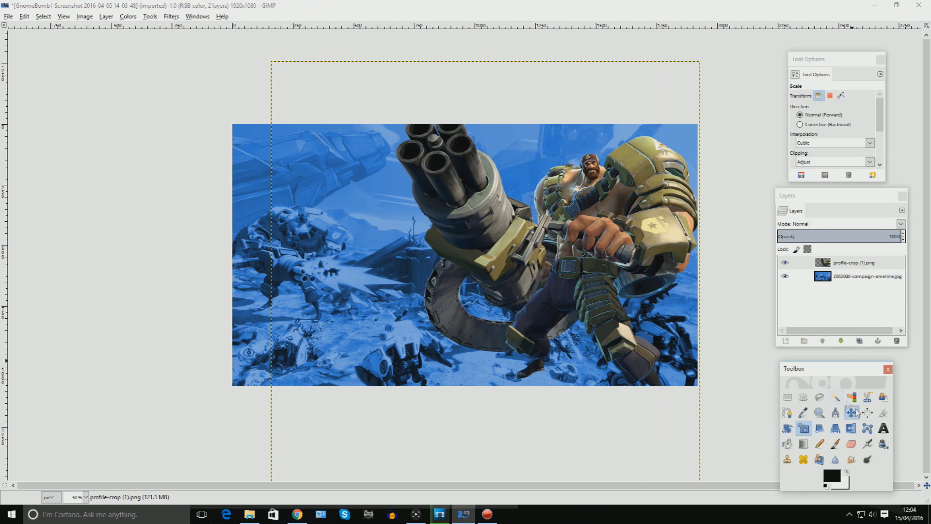
pyautogui.moveTo(579, 245); pyautogui.dragTo(585, 253)
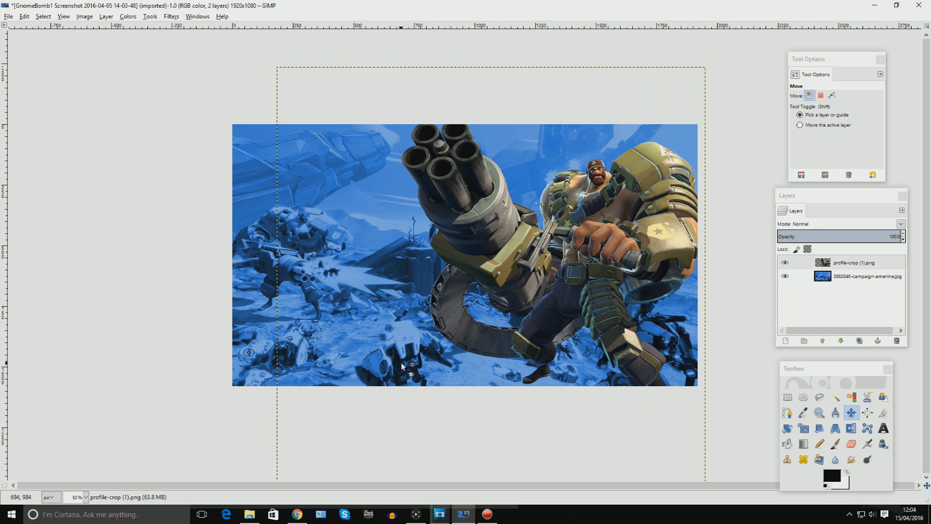
pyautogui.moveTo(593, 277); pyautogui.dragTo(611, 270)
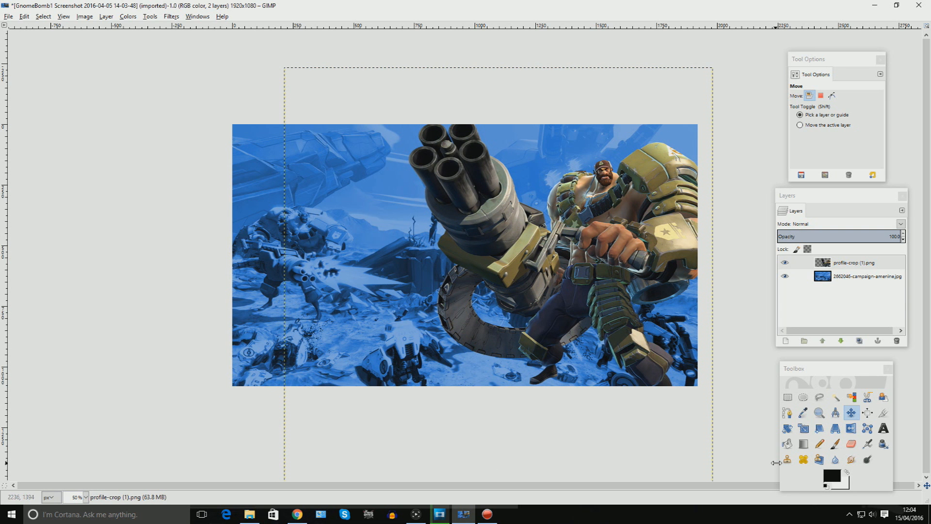
# Flip the Montana layer horizontally and move it to the left side of the canvas.
pyautogui.click(851, 428)
pyautogui.click(572, 296)
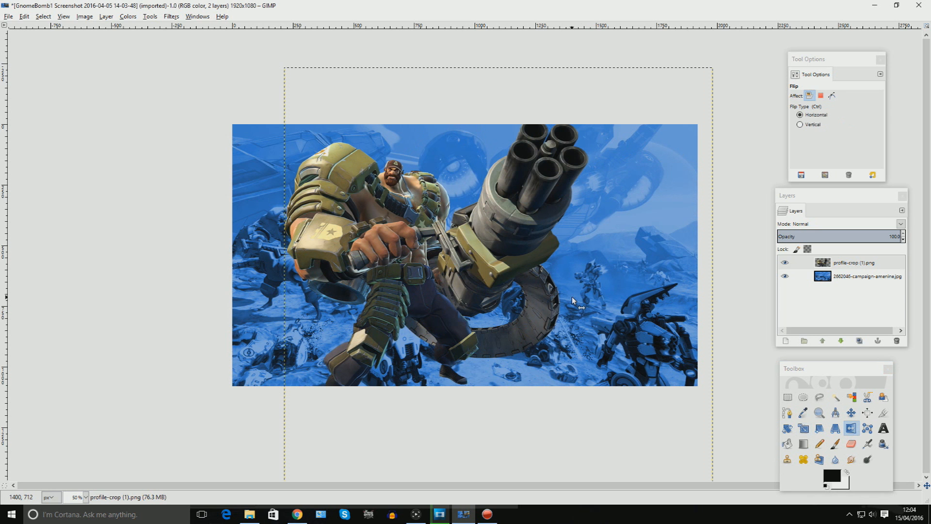
pyautogui.press('m')
pyautogui.moveTo(399, 274); pyautogui.dragTo(347, 285)
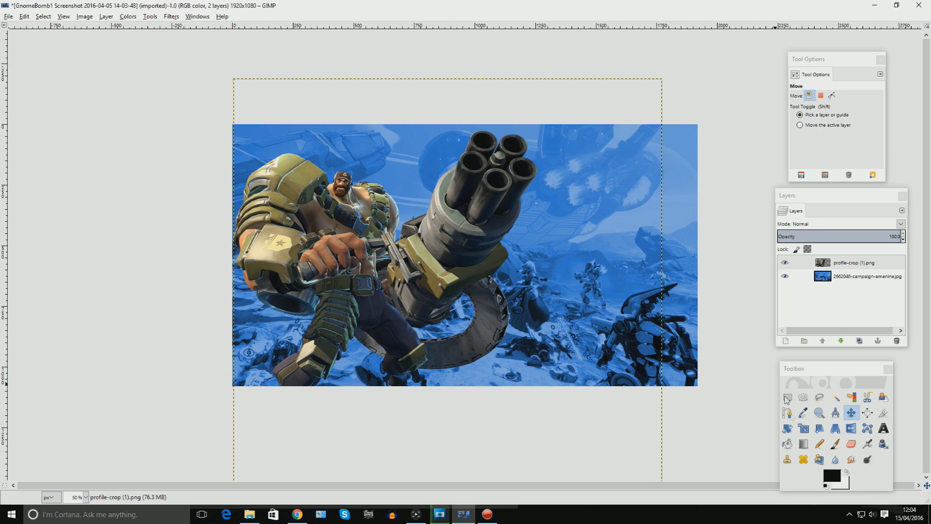
# Scale the Montana layer to 1634 × 1634 pixels and nudge it slightly on the canvas.
pyautogui.click(804, 428)
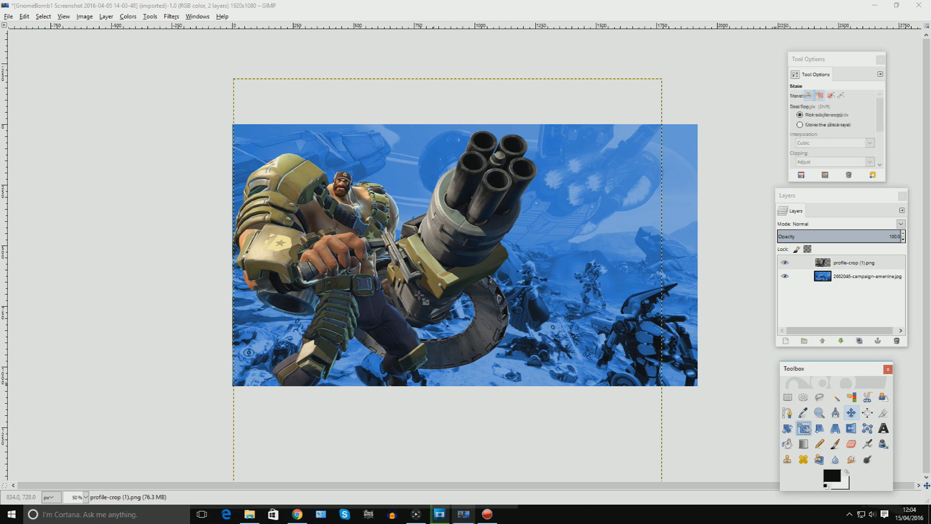
pyautogui.click(441, 238)
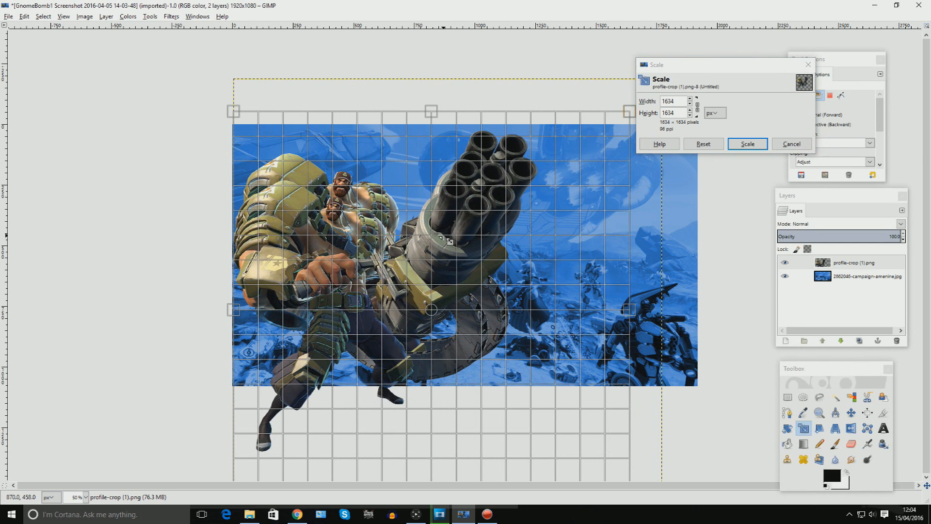
pyautogui.click(747, 143)
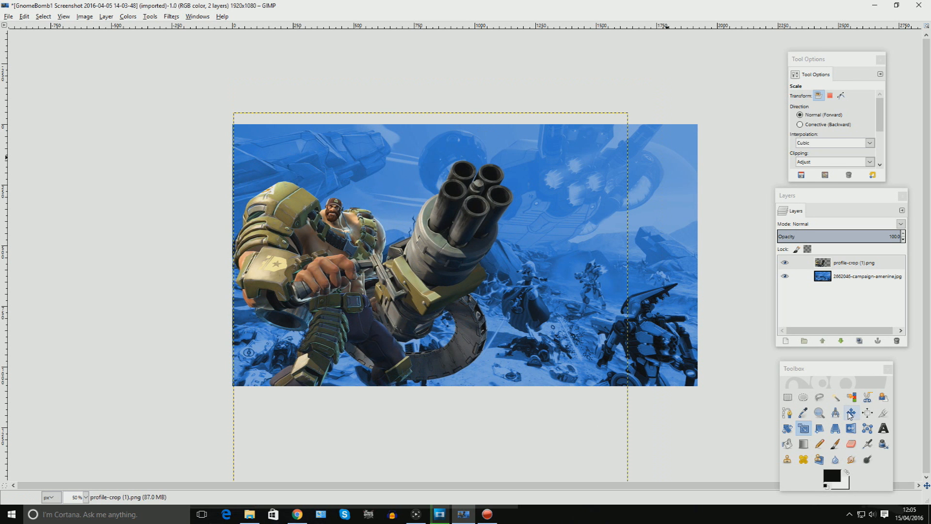
pyautogui.click(851, 413)
pyautogui.moveTo(337, 291); pyautogui.dragTo(344, 297)
# Open an earlier Battleborn thumbnail from the Lets Play pictures folder to use as a reference.
pyautogui.click(249, 514)
pyautogui.scroll(5, 327, 254)
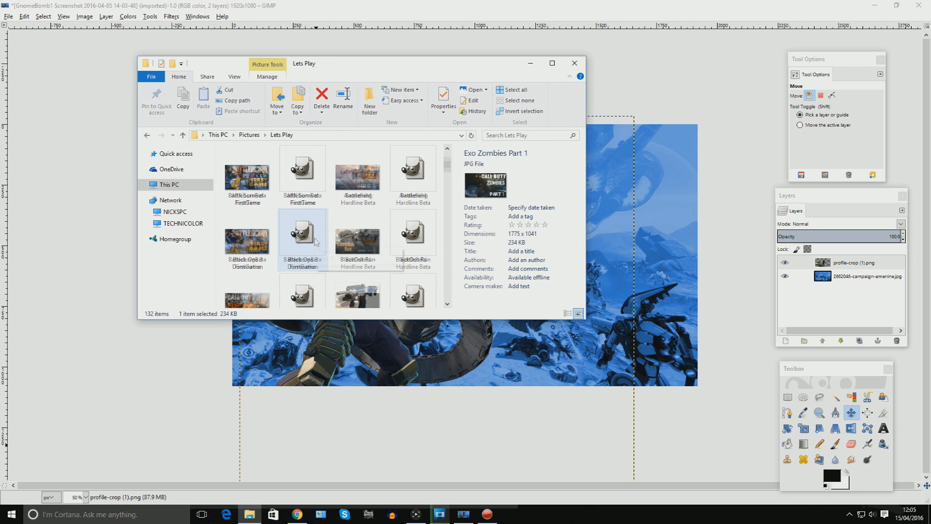
pyautogui.click(251, 243)
pyautogui.doubleClick(270, 212)
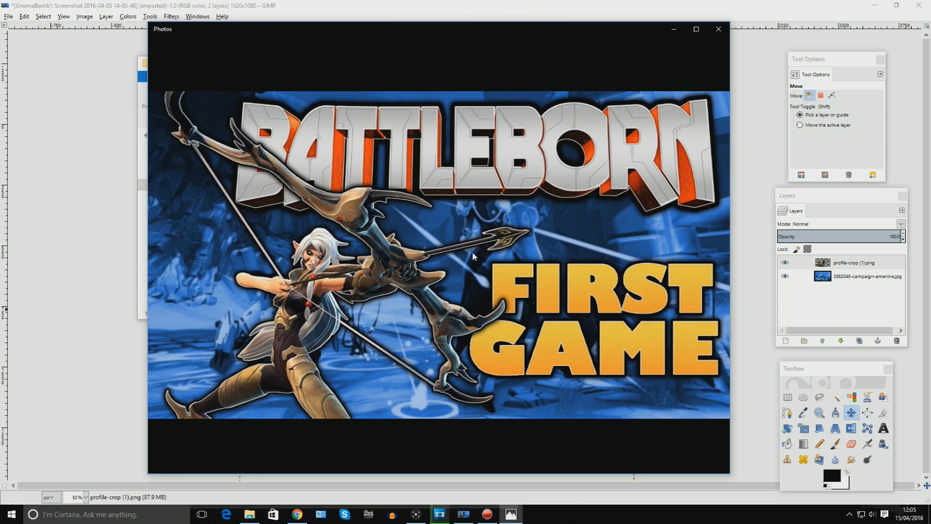
pyautogui.click(719, 28)
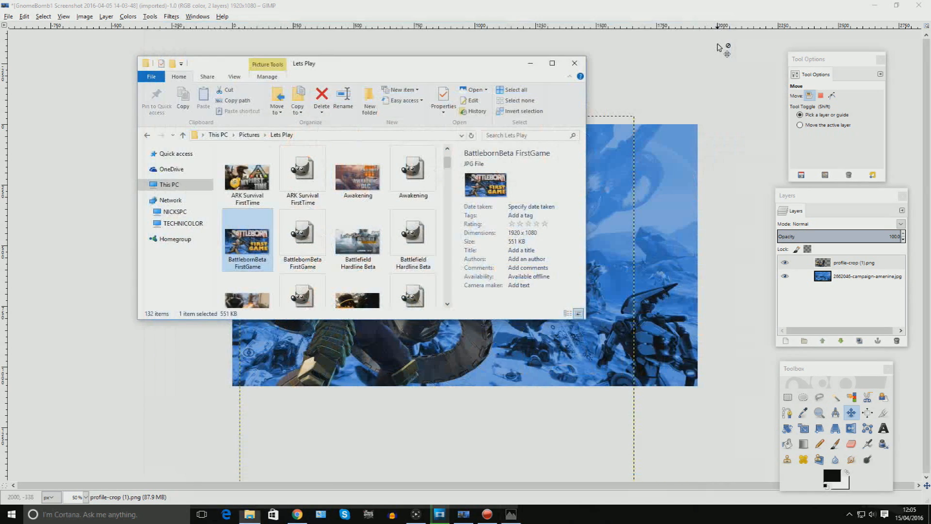
pyautogui.click(574, 63)
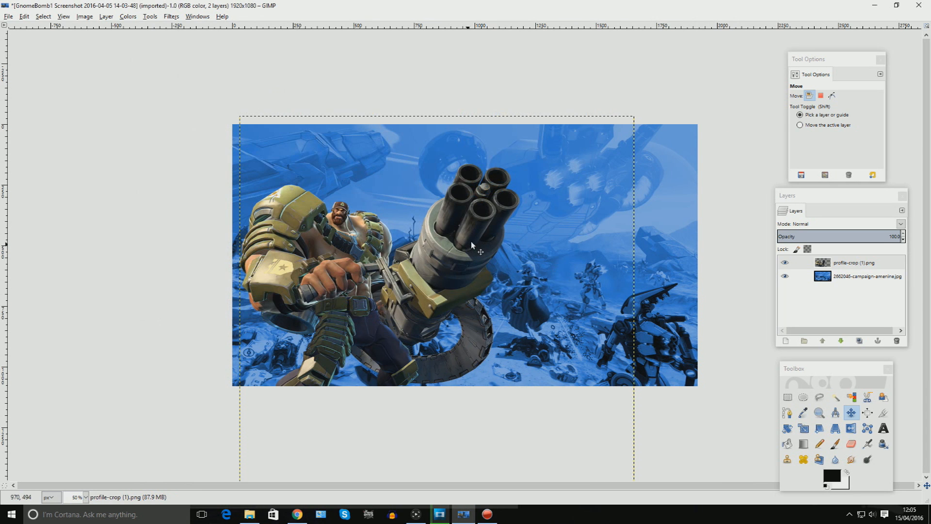
# Hide the background wallpaper layer and crop the image back to the canvas area.
pyautogui.click(785, 276)
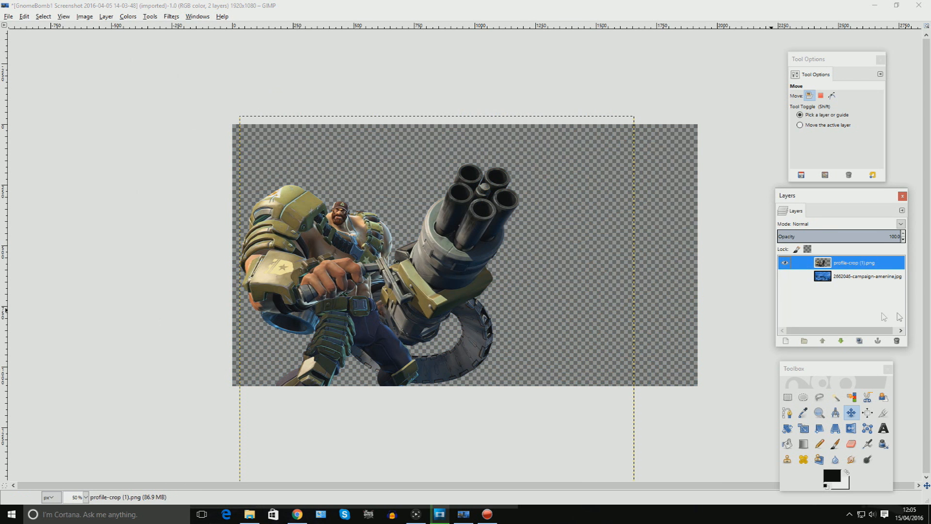
pyautogui.click(883, 413)
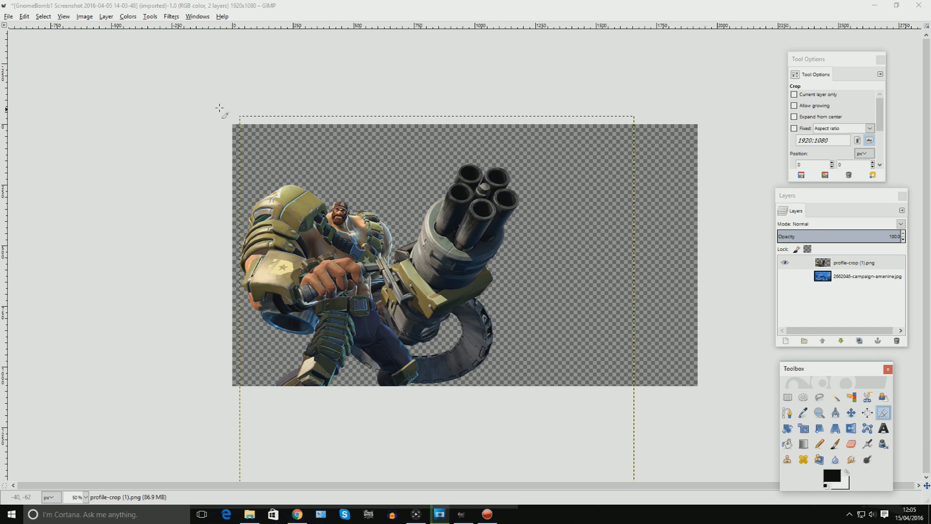
pyautogui.moveTo(224, 118); pyautogui.dragTo(754, 395)
pyautogui.click(502, 204)
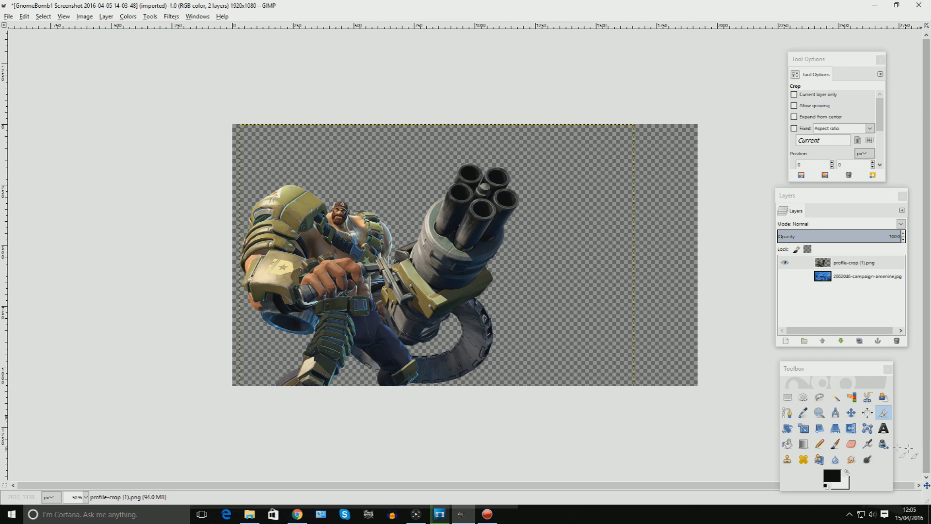
# Select the Montana character's outline using the layer's alpha as the selection.
pyautogui.click(835, 397)
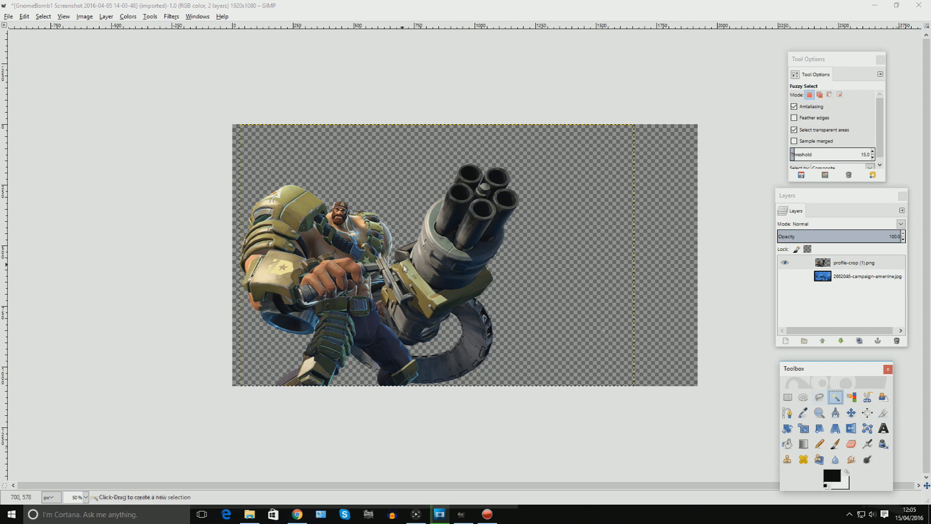
pyautogui.moveTo(390, 271); pyautogui.dragTo(457, 298)
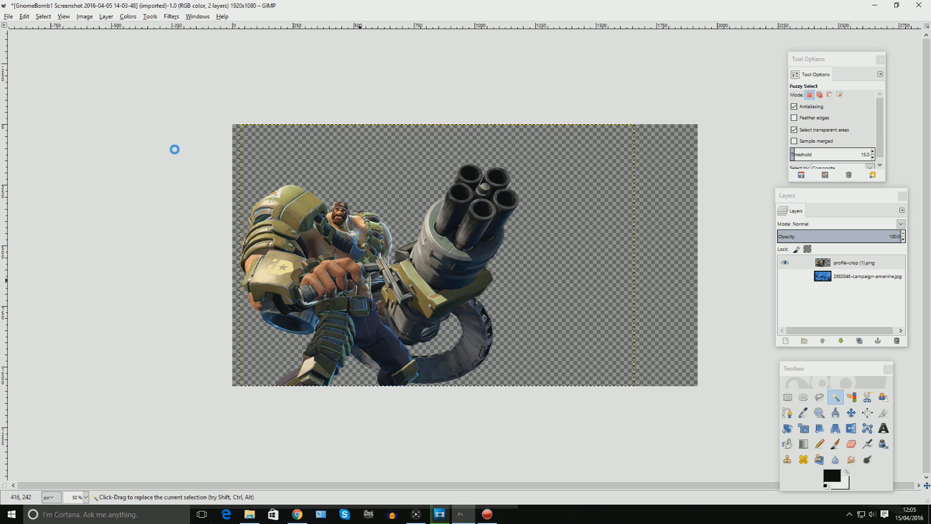
pyautogui.click(431, 266)
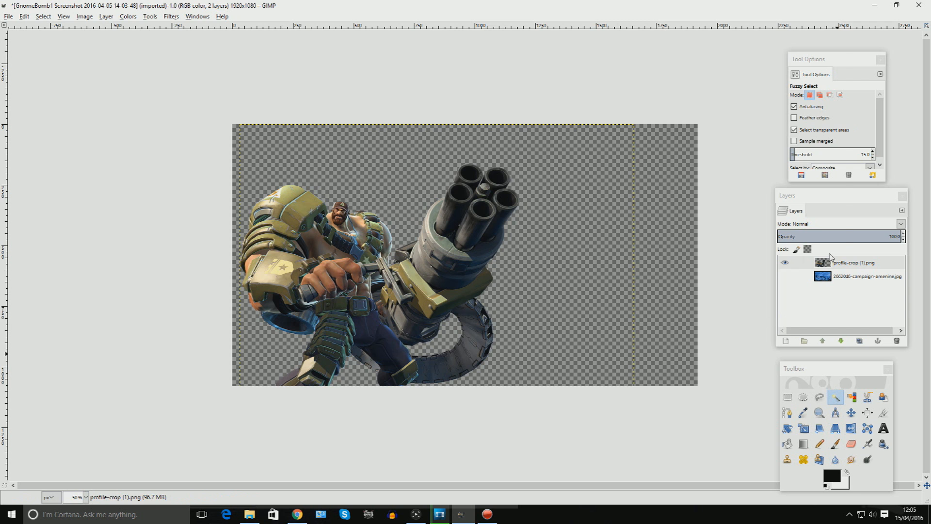
pyautogui.rightClick(830, 257)
pyautogui.click(815, 236)
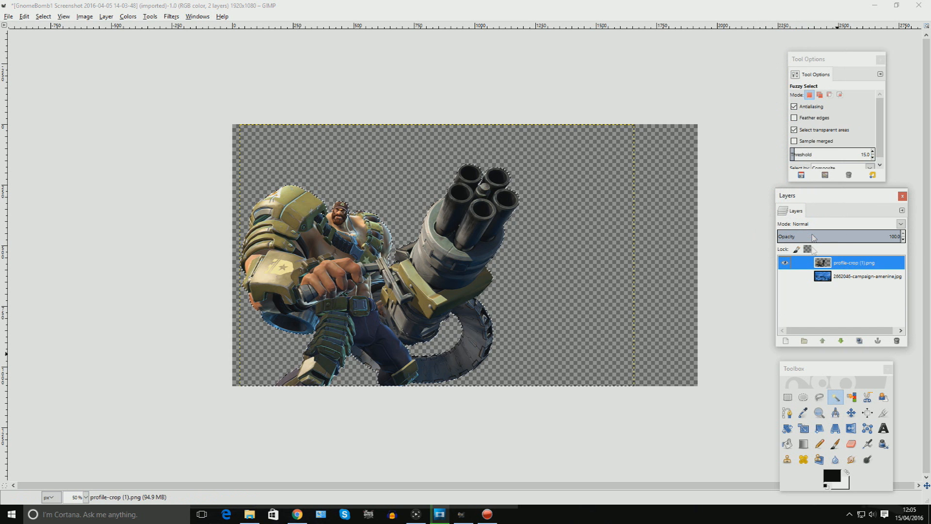
# Add a new transparent layer the size of the image.
pyautogui.rightClick(837, 258)
pyautogui.click(871, 21)
pyautogui.click(111, 193)
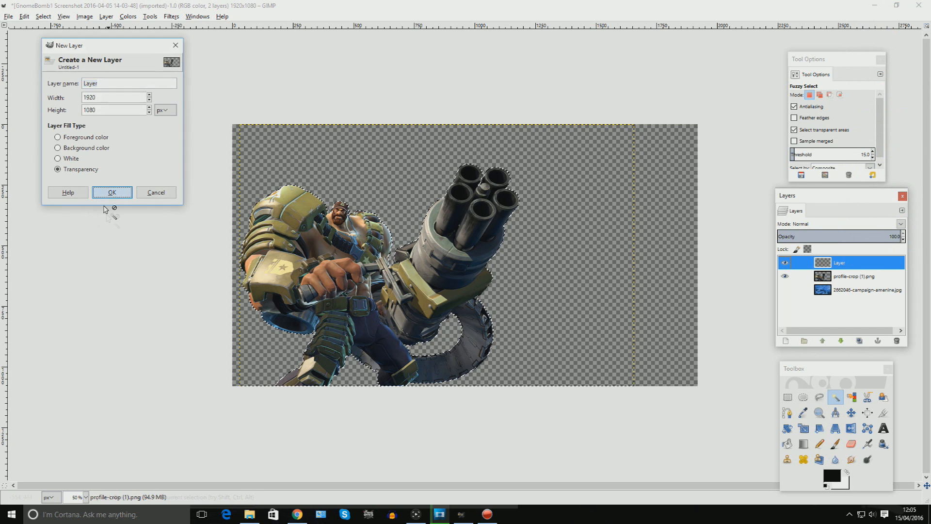
# Grow the selection and bucket-fill it with white on the new layer to form an outline.
pyautogui.click(43, 16)
pyautogui.click(77, 142)
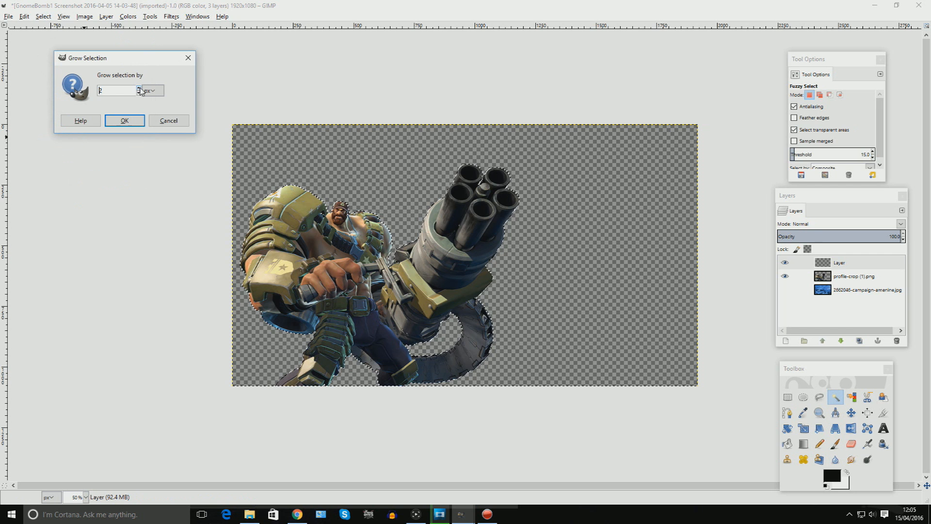
pyautogui.click(124, 120)
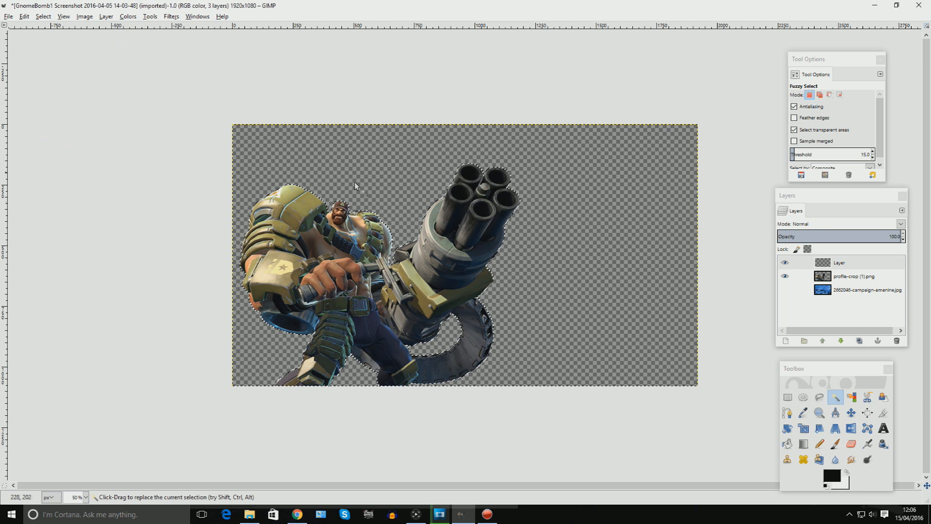
pyautogui.click(787, 443)
pyautogui.click(832, 475)
pyautogui.click(233, 194)
pyautogui.click(233, 230)
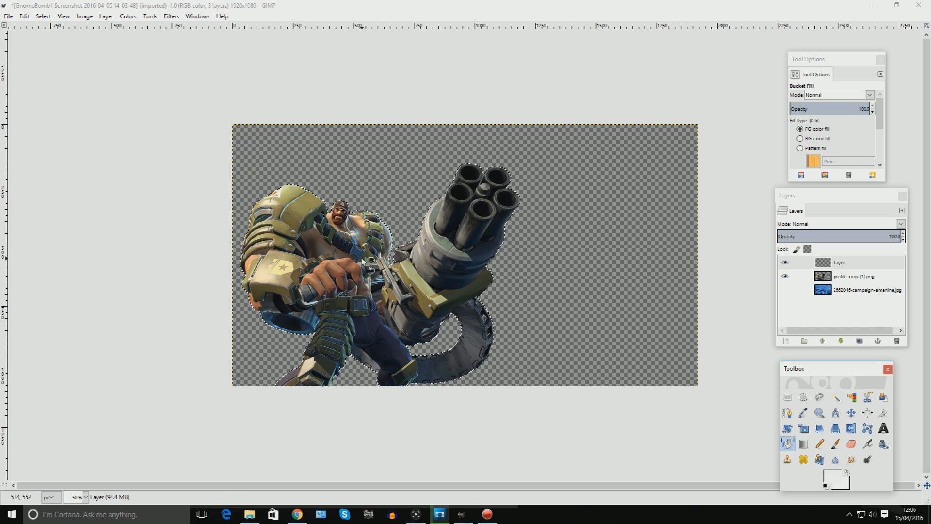
pyautogui.click(364, 261)
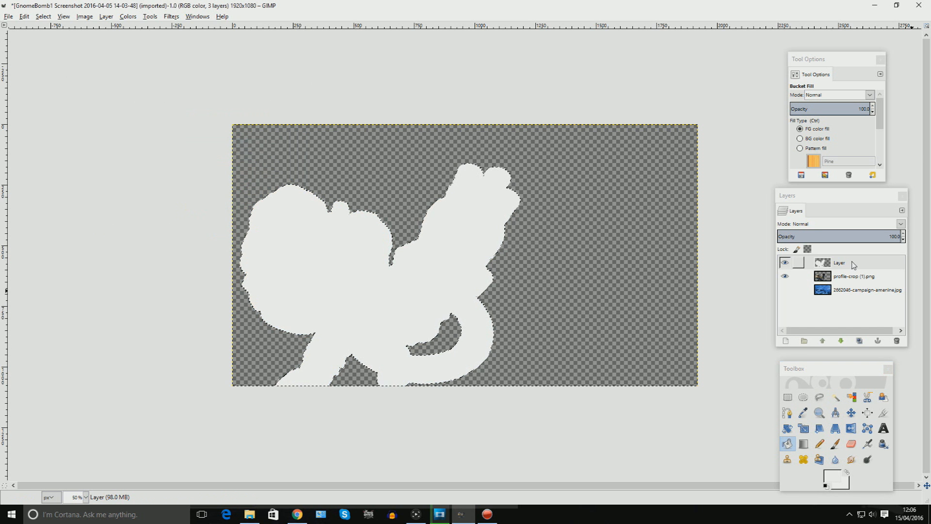
# Move the white outline layer below the Montana layer.
pyautogui.moveTo(853, 264); pyautogui.dragTo(853, 278)
pyautogui.press('m')
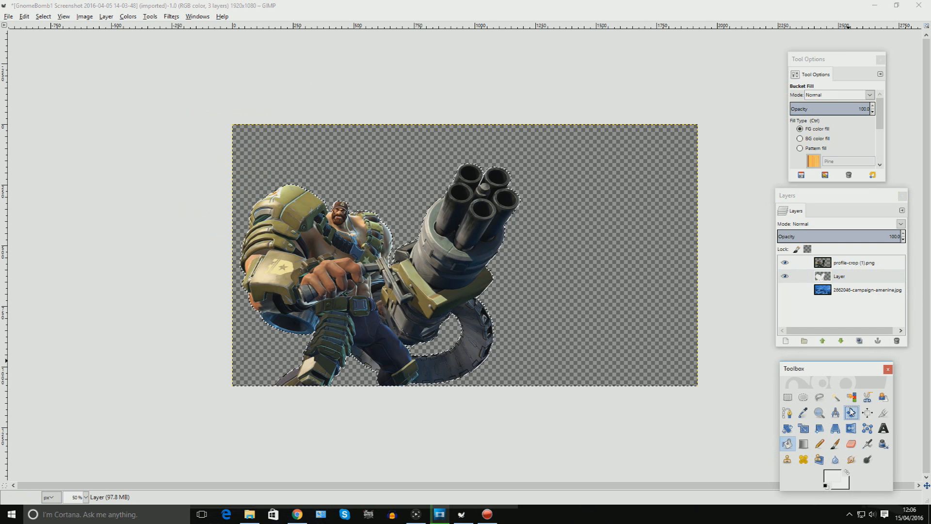
pyautogui.click(463, 254)
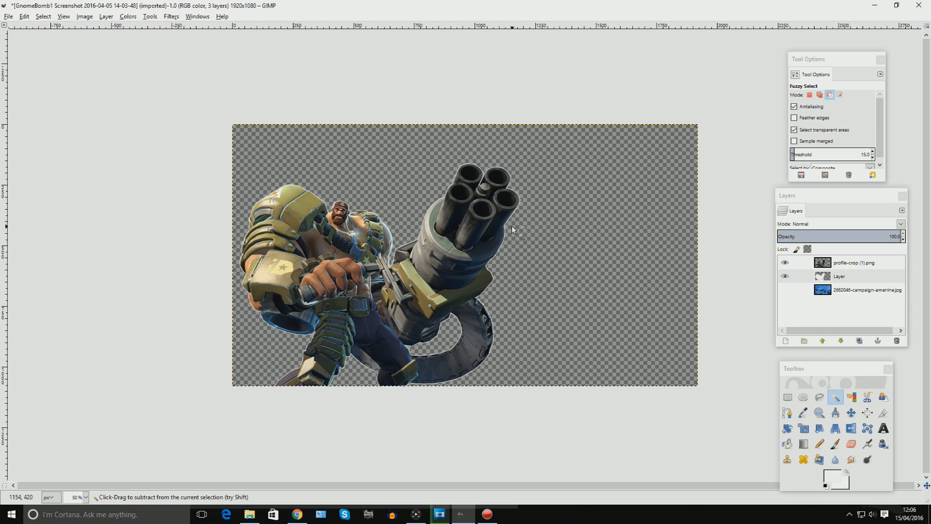
pyautogui.press('+')
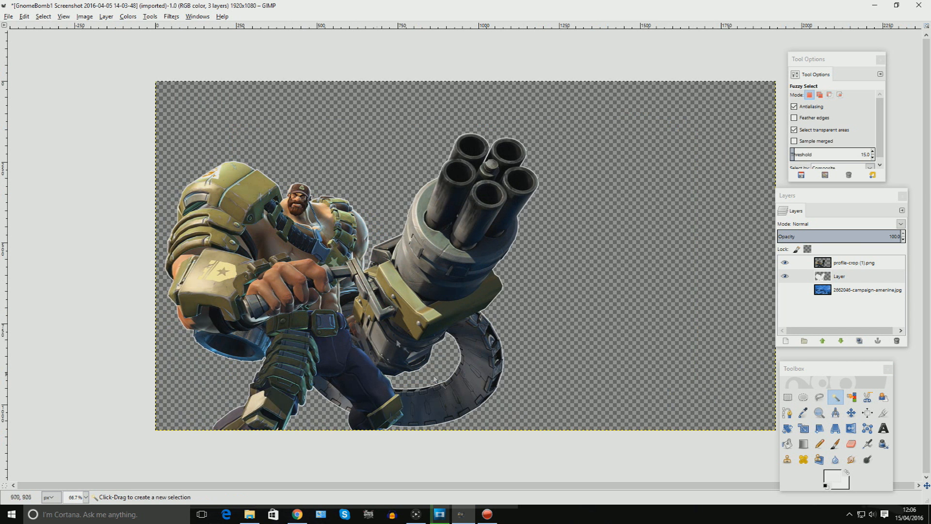
# Merge the visible layers, clipped to image.
pyautogui.click(85, 16)
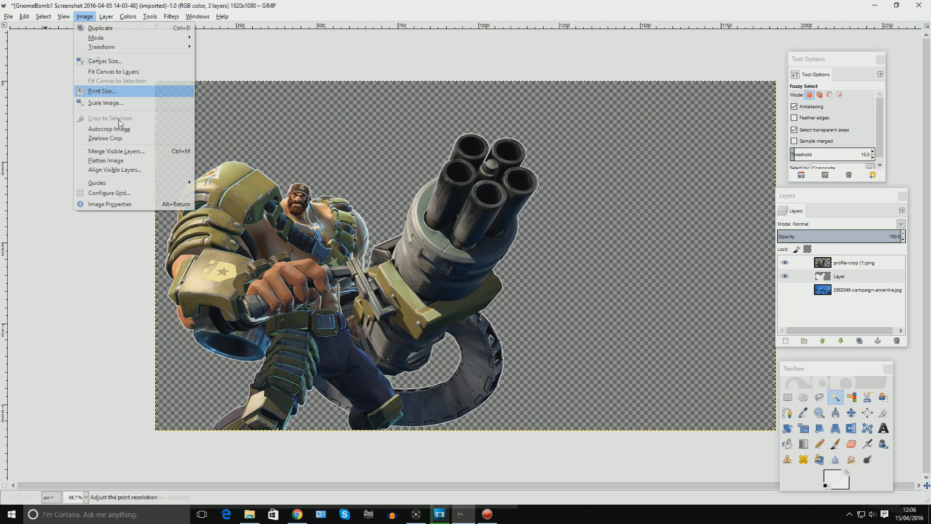
pyautogui.click(147, 154)
pyautogui.click(93, 140)
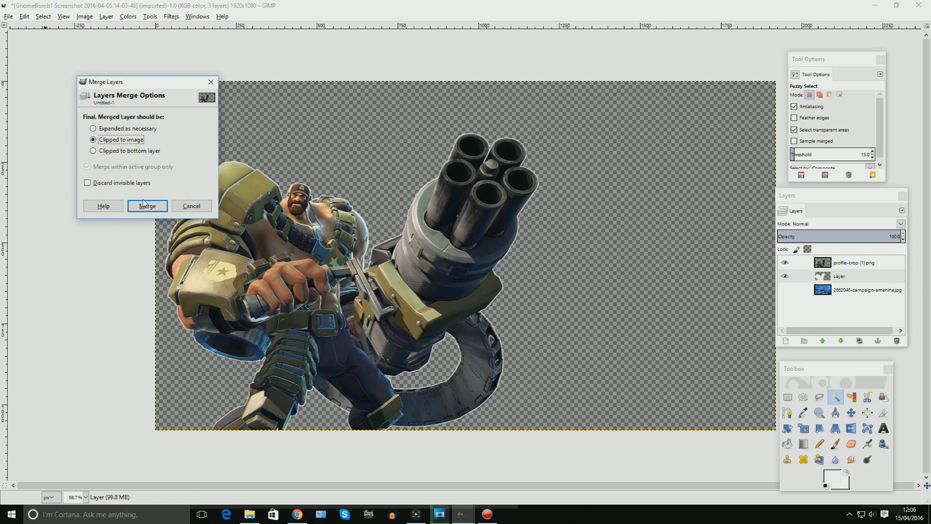
pyautogui.click(147, 206)
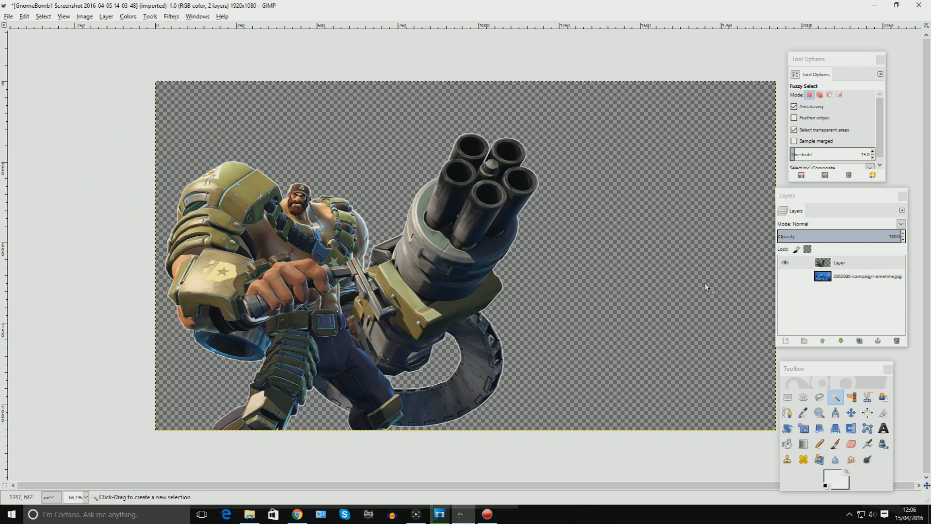
# Load the merged layer's alpha as a selection and add another new transparent layer.
pyautogui.rightClick(851, 263)
pyautogui.click(806, 234)
pyautogui.rightClick(857, 264)
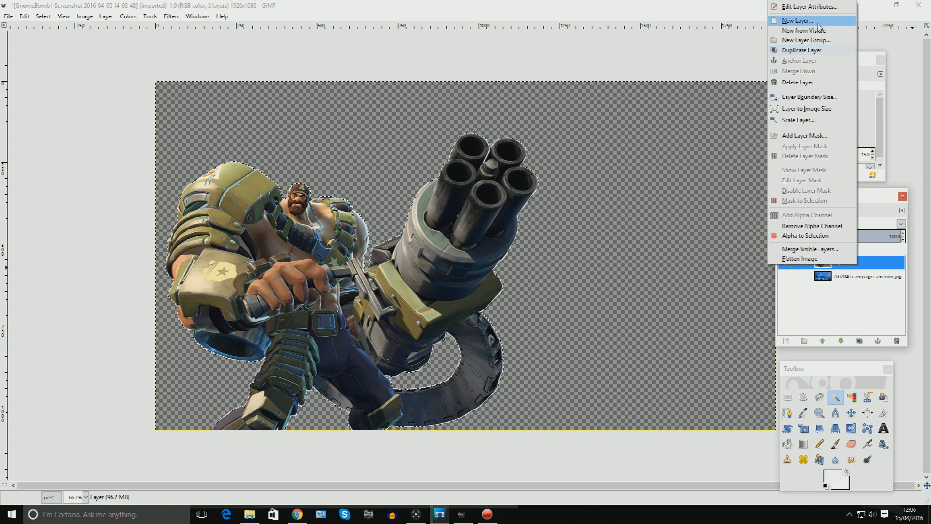
pyautogui.click(797, 21)
pyautogui.click(175, 243)
# Grow the selection around the outlined character.
pyautogui.hotkey('alt', 's')
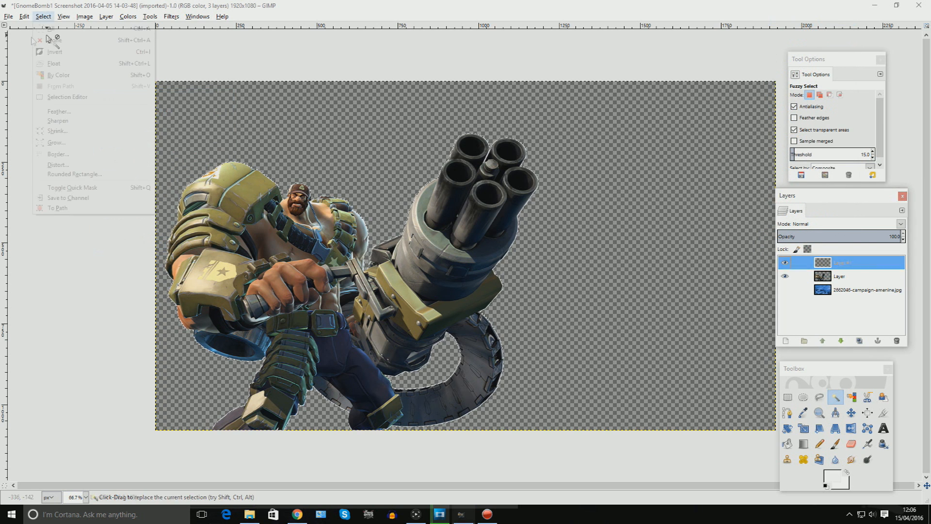
pyautogui.click(84, 142)
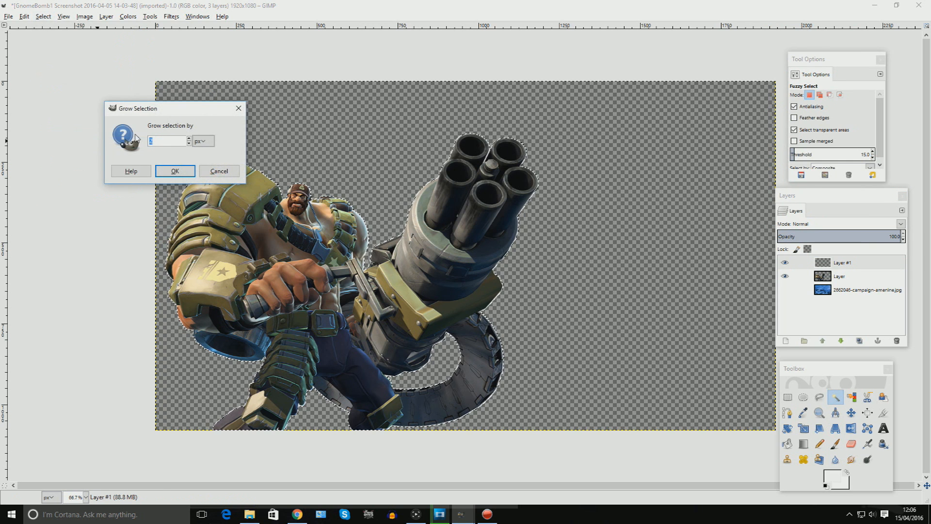
pyautogui.write('25')
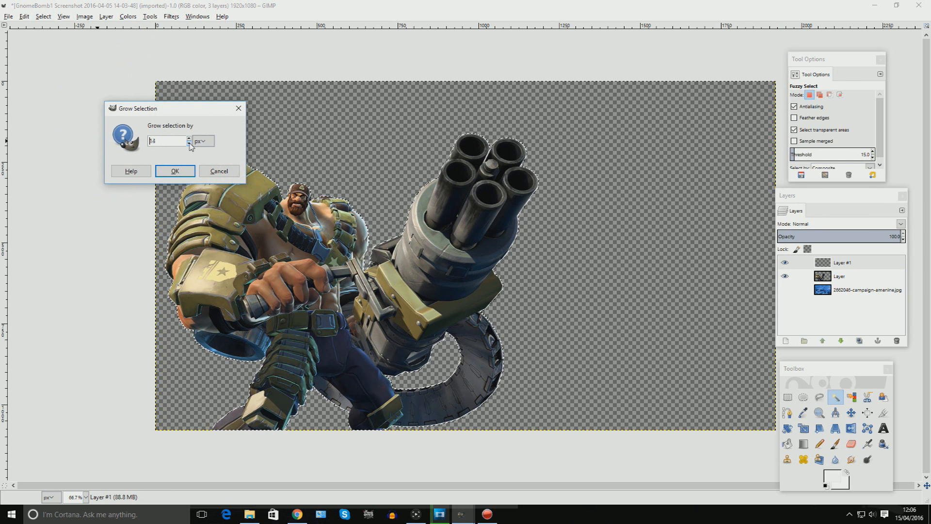
pyautogui.click(189, 144)
pyautogui.click(189, 143)
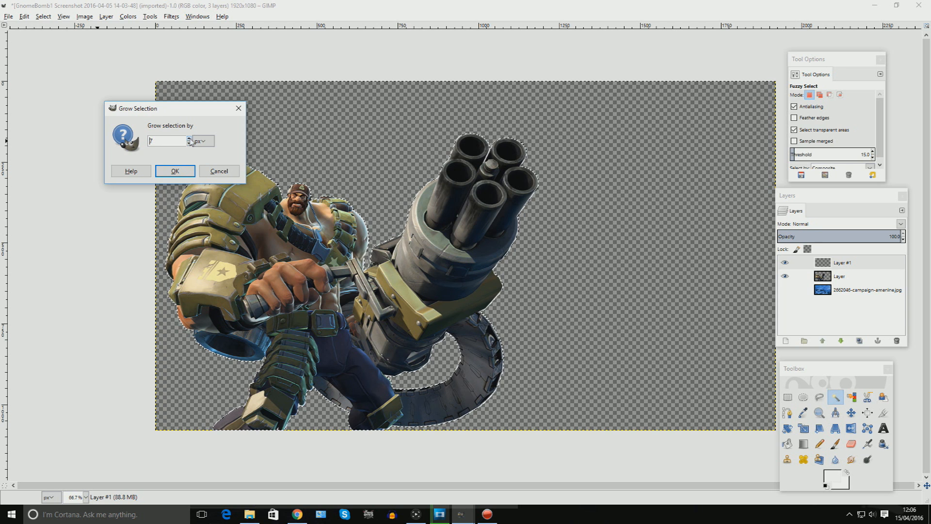
pyautogui.click(188, 139)
pyautogui.click(179, 170)
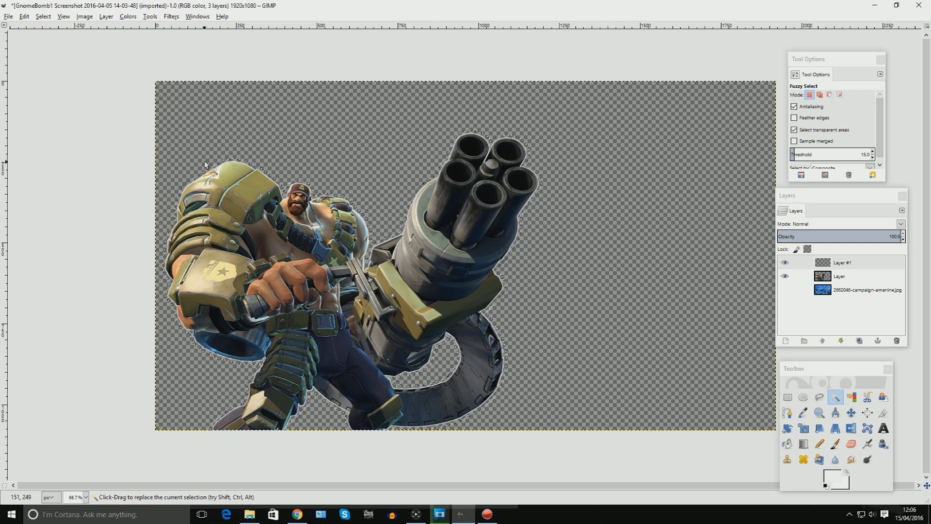
# Bucket-fill the grown selection with black on the new layer and lower it beneath the character layer.
pyautogui.click(787, 443)
pyautogui.click(832, 478)
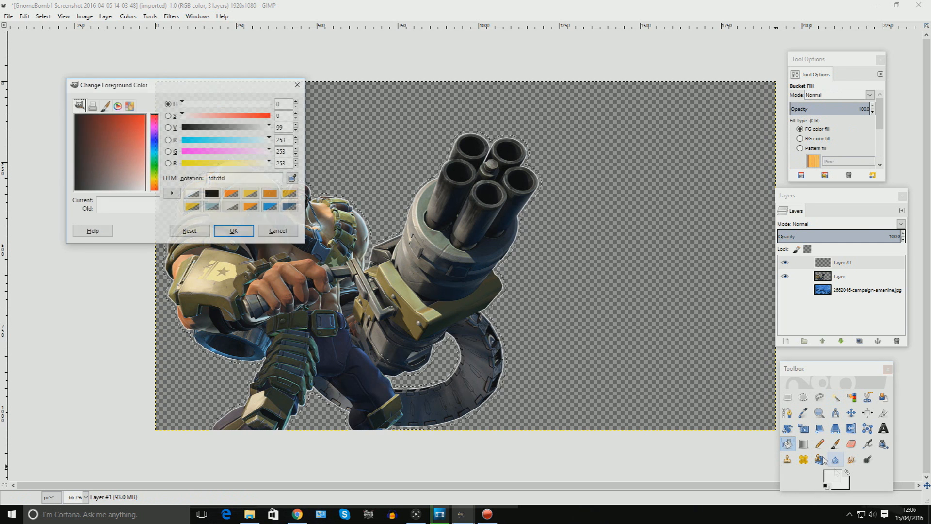
pyautogui.click(211, 193)
pyautogui.click(233, 230)
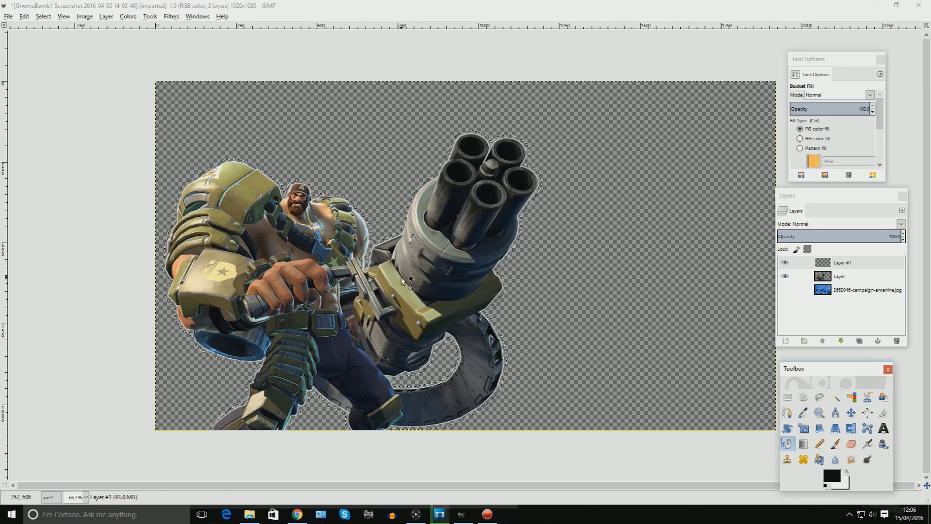
pyautogui.click(313, 260)
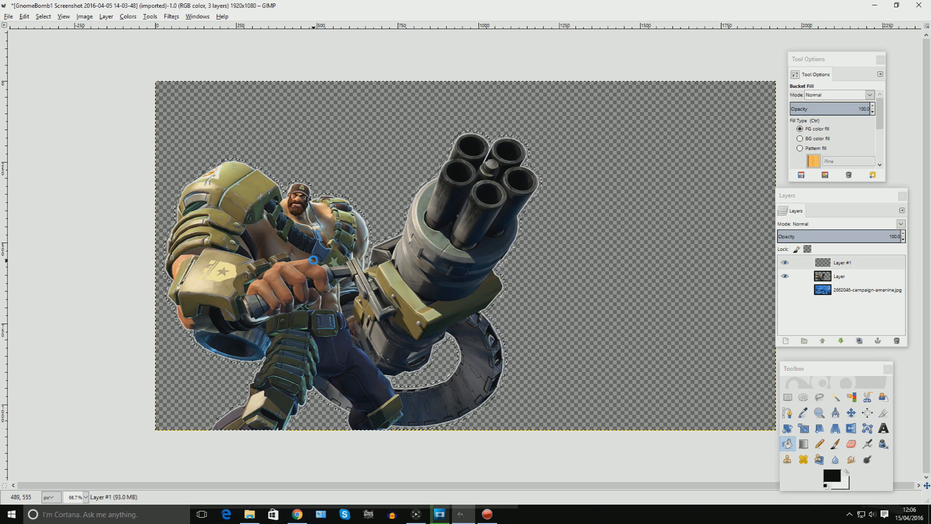
pyautogui.click(841, 341)
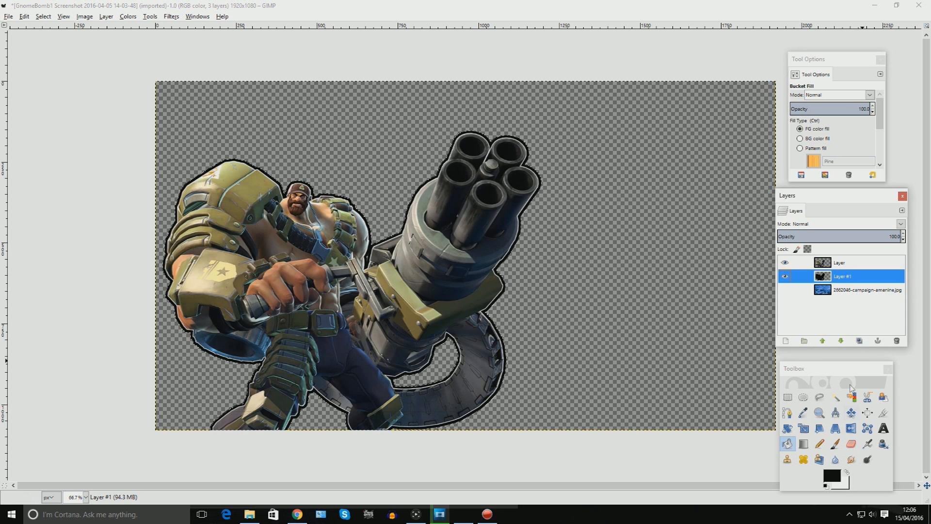
pyautogui.click(852, 413)
pyautogui.click(442, 270)
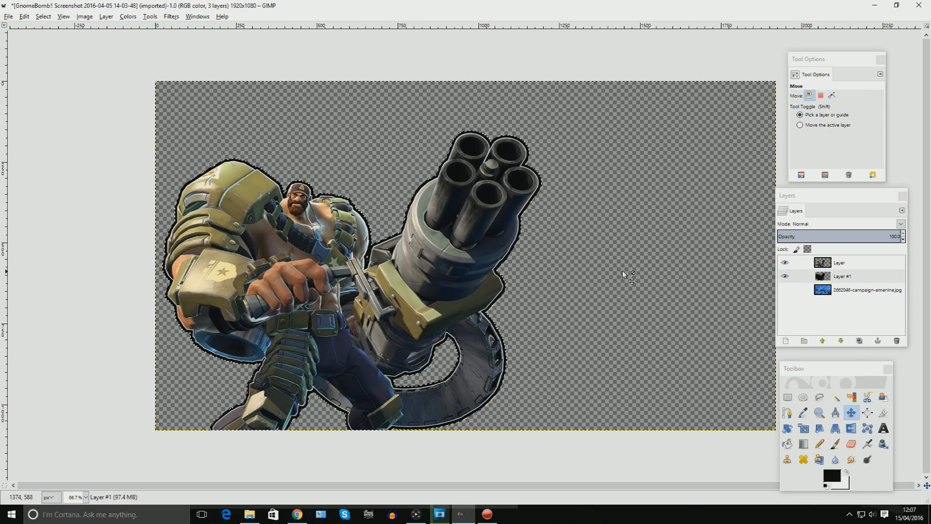
pyautogui.click(835, 398)
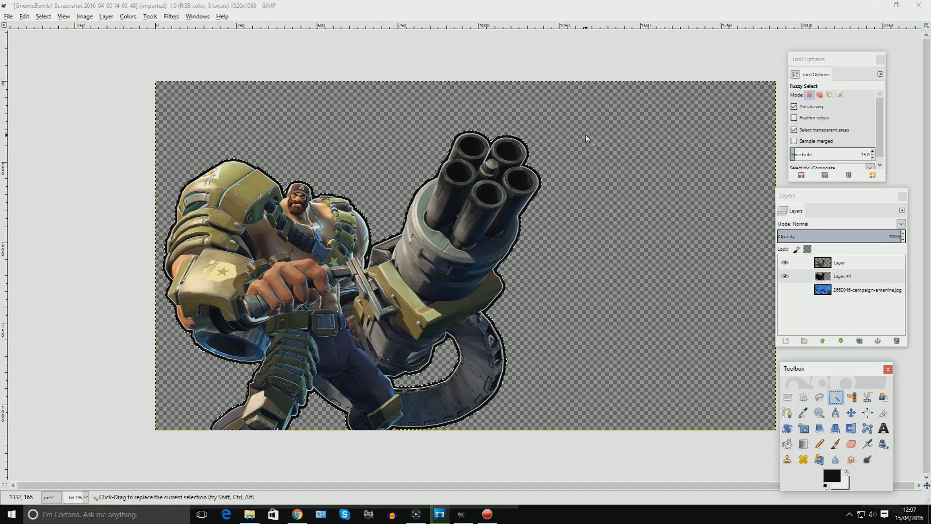
pyautogui.click(583, 130)
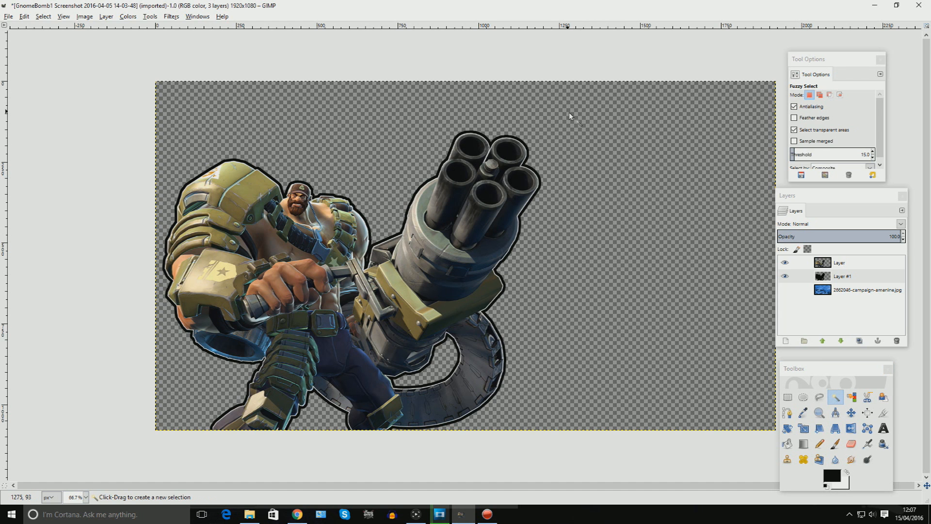
# Merge the visible layers into a single layer, clipped to image.
pyautogui.click(85, 16)
pyautogui.click(123, 151)
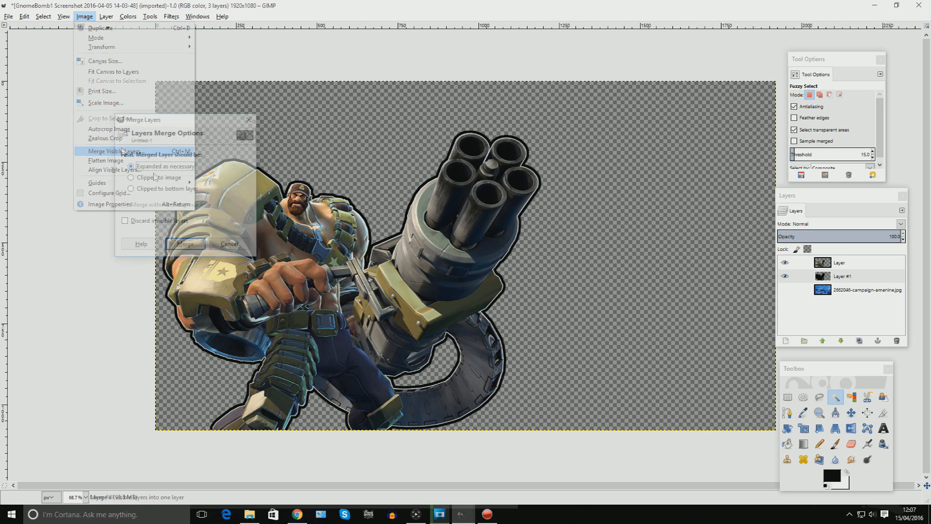
pyautogui.click(155, 177)
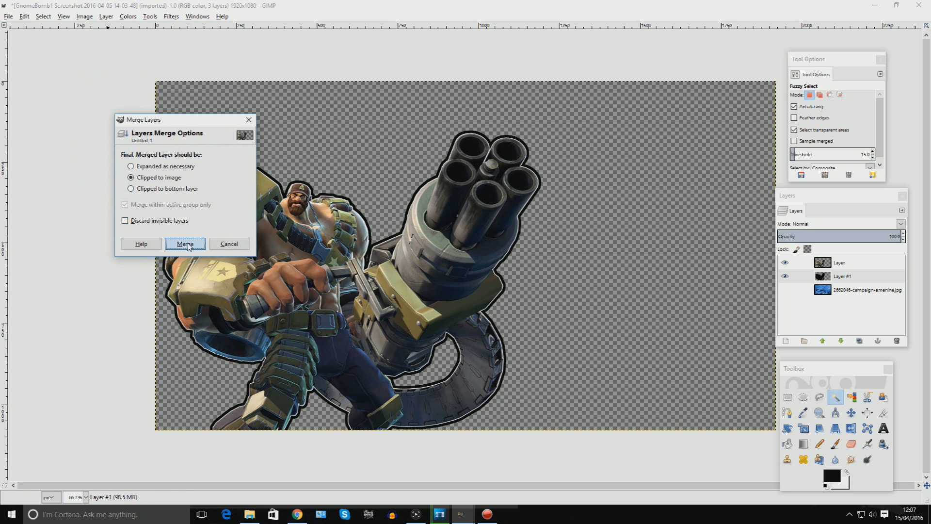
pyautogui.click(186, 244)
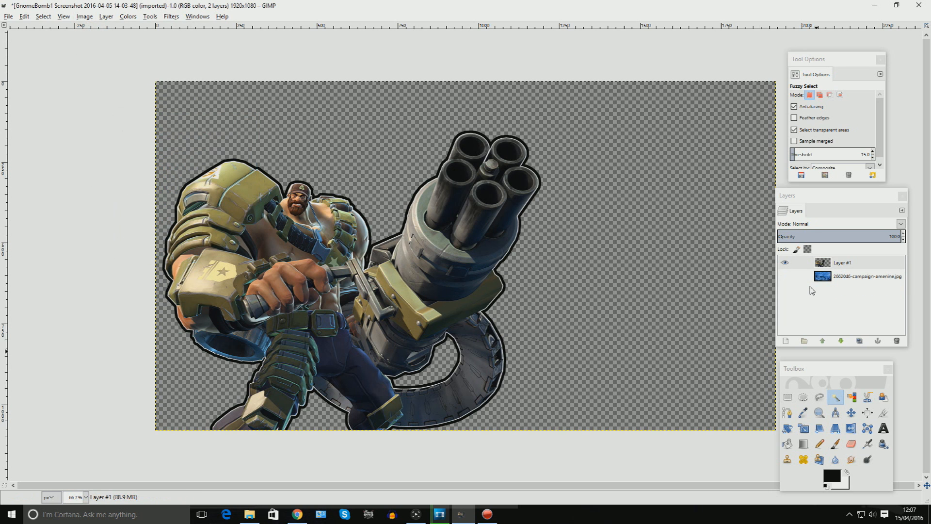
# Apply a Drop Shadow to the character layer with zero offsets, blur radius 25, opacity 100 and resizing disabled.
pyautogui.click(785, 263)
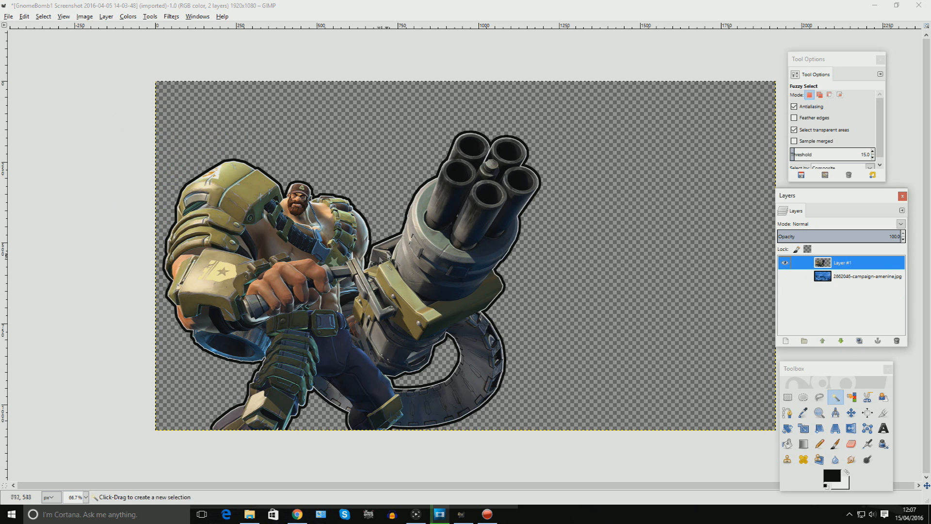
pyautogui.click(171, 16)
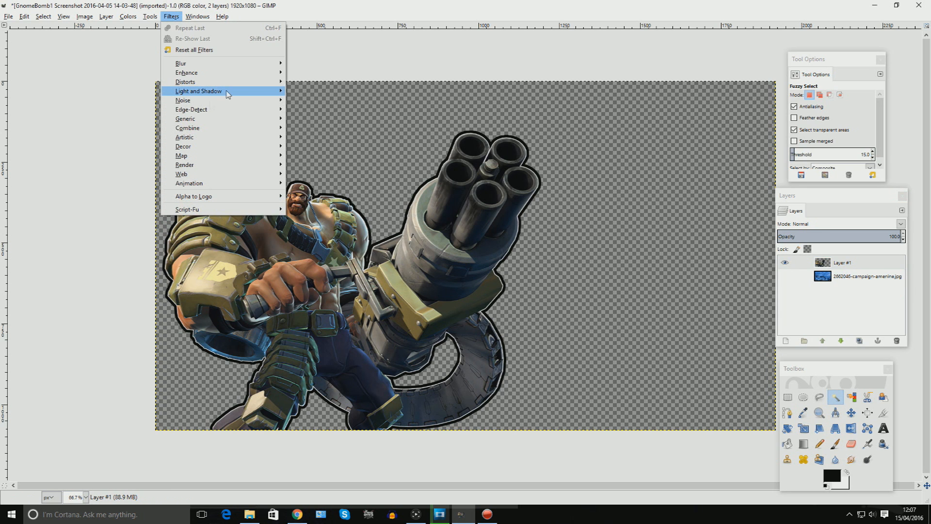
pyautogui.moveTo(227, 94)
pyautogui.click(342, 144)
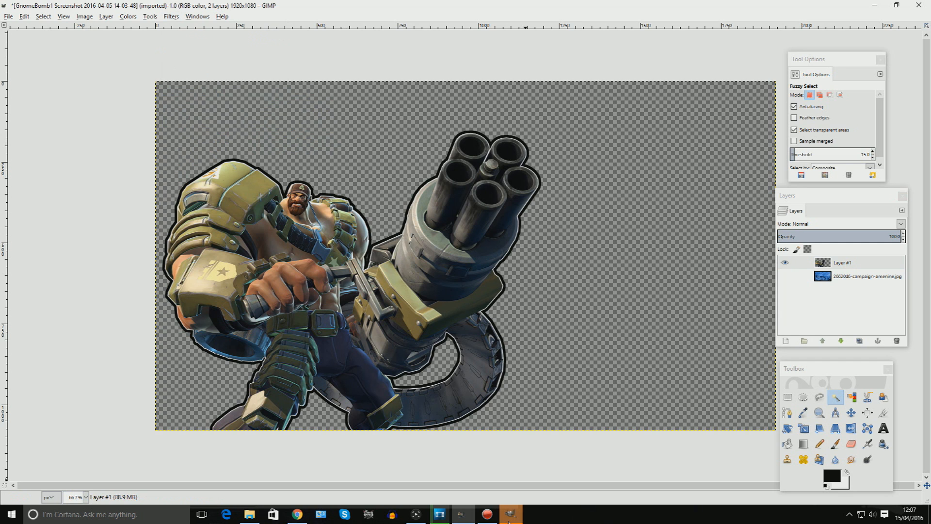
pyautogui.click(88, 56)
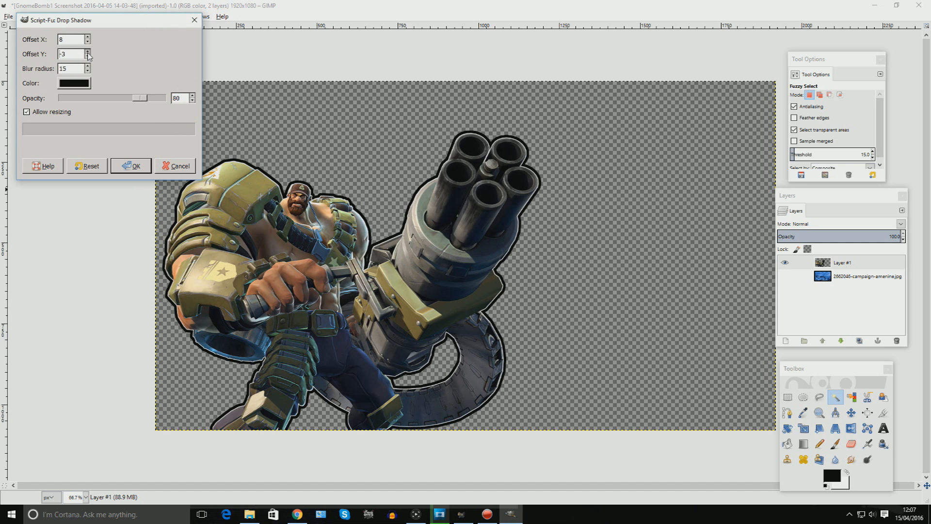
pyautogui.tripleClick(88, 52)
pyautogui.doubleClick(88, 42)
pyautogui.scroll(7, 88, 67)
pyautogui.click(27, 112)
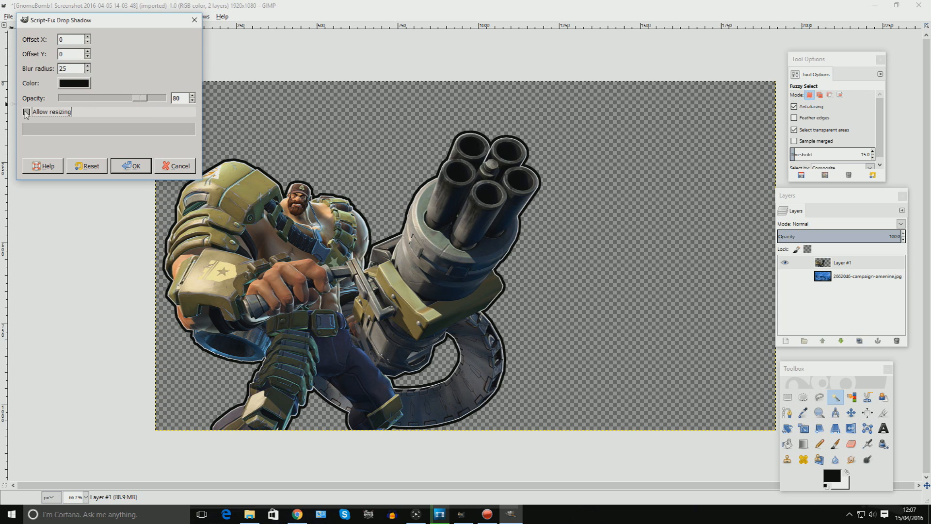
pyautogui.moveTo(144, 98); pyautogui.dragTo(166, 99)
pyautogui.click(131, 165)
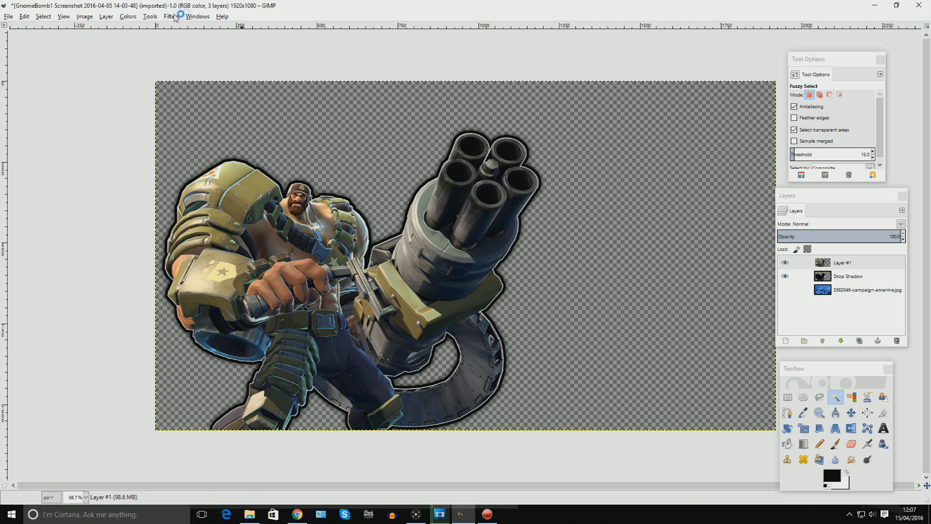
# Apply a second identical Drop Shadow to the character layer.
pyautogui.click(172, 16)
pyautogui.moveTo(208, 100)
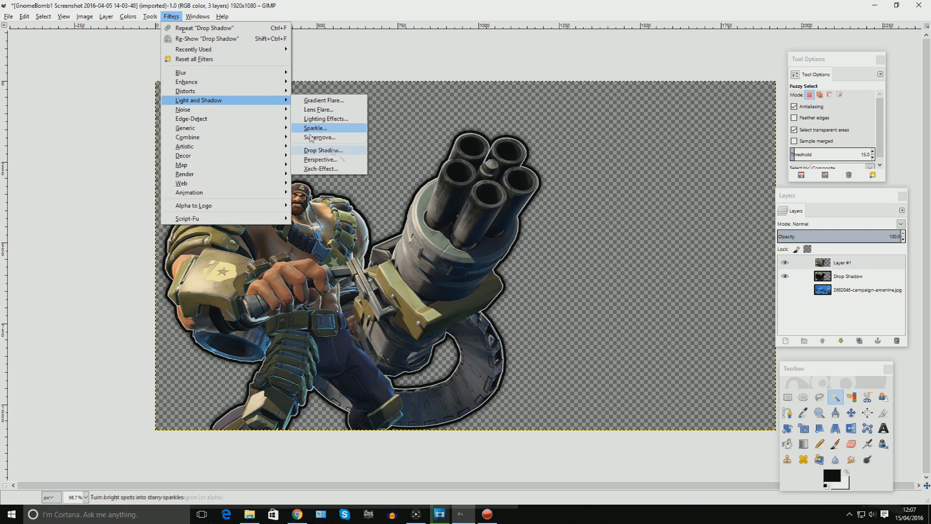
pyautogui.click(323, 151)
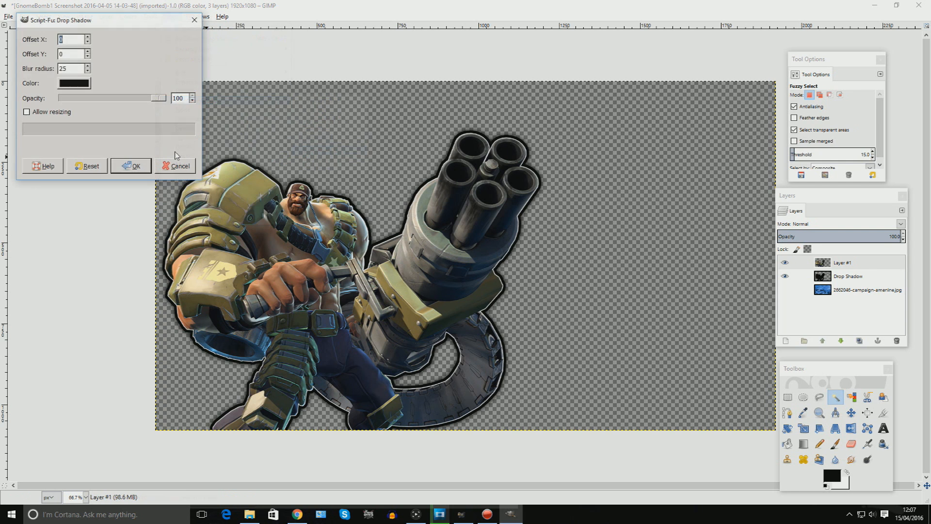
pyautogui.click(133, 167)
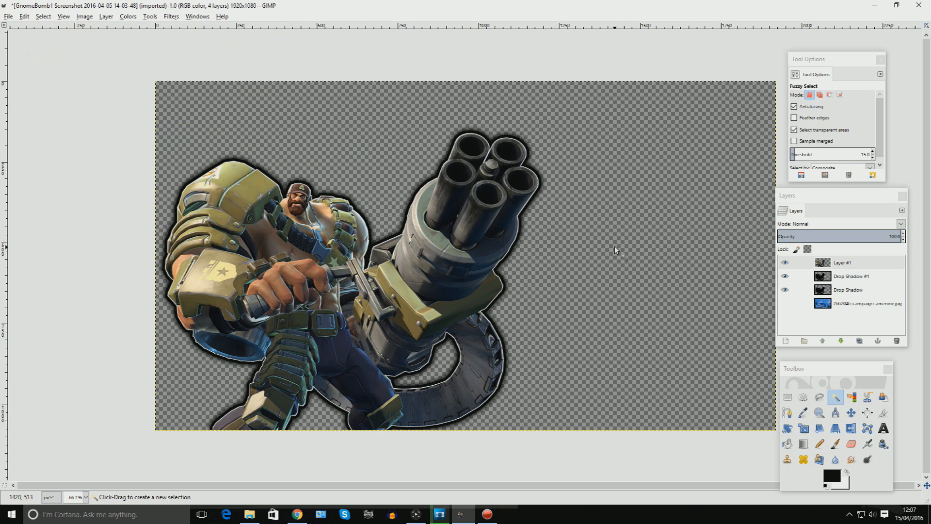
# Apply a third Drop Shadow to the character with blur radius 50 and opacity 50.
pyautogui.click(171, 16)
pyautogui.moveTo(222, 101)
pyautogui.click(305, 150)
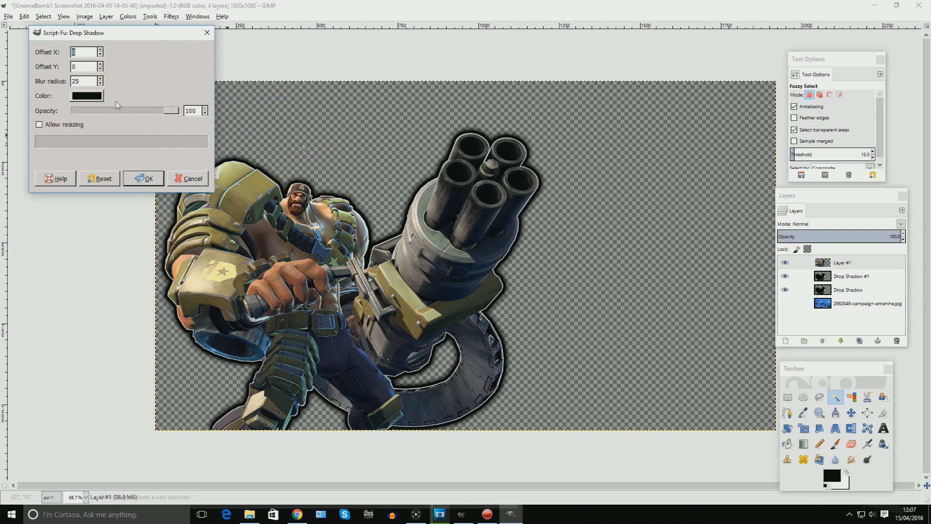
pyautogui.click(101, 79)
pyautogui.click(101, 79)
pyautogui.moveTo(158, 113); pyautogui.dragTo(130, 111)
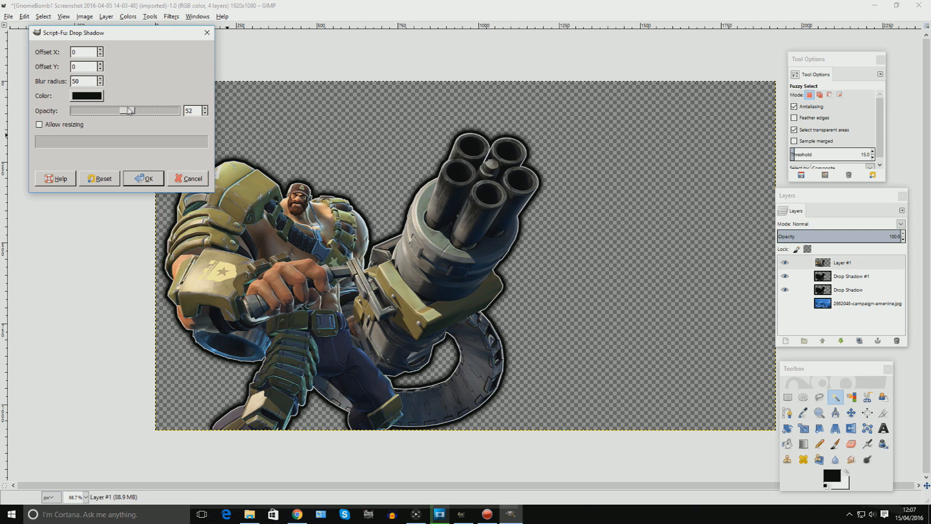
pyautogui.click(148, 180)
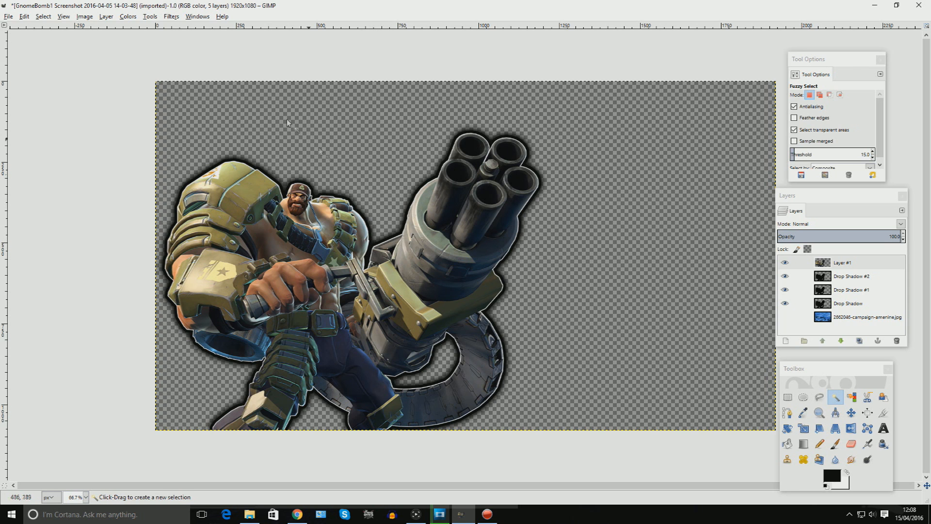
# Merge the character and its drop shadow layers, clipped to image.
pyautogui.click(84, 16)
pyautogui.click(116, 151)
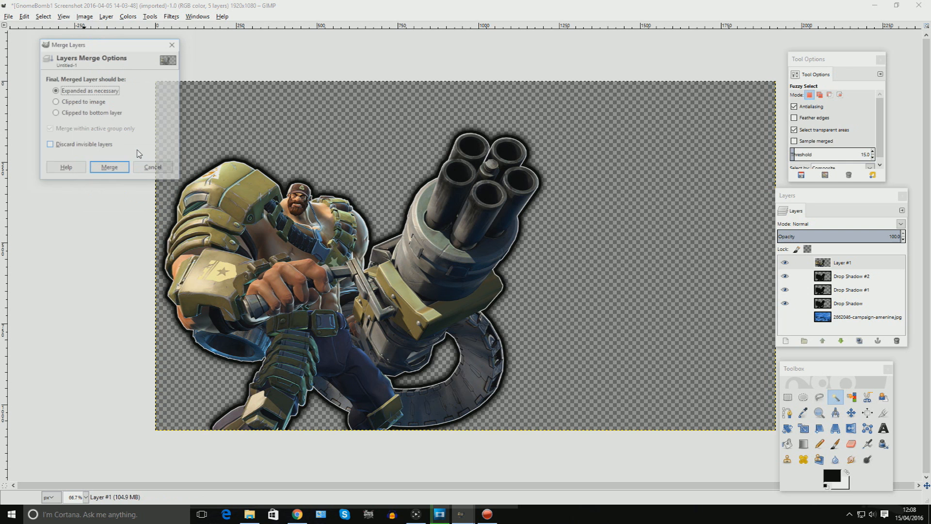
pyautogui.click(83, 102)
pyautogui.click(110, 168)
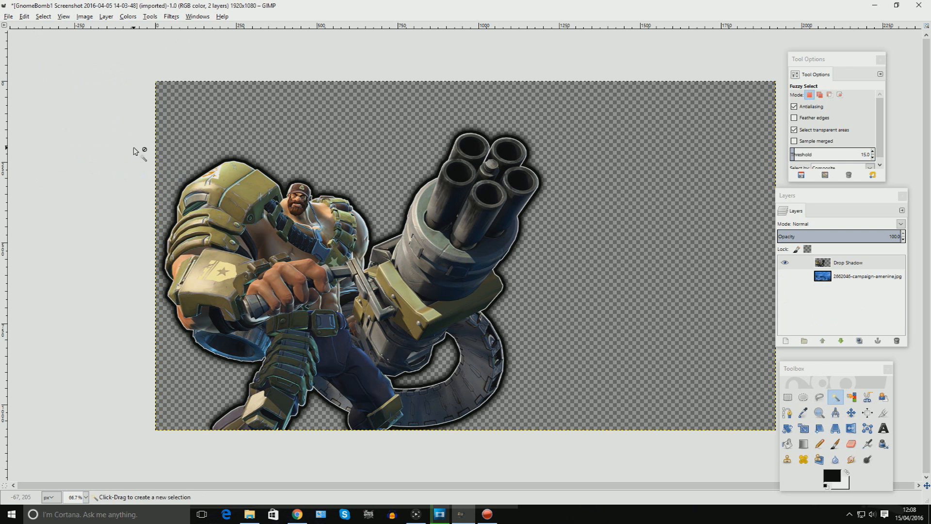
# Preview the shadowed character over the wallpaper by toggling the wallpaper layer's visibility.
pyautogui.click(785, 276)
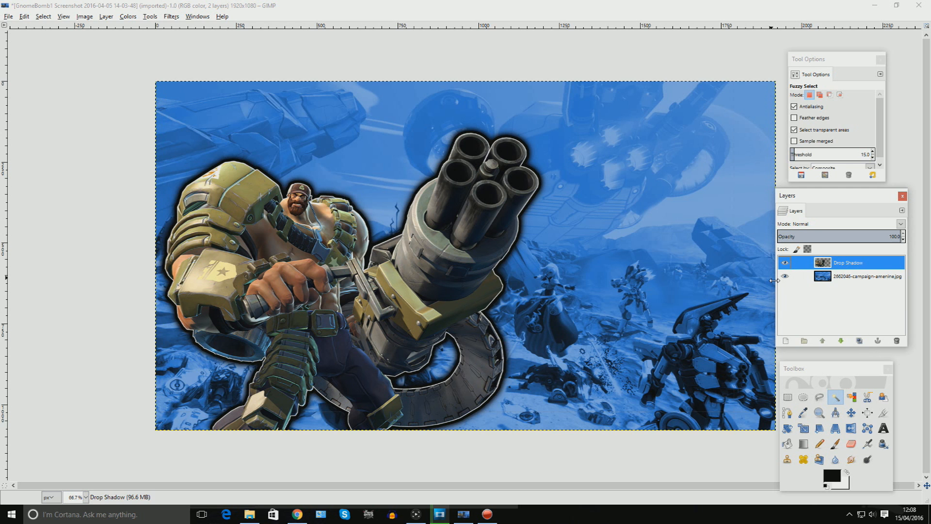
pyautogui.click(784, 276)
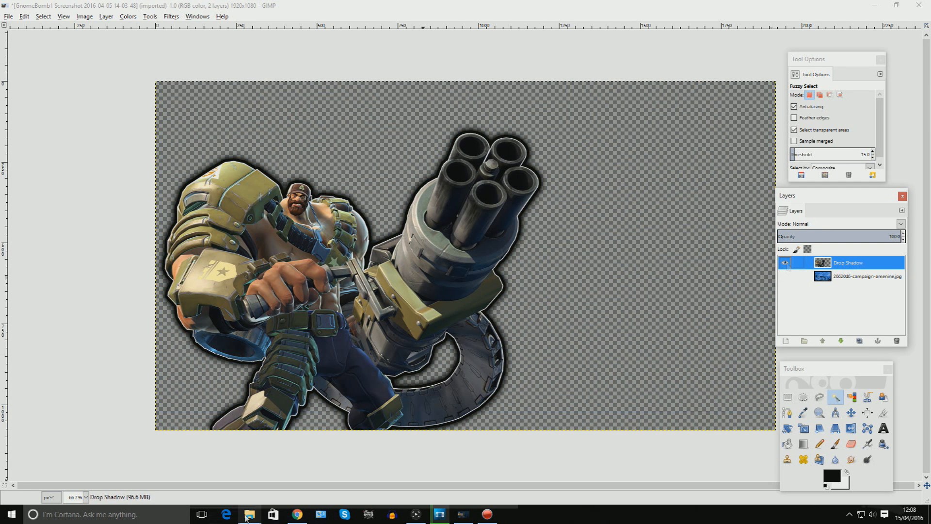
# Drag the Battleborn_Logo image from File Explorer onto the canvas to add it as a layer.
pyautogui.click(249, 515)
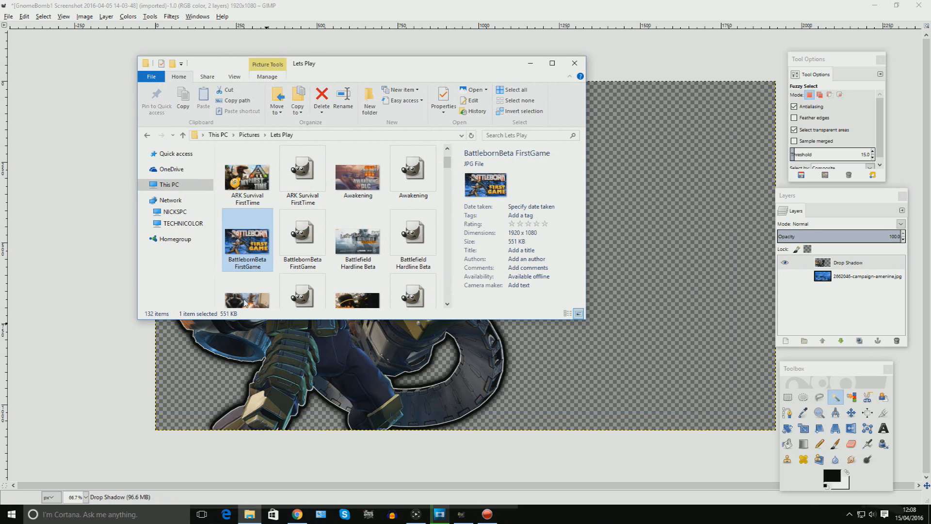
pyautogui.scroll(-2, 324, 227)
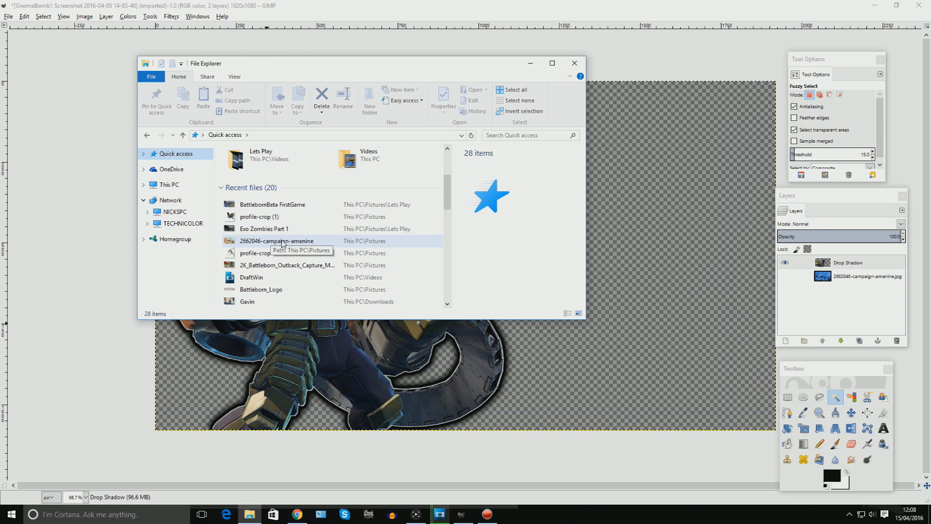
pyautogui.scroll(-1, 287, 245)
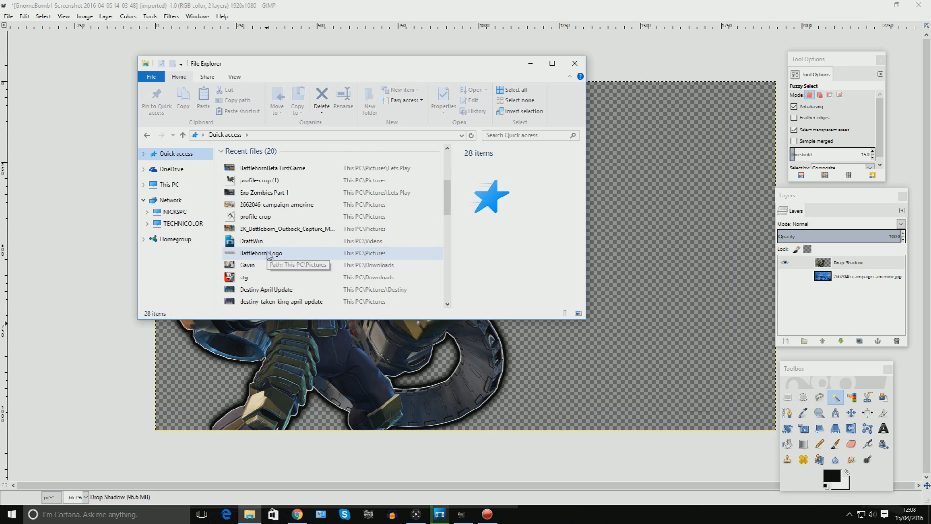
pyautogui.click(296, 257)
pyautogui.moveTo(297, 260); pyautogui.dragTo(519, 371)
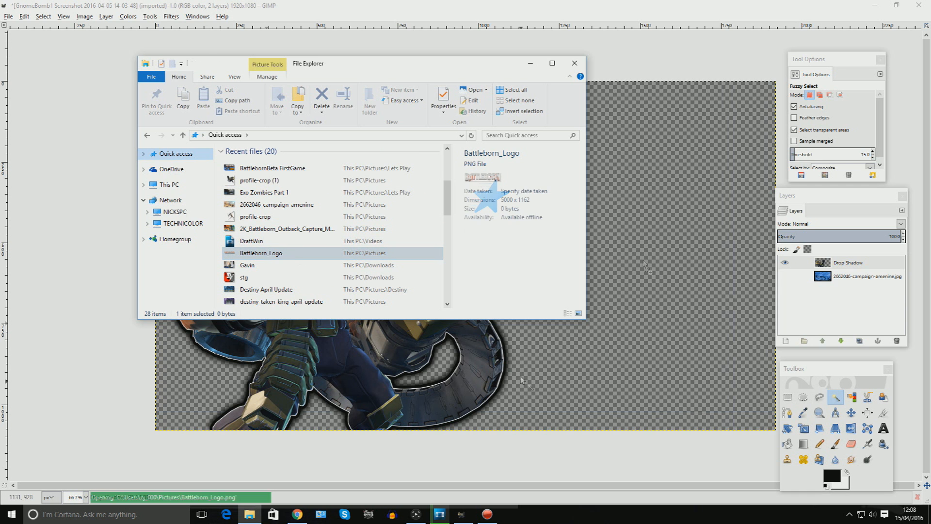
# Scale the Battleborn logo layer down to a banner-sized title.
pyautogui.hotkey('shift', 's')
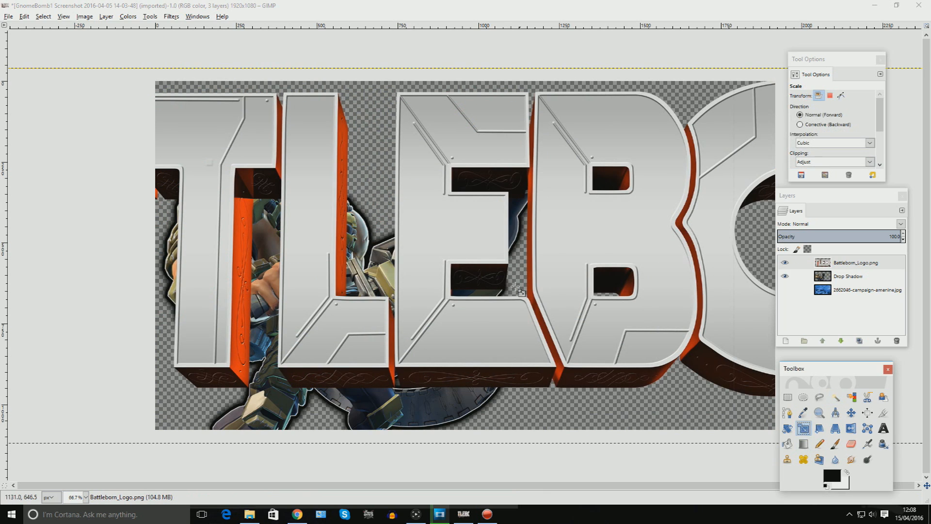
pyautogui.click(517, 289)
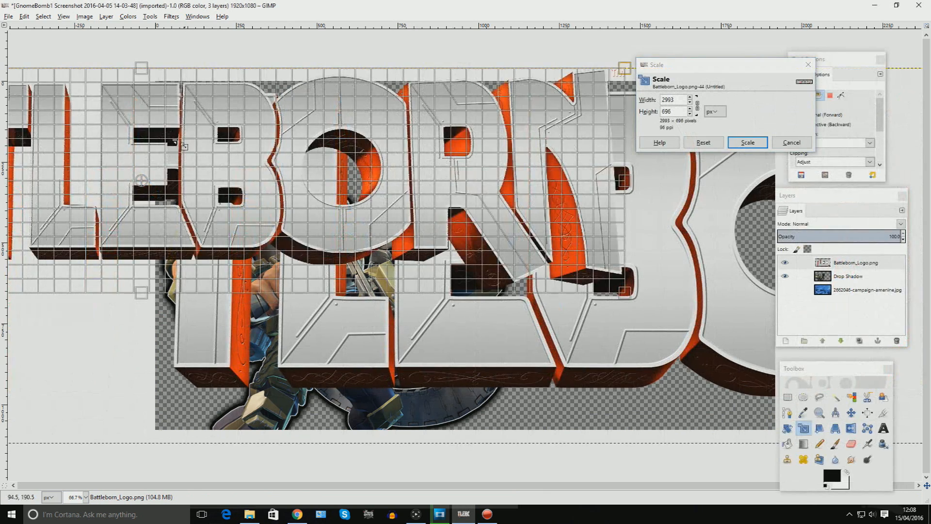
pyautogui.moveTo(175, 142); pyautogui.dragTo(127, 224)
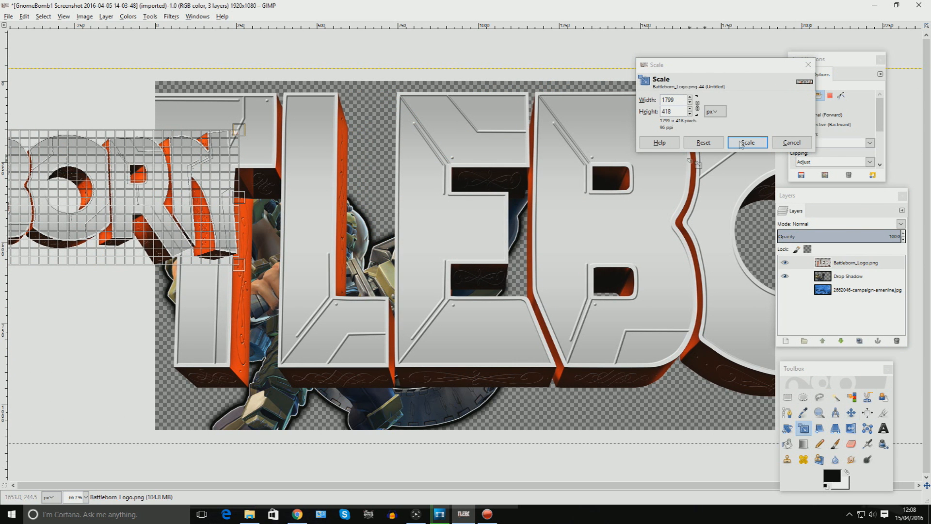
pyautogui.press('-')
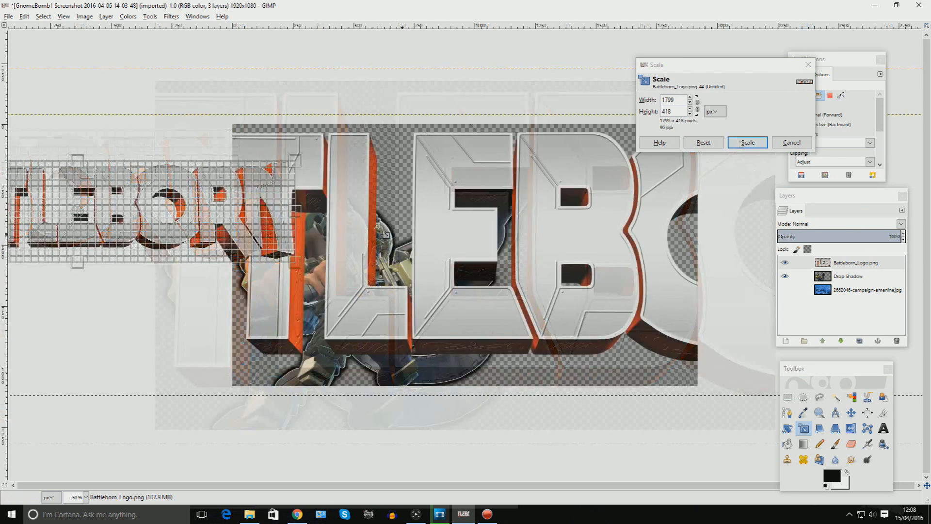
pyautogui.moveTo(50, 188); pyautogui.dragTo(194, 226)
pyautogui.moveTo(234, 249); pyautogui.dragTo(311, 267)
pyautogui.click(737, 142)
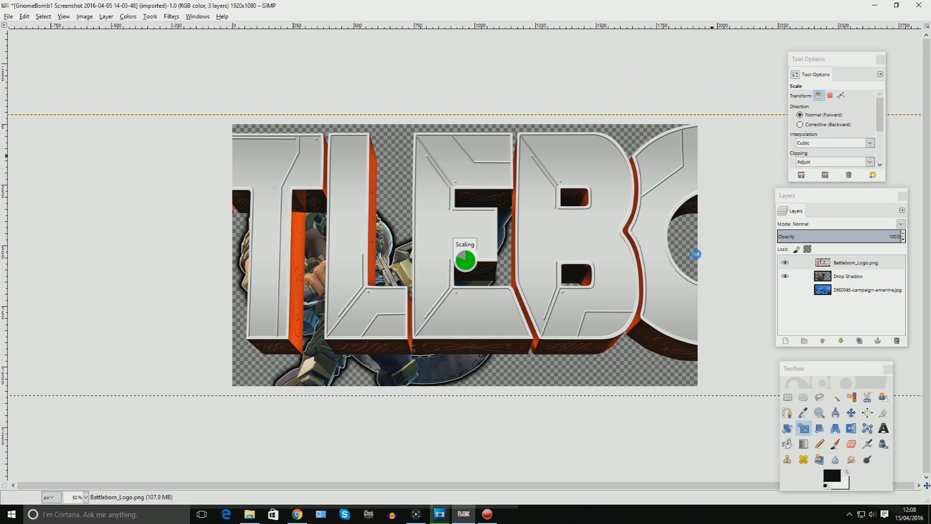
# Move the scaled logo to the top edge of the canvas.
pyautogui.press('m')
pyautogui.moveTo(312, 248); pyautogui.dragTo(627, 171)
pyautogui.moveTo(371, 294); pyautogui.dragTo(370, 305)
# Lower the logo layer beneath the character layer and shift the character slightly to the right.
pyautogui.click(865, 263)
pyautogui.moveTo(865, 264); pyautogui.dragTo(872, 282)
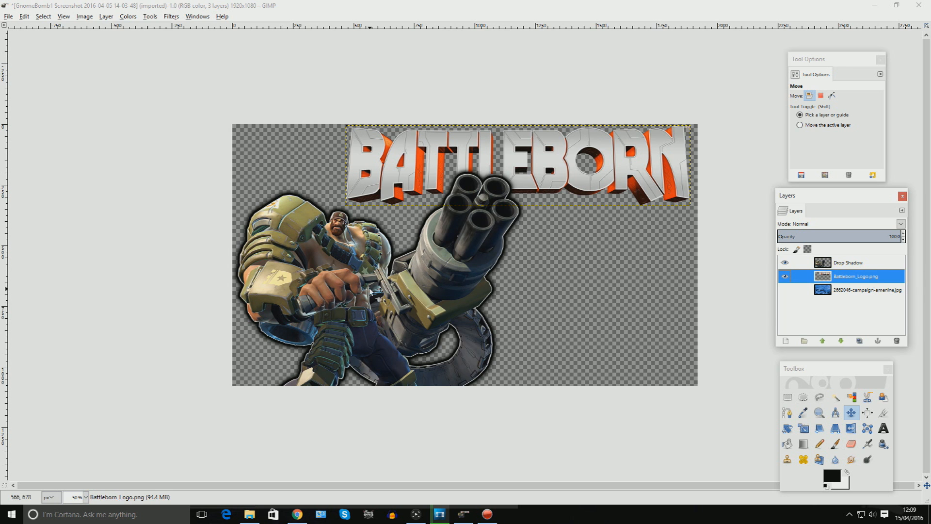
pyautogui.moveTo(369, 293); pyautogui.dragTo(385, 294)
# Hide the character layer and erase the TM mark from the logo's upper-right corner with the Eraser.
pyautogui.click(807, 280)
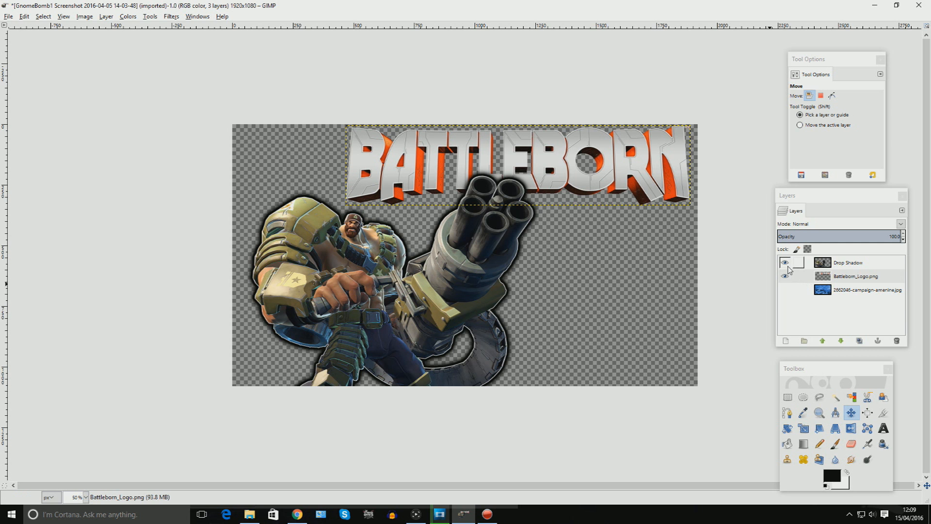
pyautogui.keyDown('shift'); pyautogui.click(784, 276); pyautogui.keyUp('shift')
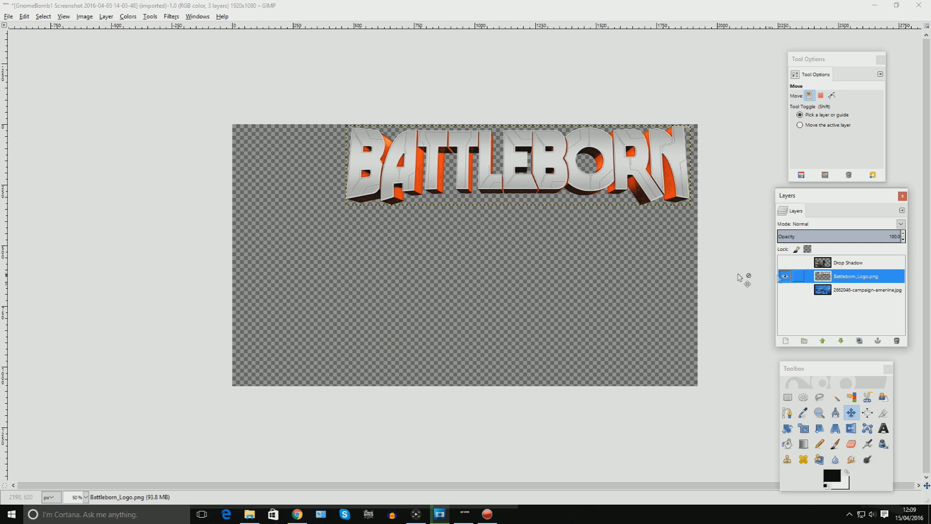
pyautogui.scroll(1, 742, 279)
pyautogui.scroll(2, 773, 82)
pyautogui.scroll(2, 774, 82)
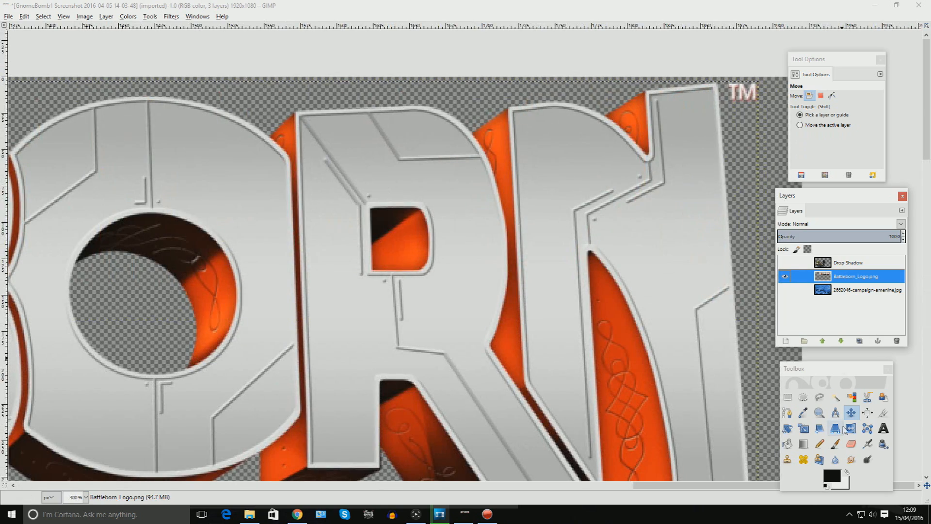
pyautogui.click(852, 443)
pyautogui.moveTo(740, 91); pyautogui.dragTo(746, 103)
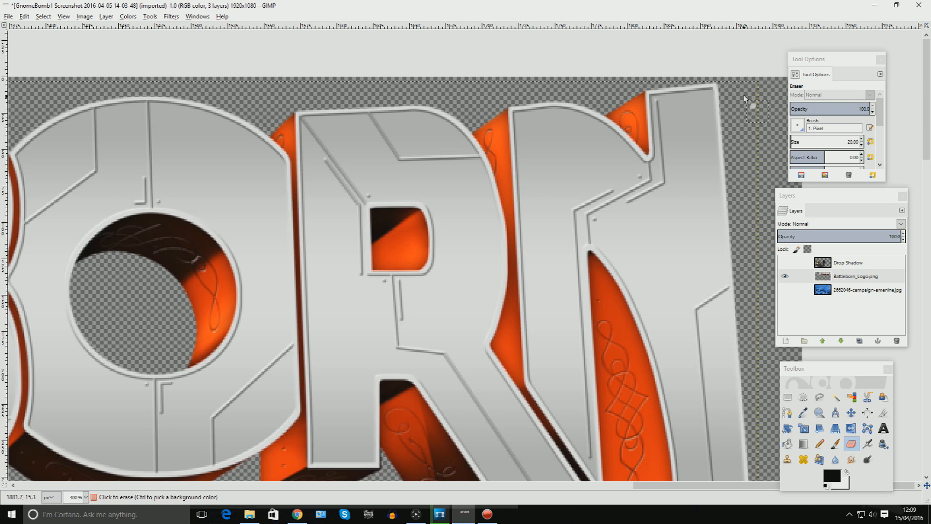
# Load the logo layer's alpha as a selection and add a new transparent layer.
pyautogui.keyDown('ctrl'); pyautogui.scroll(-4, 607, 202); pyautogui.keyUp('ctrl')
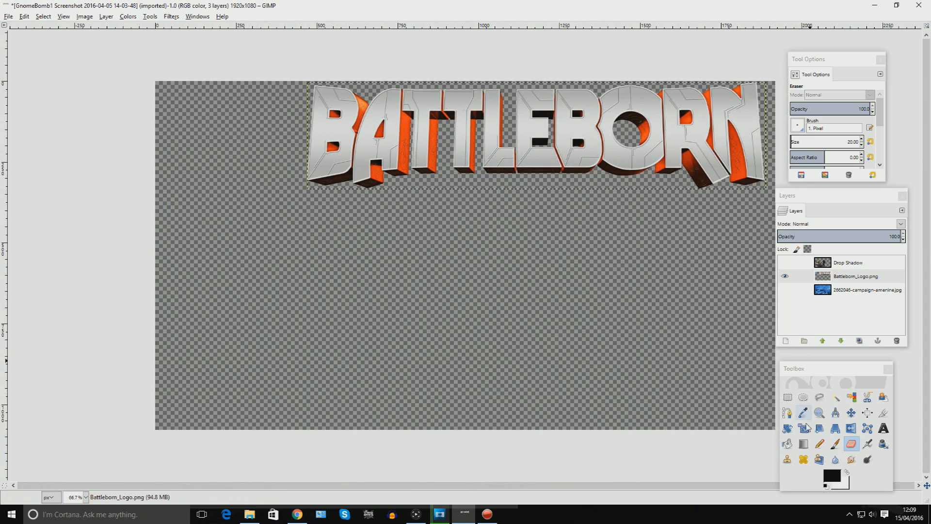
pyautogui.rightClick(852, 277)
pyautogui.click(797, 242)
pyautogui.rightClick(838, 276)
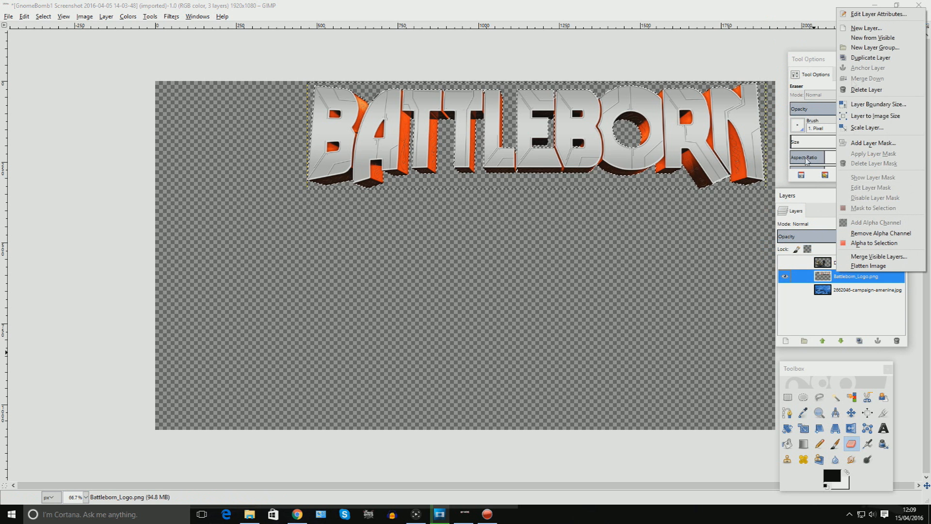
pyautogui.click(866, 28)
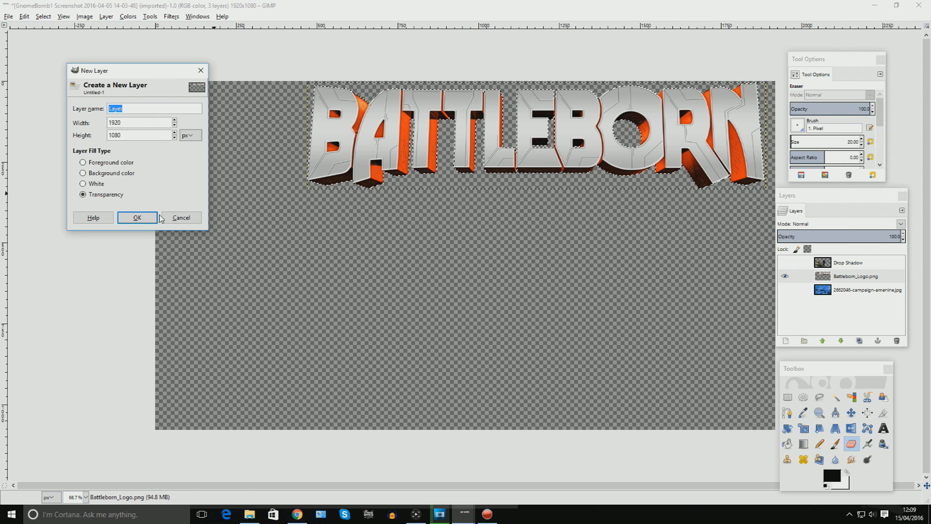
pyautogui.click(154, 217)
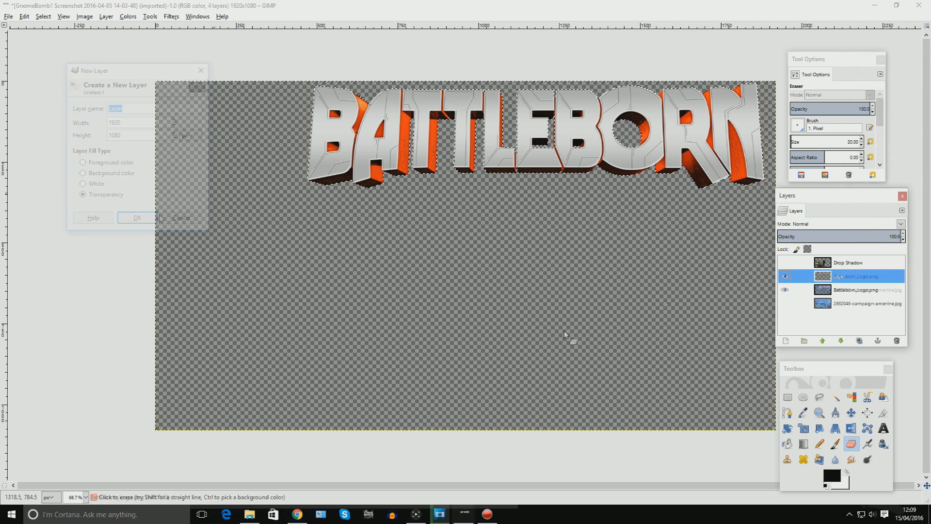
# Grow the selection slightly around the logo outline.
pyautogui.click(37, 17)
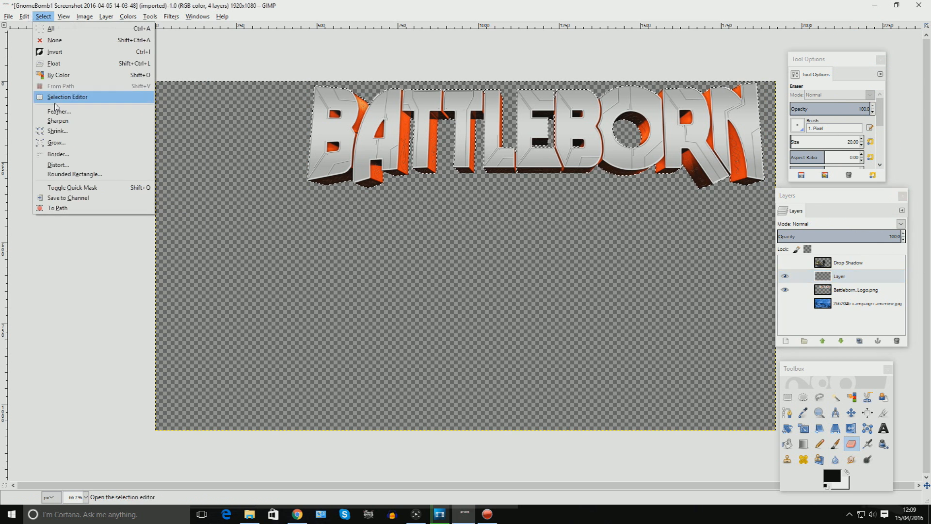
pyautogui.click(56, 143)
pyautogui.click(164, 119)
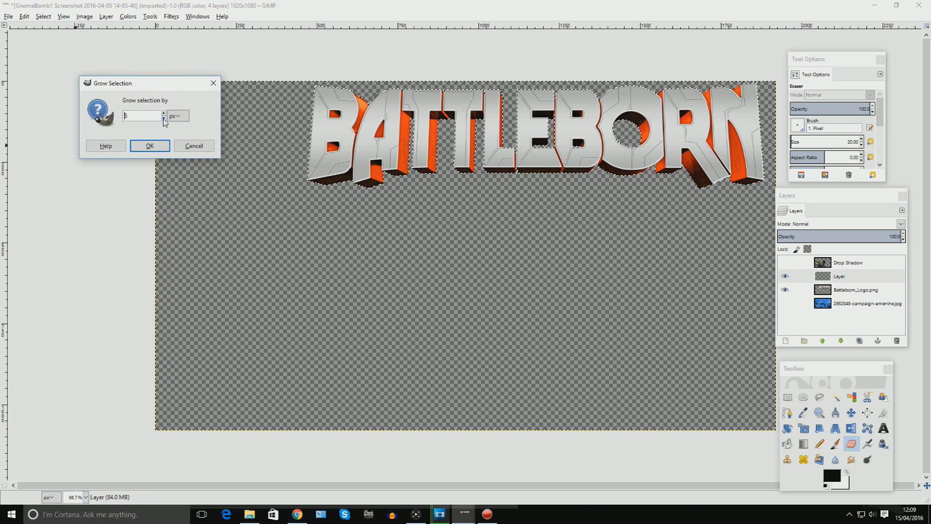
pyautogui.press('Return')
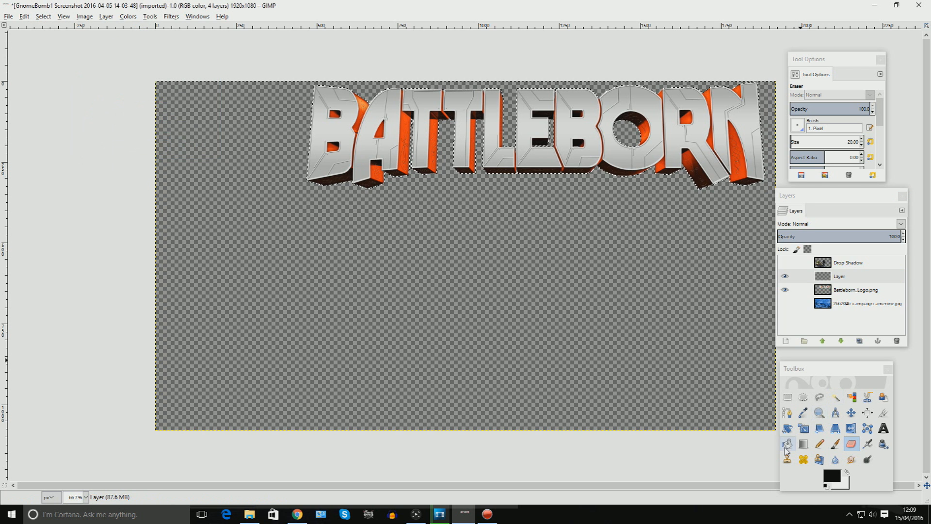
# Fill the grown selection with white on the new layer and move that layer beneath the logo layer.
pyautogui.click(786, 444)
pyautogui.click(833, 476)
pyautogui.click(212, 193)
pyautogui.click(240, 230)
pyautogui.click(416, 124)
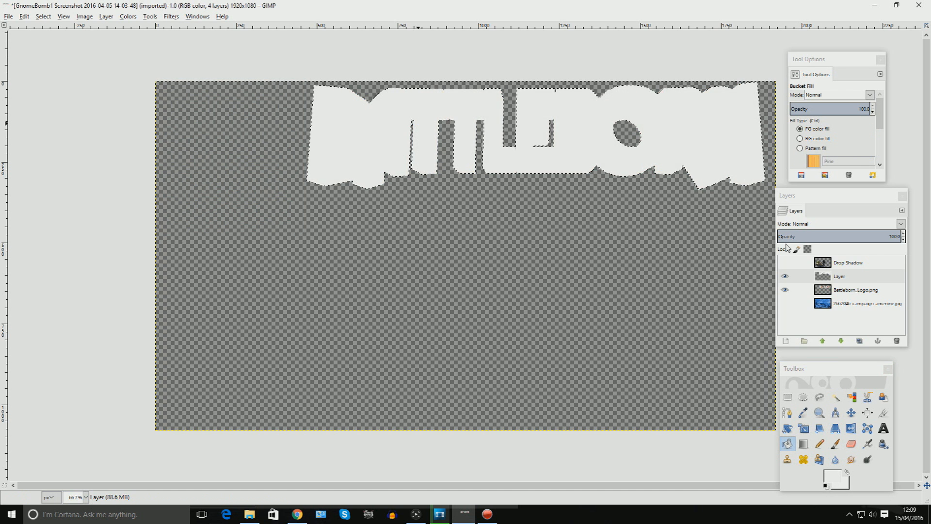
pyautogui.moveTo(863, 278); pyautogui.dragTo(865, 294)
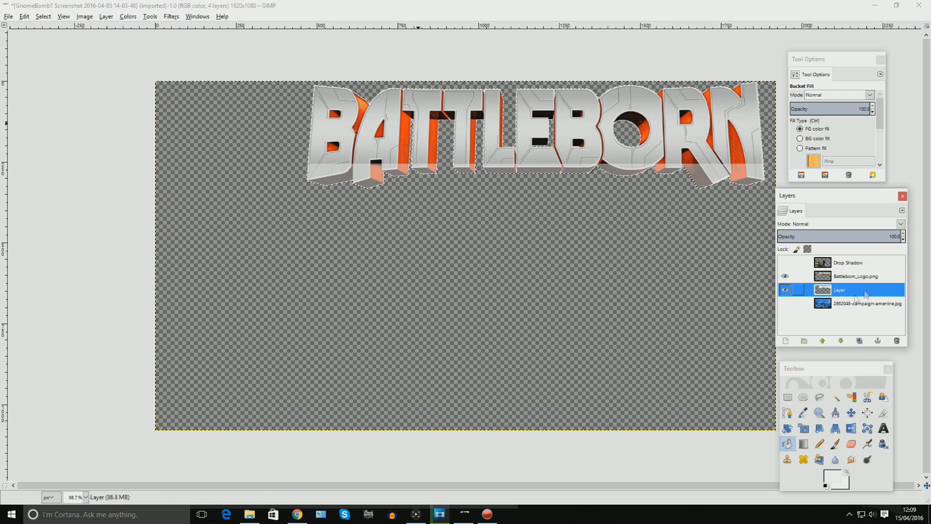
# Merge the visible logo and white outline layers into one layer, clipped to image.
pyautogui.click(835, 396)
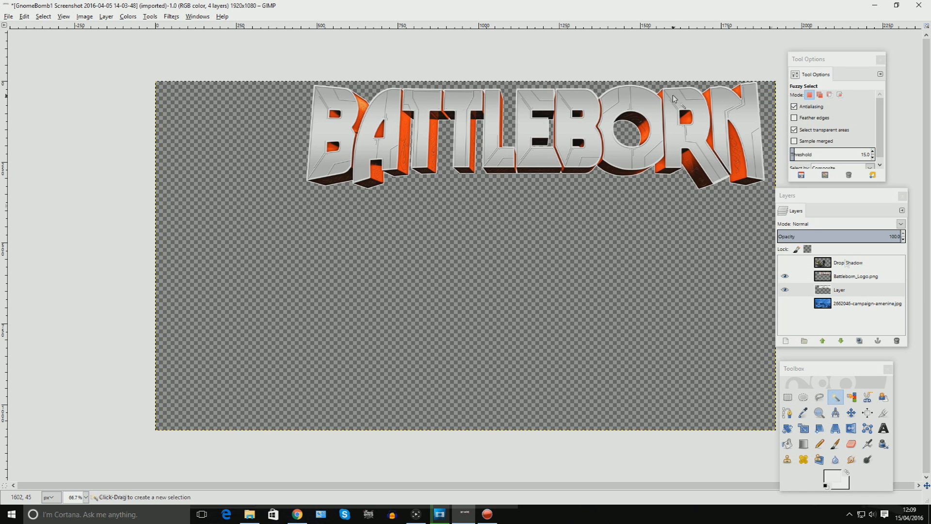
pyautogui.click(84, 16)
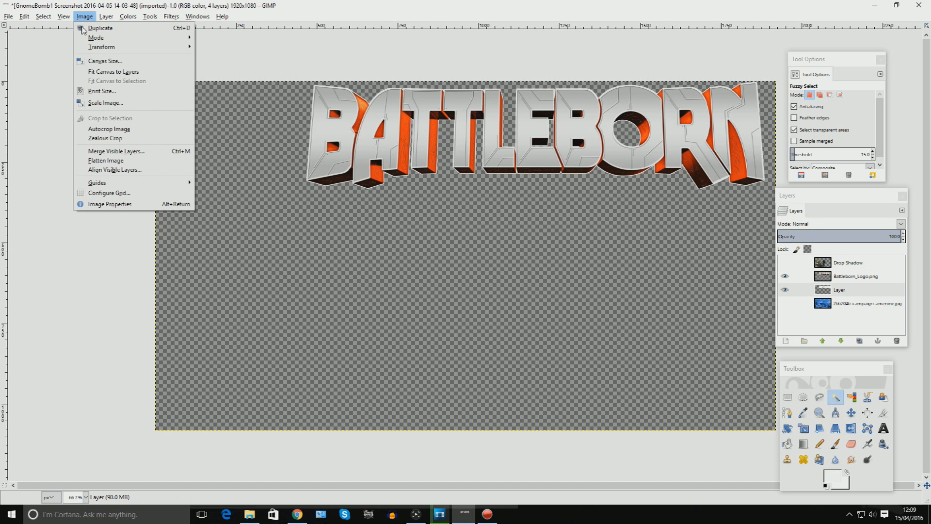
pyautogui.click(124, 151)
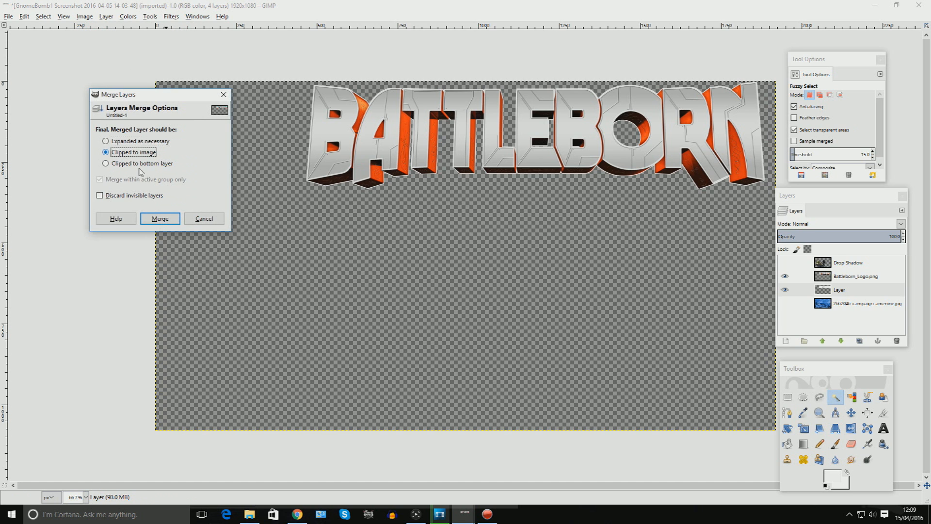
pyautogui.press('Return')
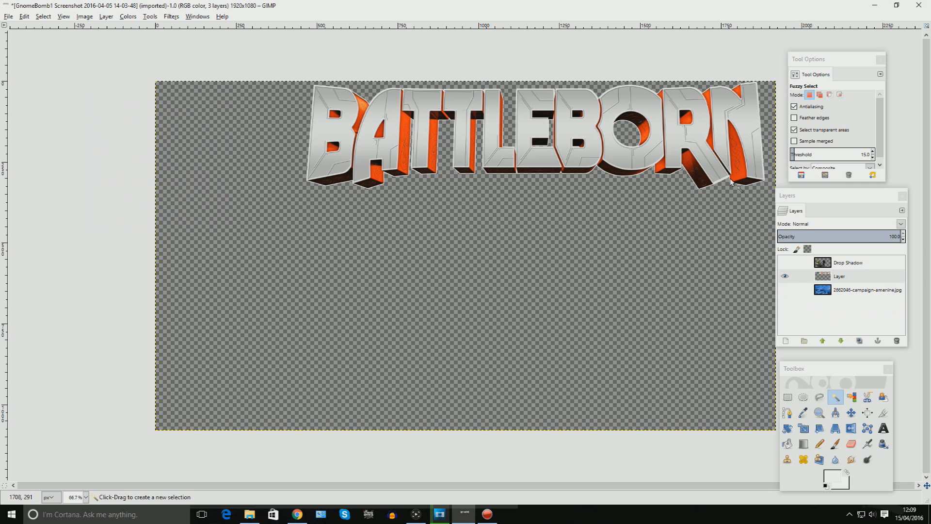
# Select the merged logo's alpha and add another new transparent layer.
pyautogui.rightClick(831, 276)
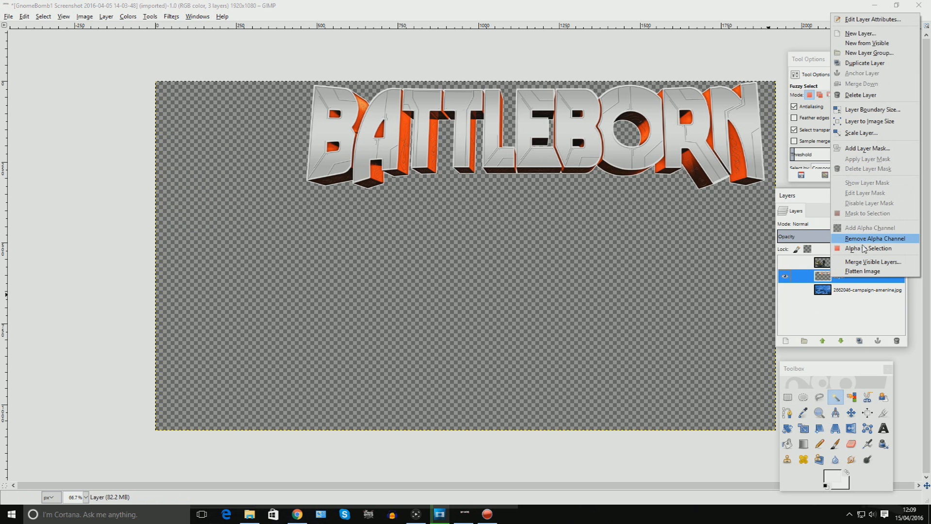
pyautogui.click(864, 249)
pyautogui.hotkey('shift', 'ctrl', 'n')
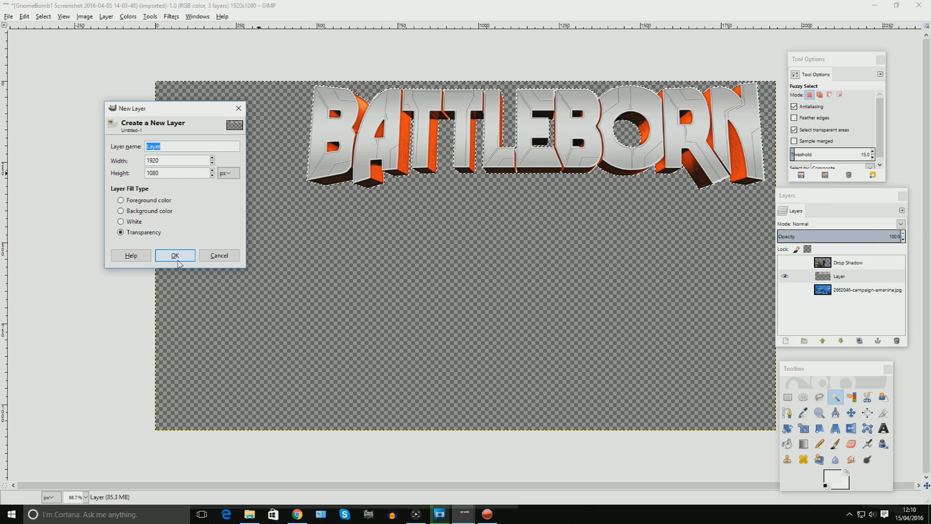
pyautogui.click(175, 256)
# Grow the selection by 10 px.
pyautogui.click(43, 17)
pyautogui.click(54, 129)
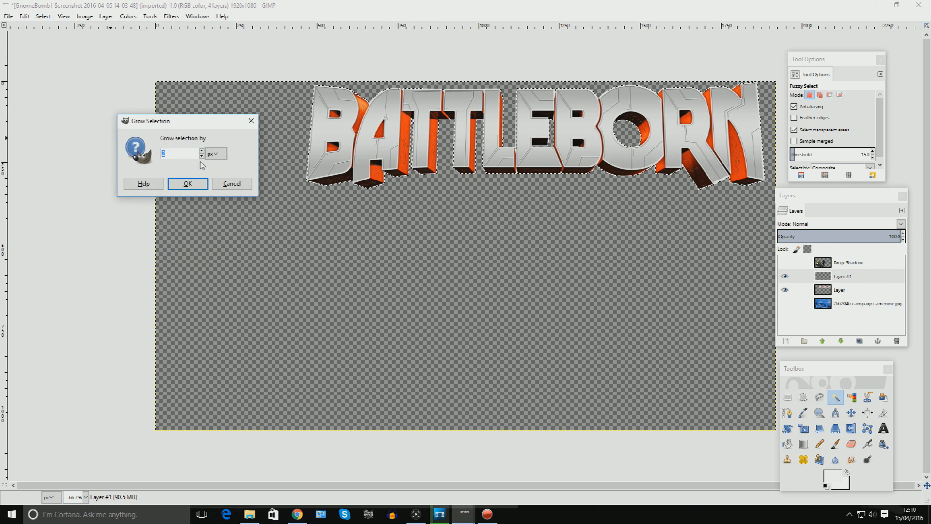
pyautogui.click(201, 151)
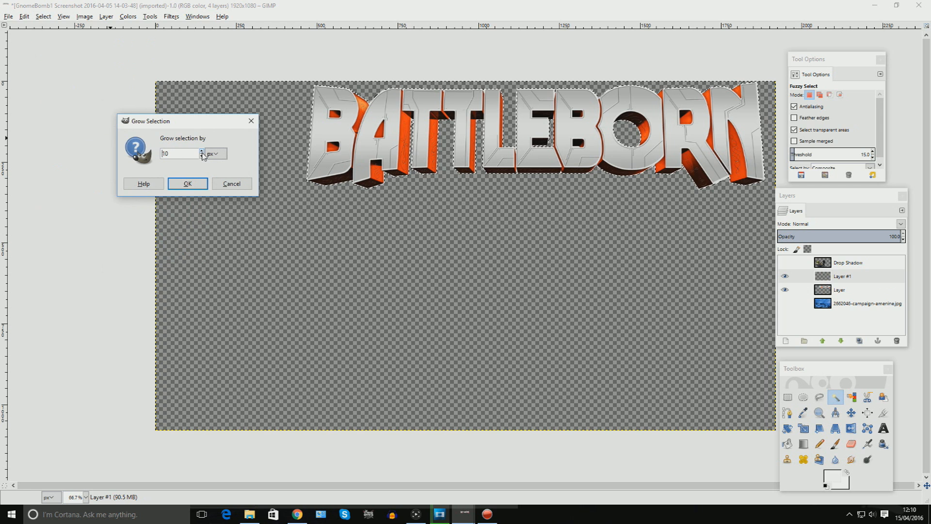
pyautogui.click(188, 184)
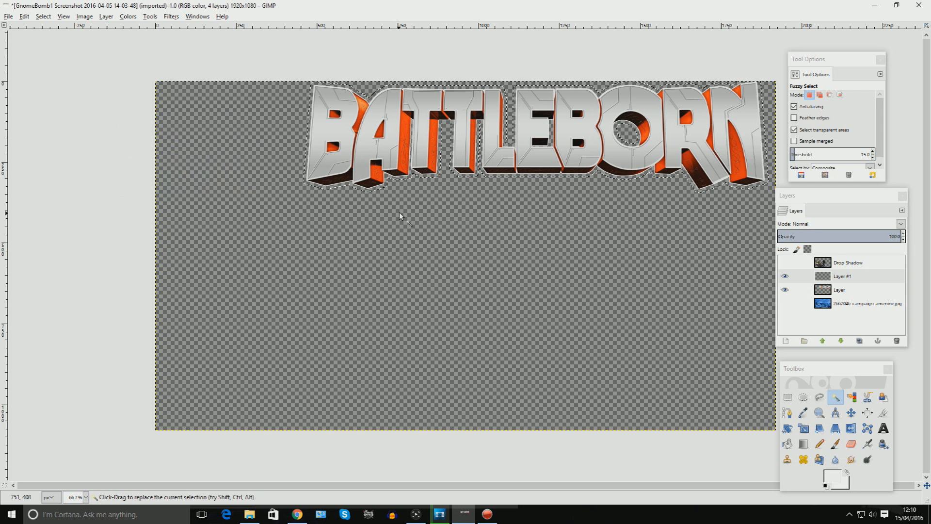
# Fill the grown selection with black and move this layer beneath the logo layer.
pyautogui.click(787, 443)
pyautogui.click(832, 476)
pyautogui.click(210, 192)
pyautogui.click(255, 225)
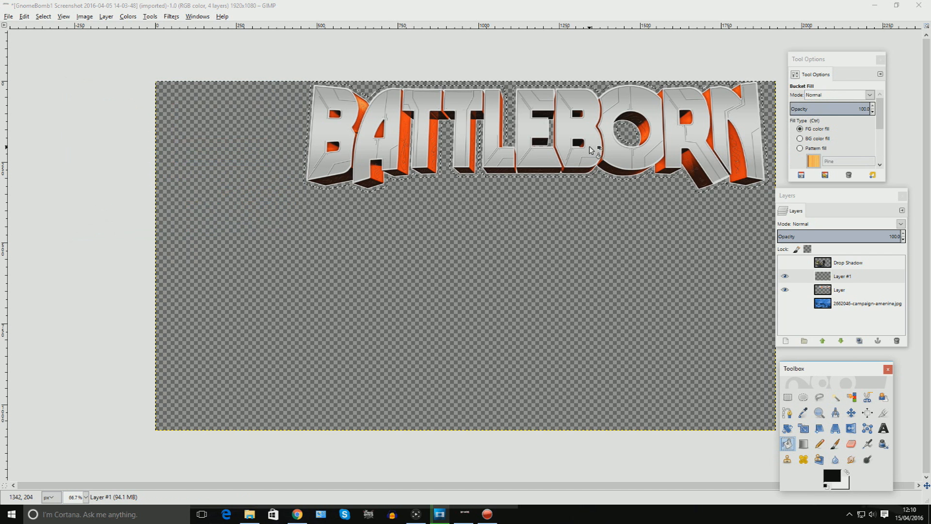
pyautogui.click(589, 146)
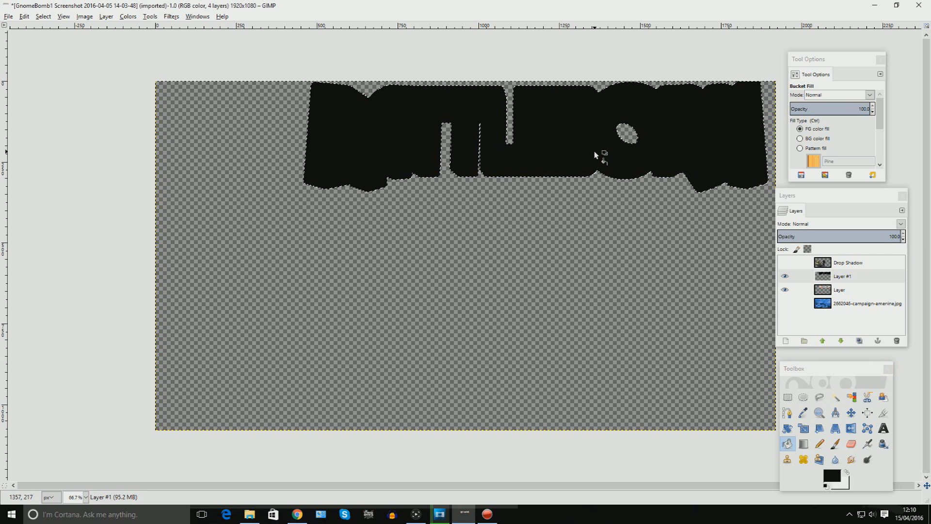
pyautogui.moveTo(849, 276); pyautogui.dragTo(866, 294)
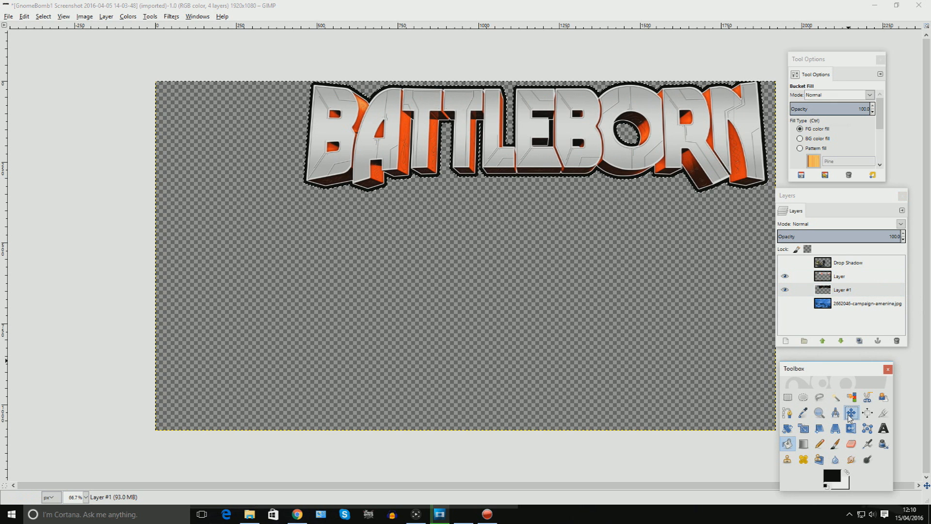
# Toggle the character and wallpaper layers on and off to preview the outlined logo in the composition.
pyautogui.click(851, 413)
pyautogui.click(835, 397)
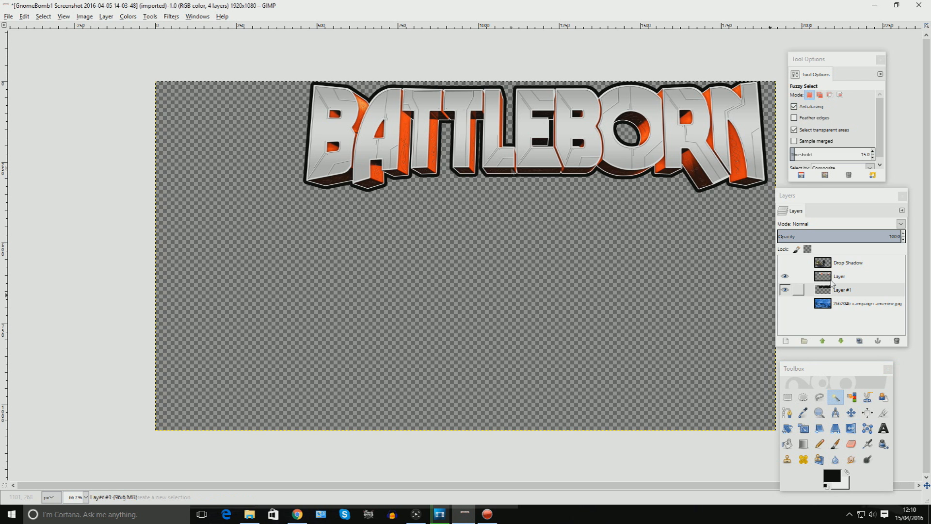
pyautogui.click(785, 263)
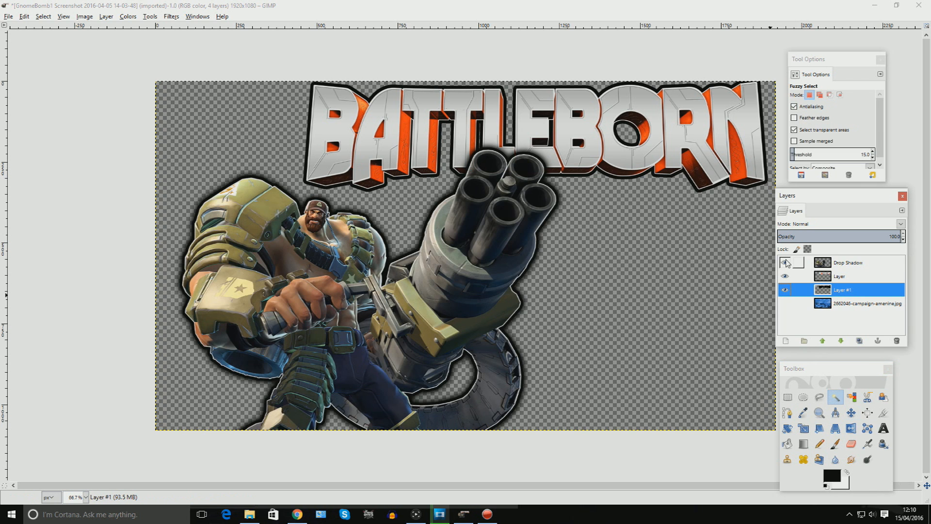
pyautogui.click(786, 262)
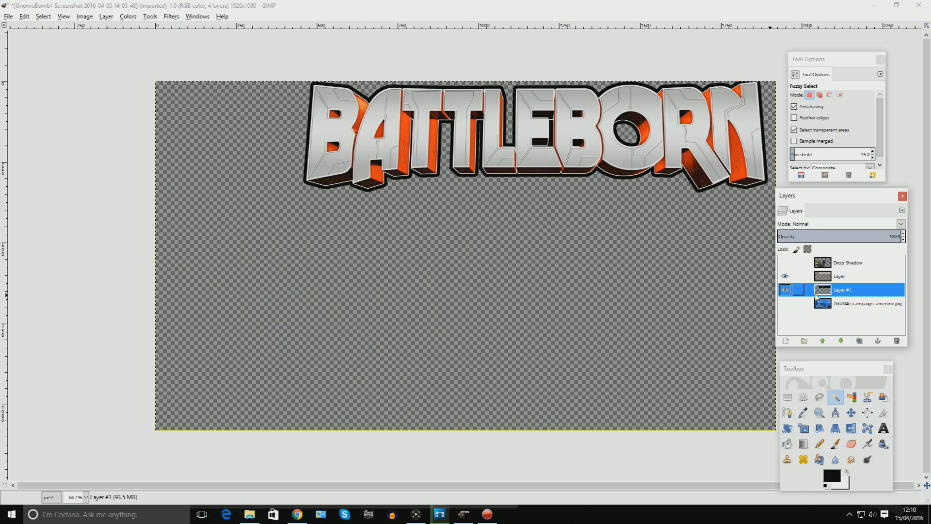
pyautogui.click(785, 304)
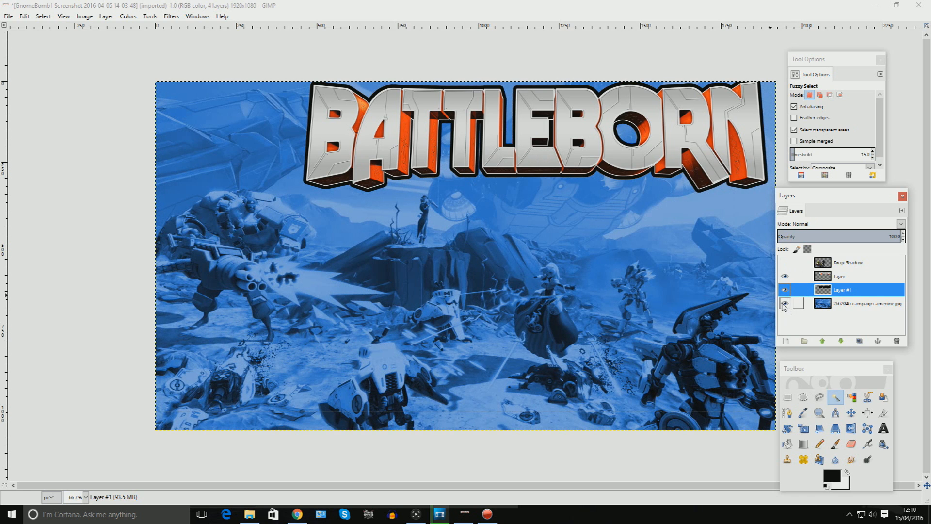
pyautogui.click(784, 303)
pyautogui.click(784, 304)
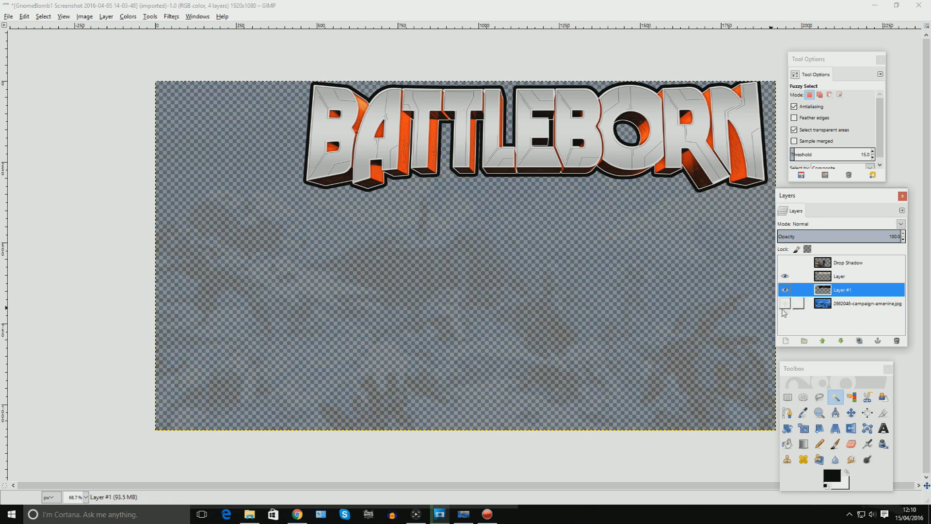
pyautogui.click(785, 305)
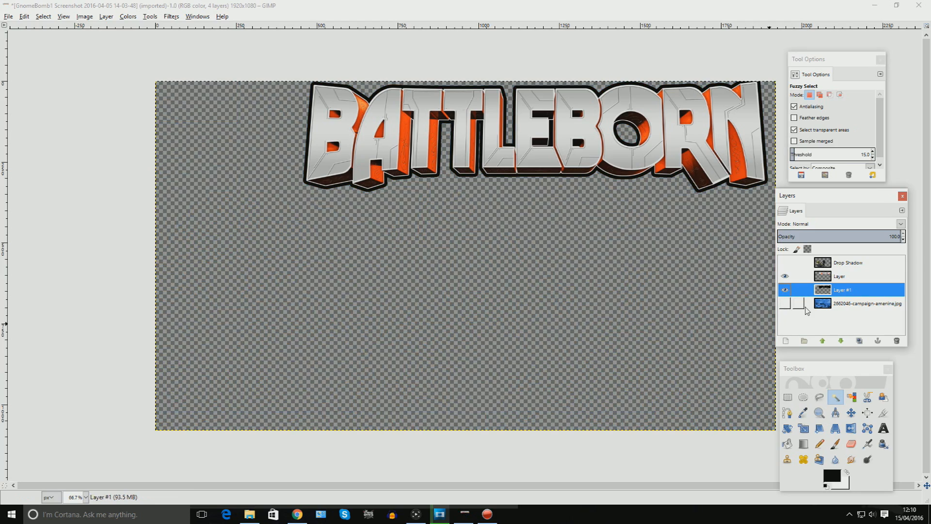
pyautogui.click(785, 304)
pyautogui.click(785, 262)
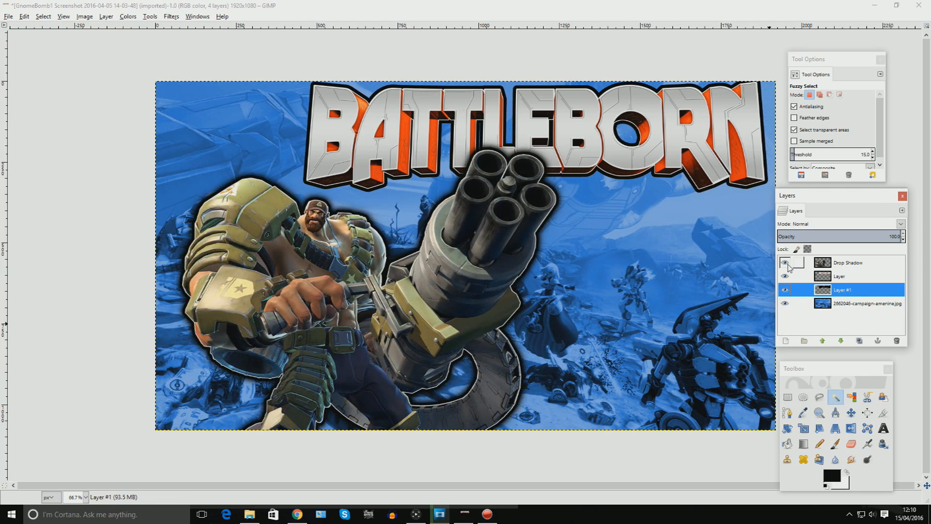
pyautogui.click(785, 263)
pyautogui.click(786, 304)
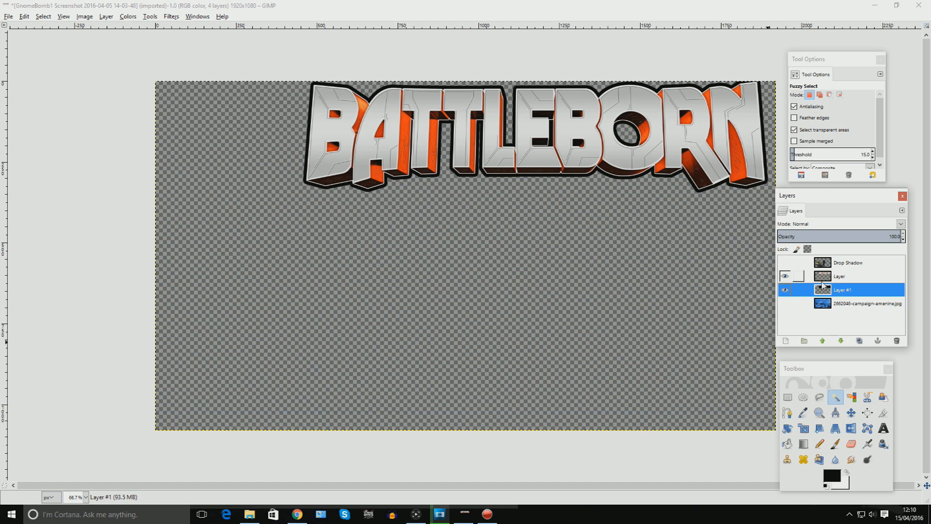
# Merge the visible logo and black outline layers into one layer.
pyautogui.click(84, 16)
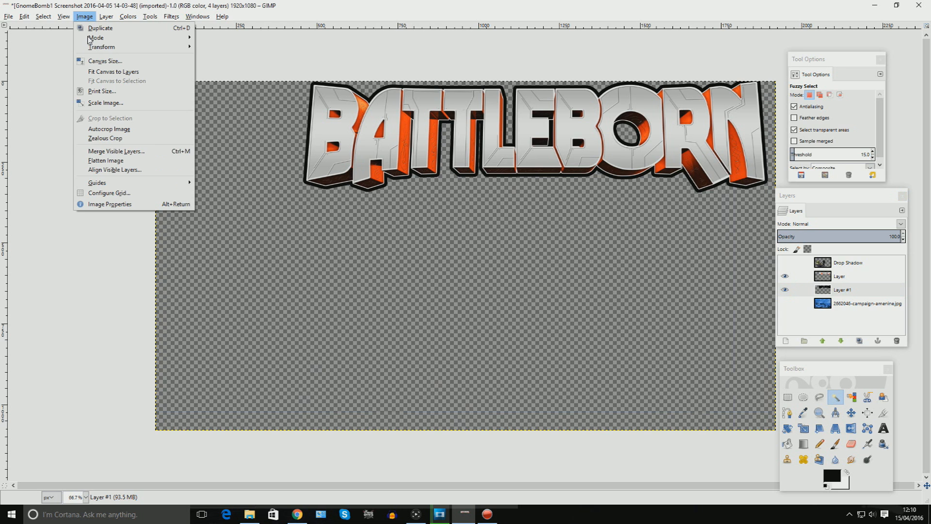
pyautogui.click(118, 153)
pyautogui.click(84, 143)
# Apply a Drop Shadow to the logo with zero offsets and a blur radius of 25.
pyautogui.click(172, 16)
pyautogui.moveTo(219, 103)
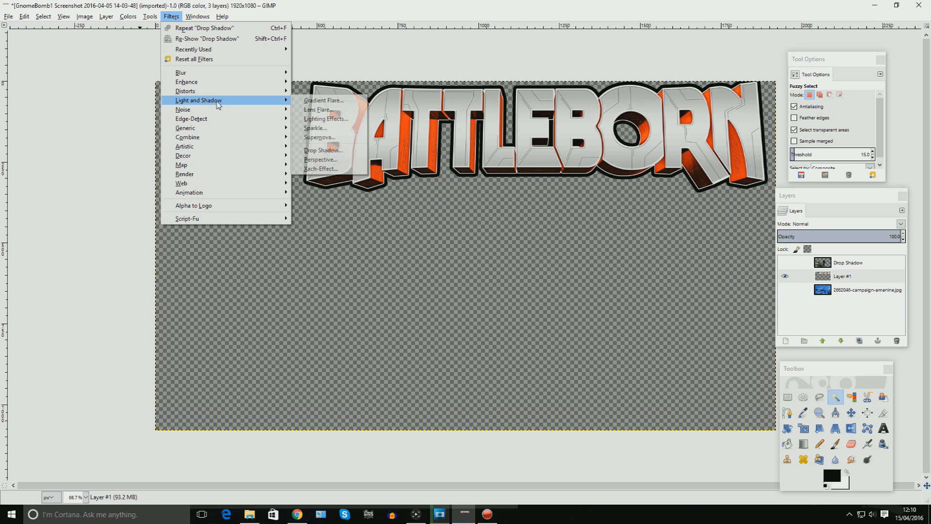
pyautogui.click(318, 151)
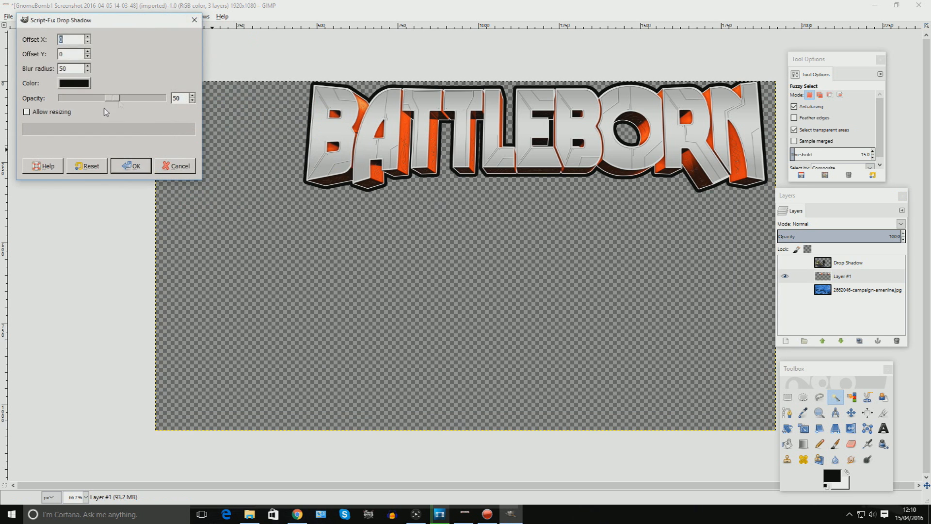
pyautogui.click(87, 72)
pyautogui.click(129, 165)
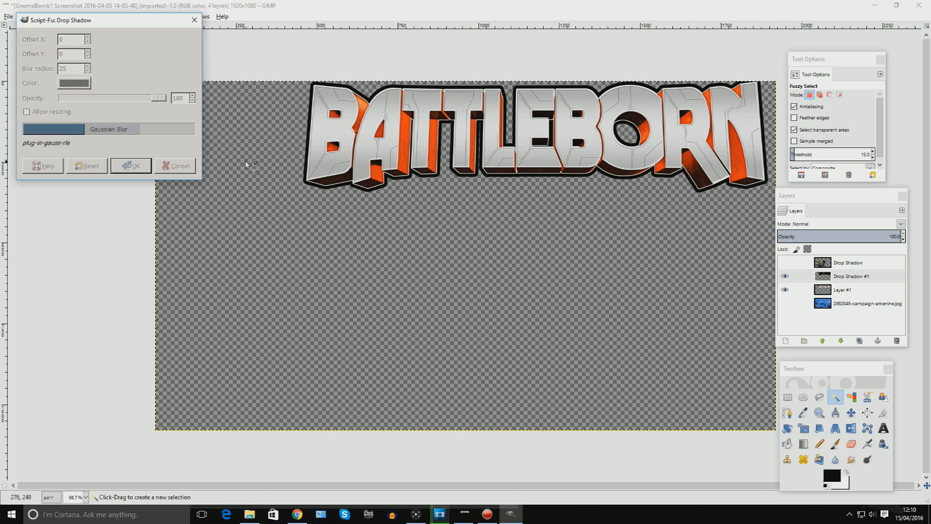
# Apply the Drop Shadow to the logo a second time and show the character layer again.
pyautogui.click(171, 16)
pyautogui.moveTo(208, 100)
pyautogui.click(323, 151)
pyautogui.press('Return')
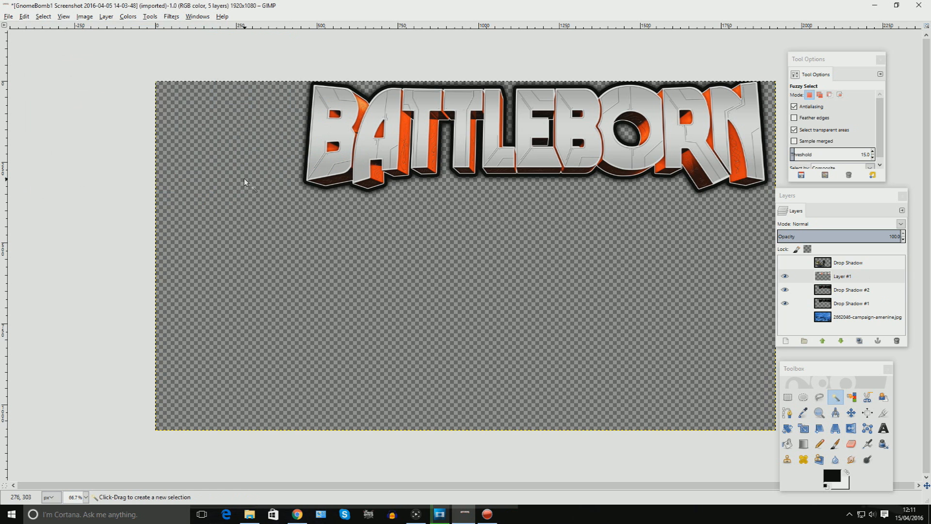
pyautogui.click(785, 263)
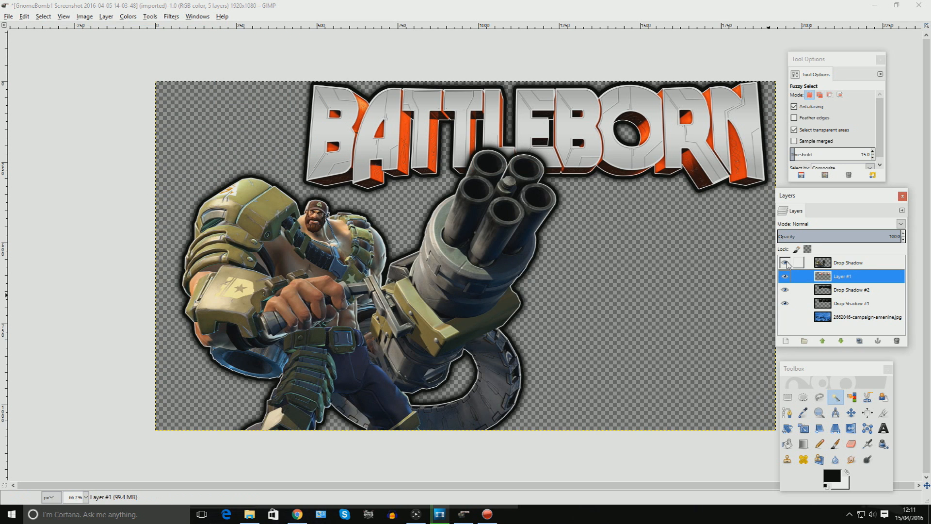
# Hide the character layer and apply a Drop Shadow to the logo with opacity 49.
pyautogui.click(784, 263)
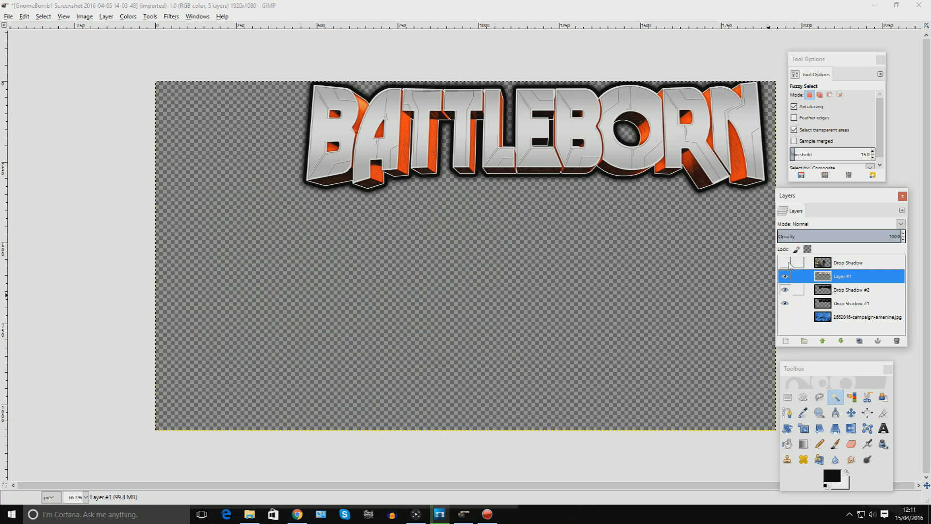
pyautogui.click(171, 16)
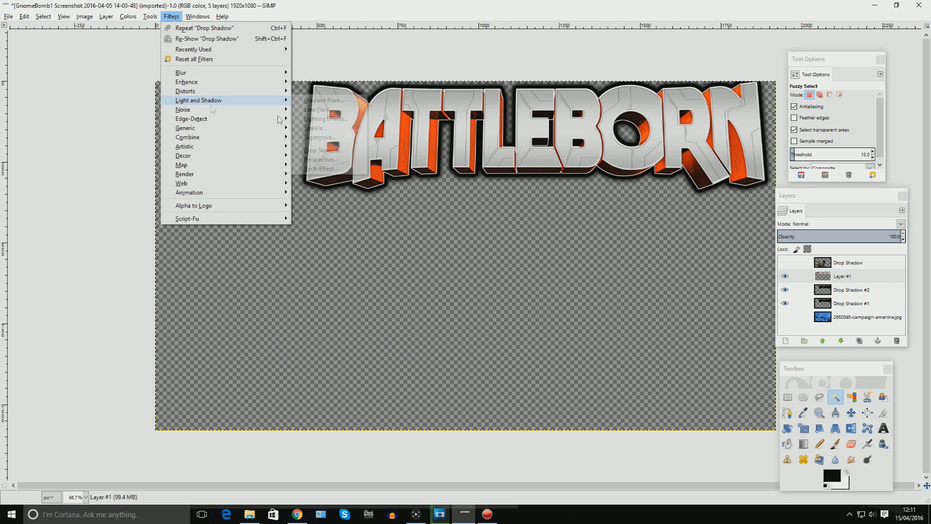
pyautogui.click(322, 149)
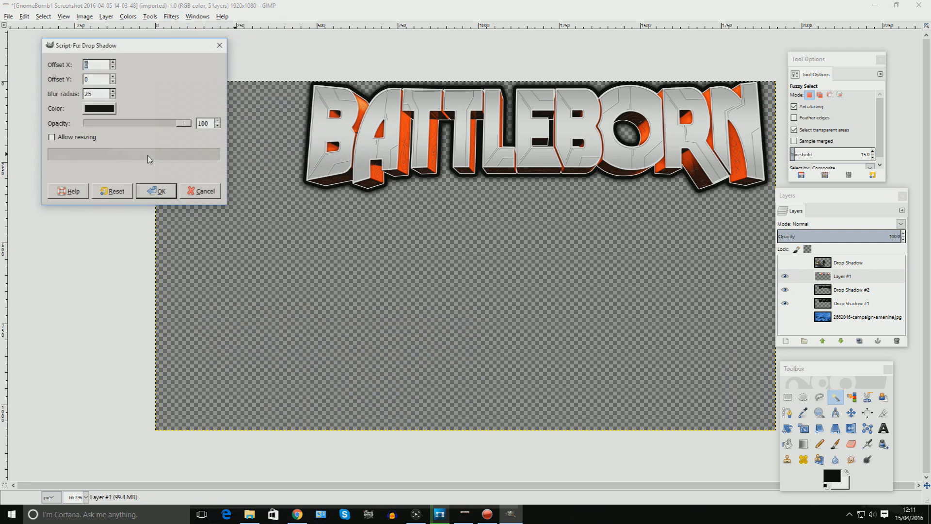
pyautogui.moveTo(181, 129); pyautogui.dragTo(134, 128)
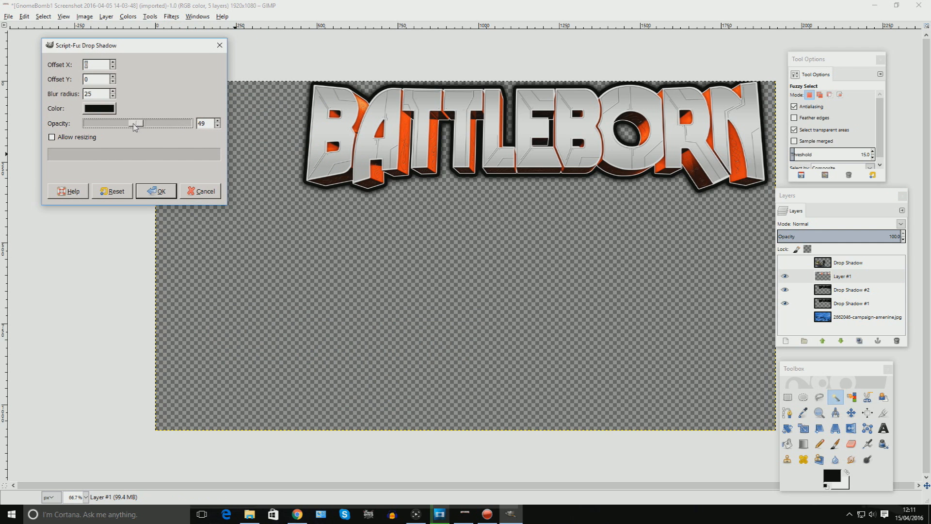
pyautogui.click(113, 92)
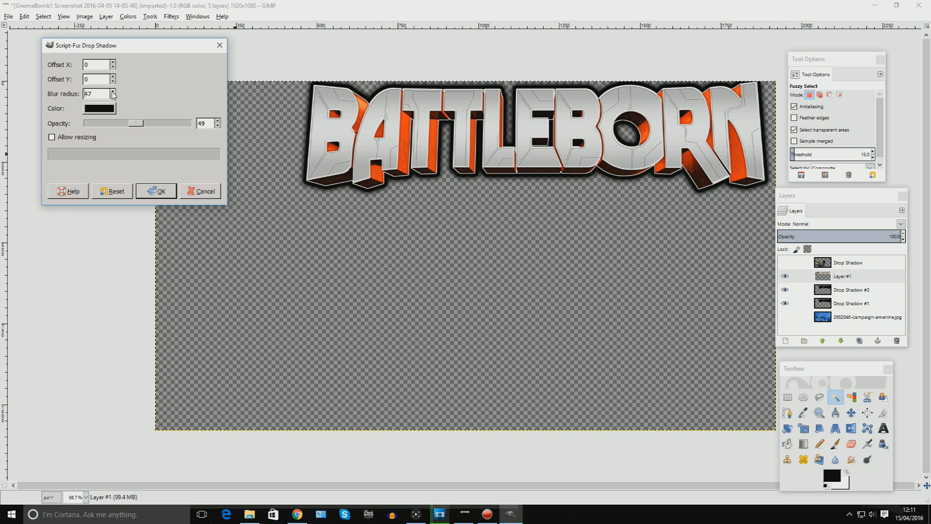
pyautogui.click(161, 192)
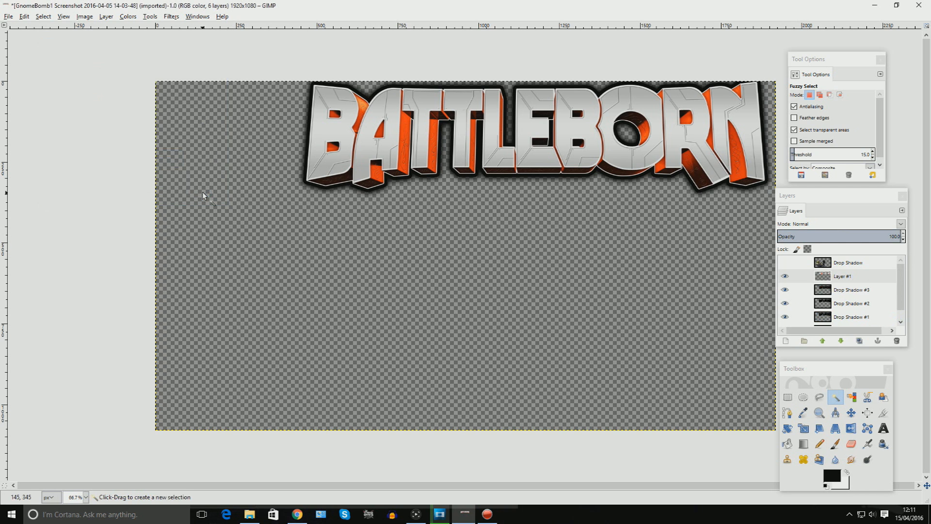
# Merge the visible logo layers into a single layer.
pyautogui.click(106, 16)
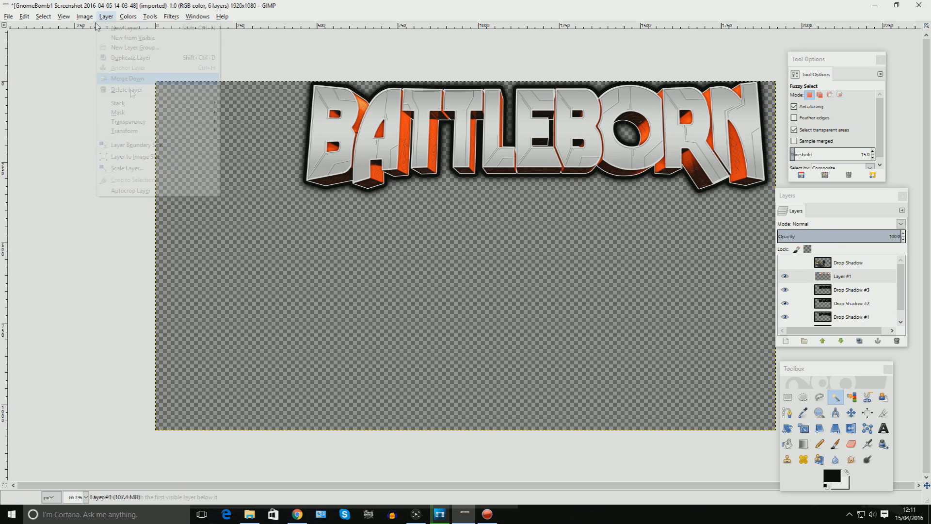
pyautogui.moveTo(85, 16)
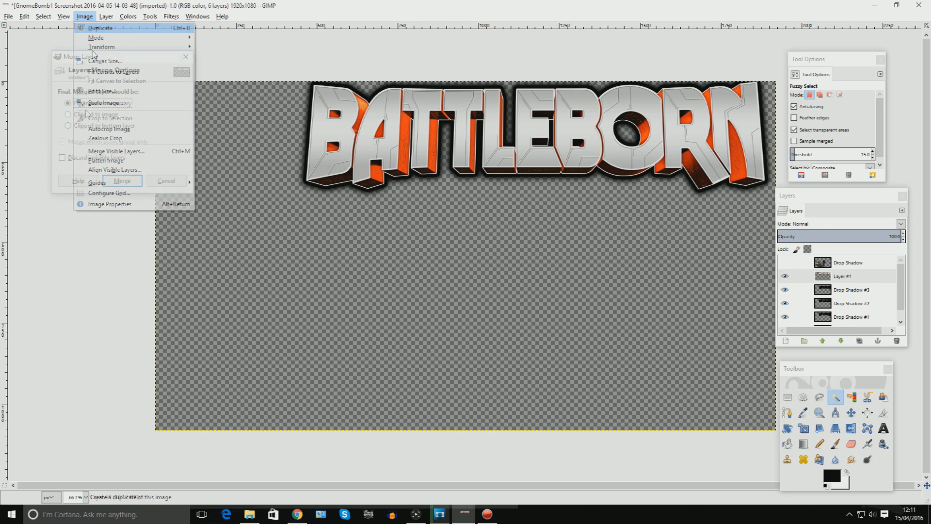
pyautogui.click(124, 181)
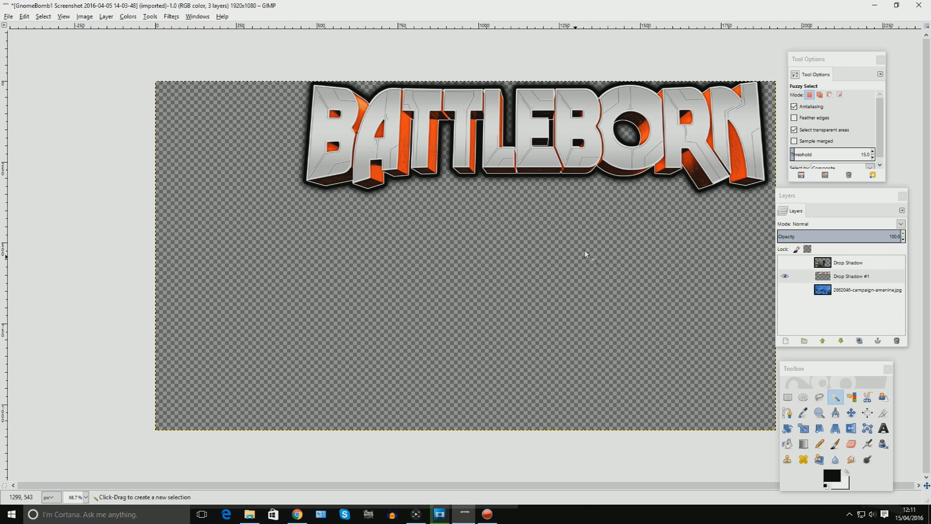
# Show the character and wallpaper layers again.
pyautogui.click(784, 262)
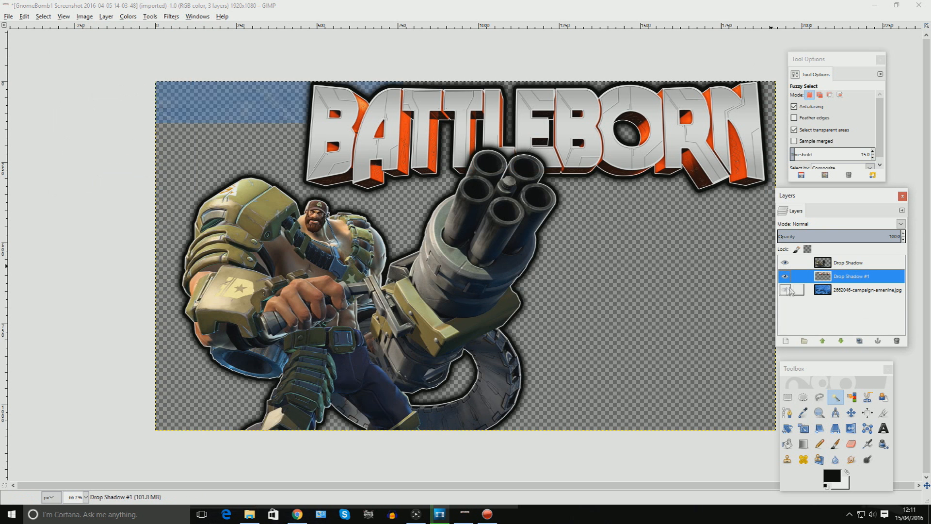
pyautogui.click(785, 290)
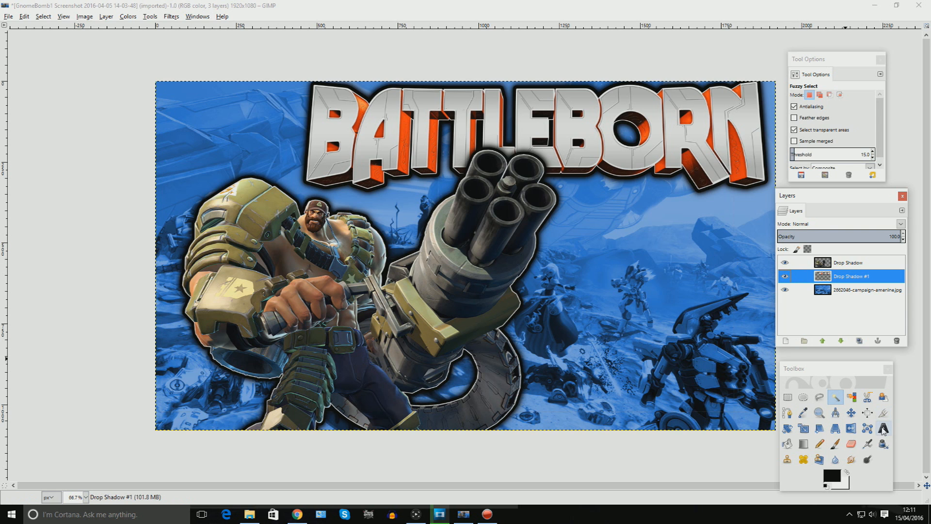
# Create a text box across the lower part of the image and enter the subtitle INCURSION.
pyautogui.click(883, 428)
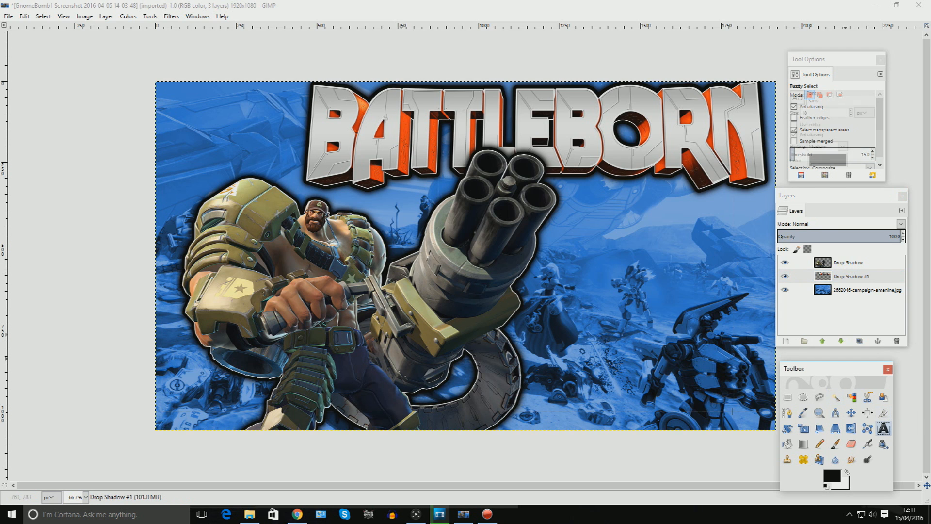
pyautogui.moveTo(340, 338); pyautogui.dragTo(747, 425)
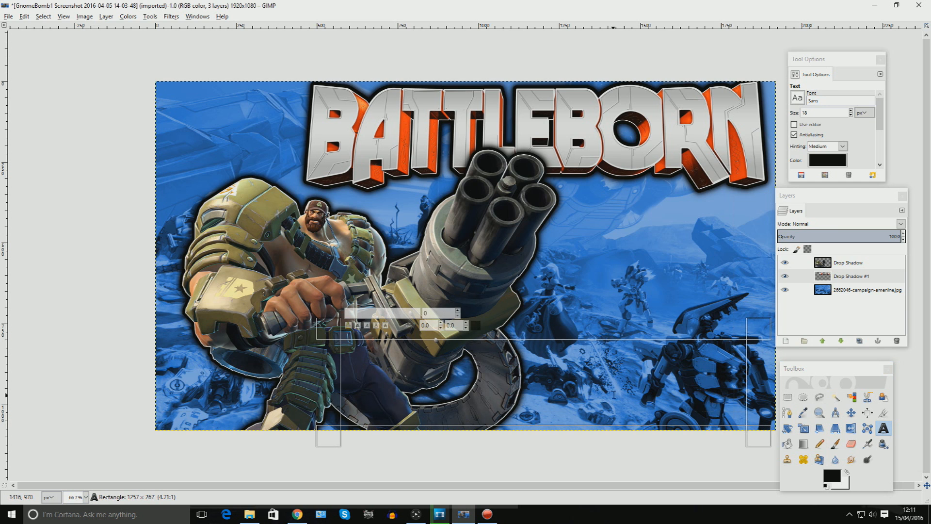
pyautogui.write('INCURSION')
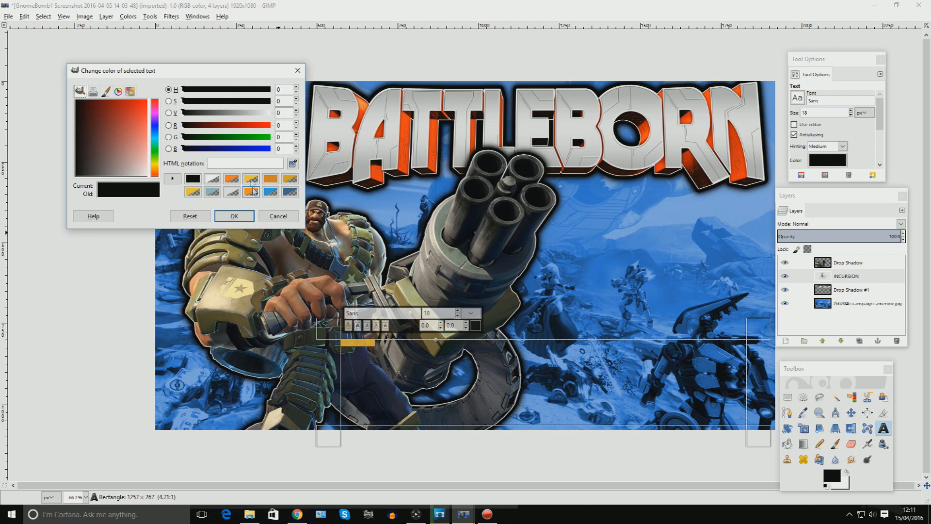
# Color the subtitle text f1cf41 and raise the INCURSION layer to the top of the stack.
pyautogui.click(251, 180)
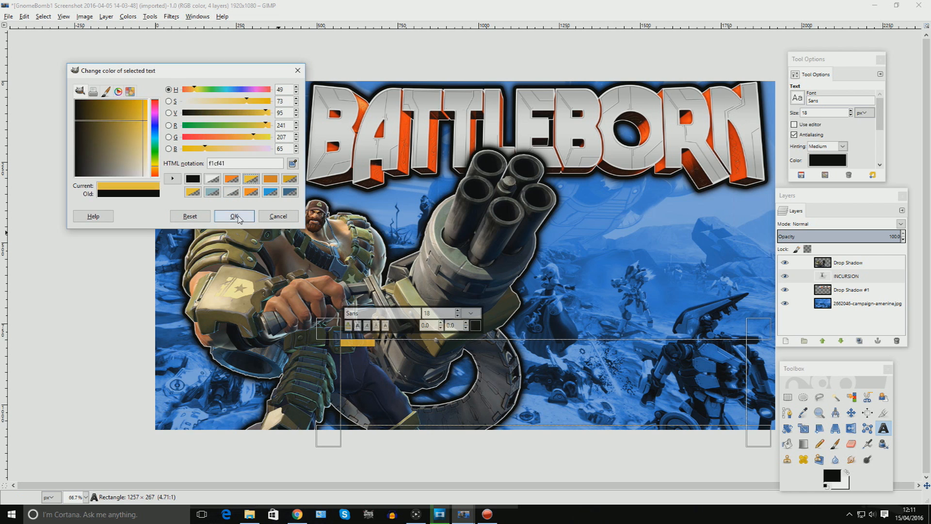
pyautogui.click(234, 216)
pyautogui.moveTo(846, 276); pyautogui.dragTo(867, 263)
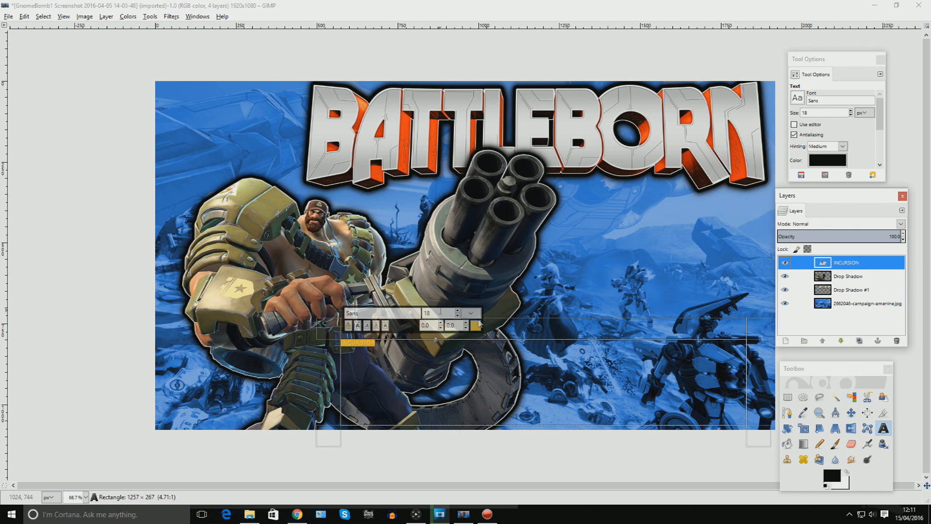
# Enlarge the subtitle to 188 px and set its font to Gill Sans Nova Heavy.
pyautogui.click(459, 313)
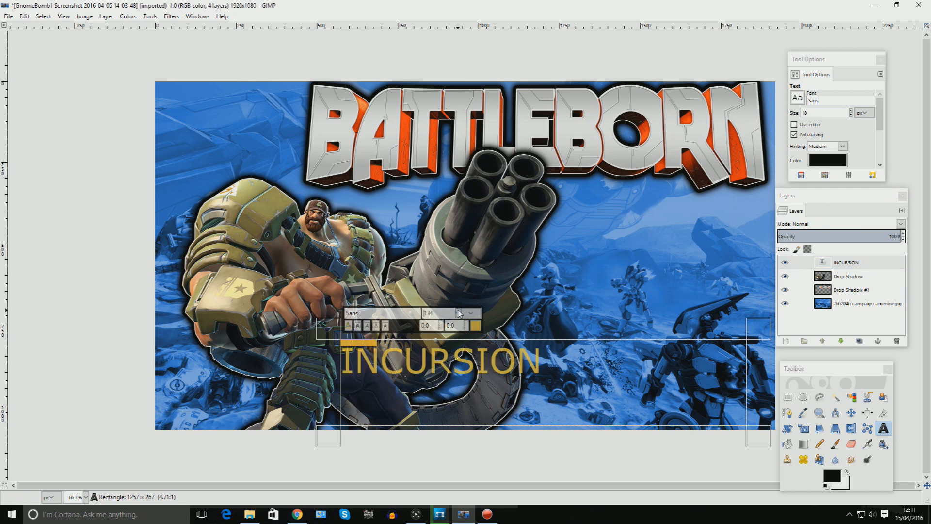
pyautogui.moveTo(373, 314); pyautogui.dragTo(321, 315)
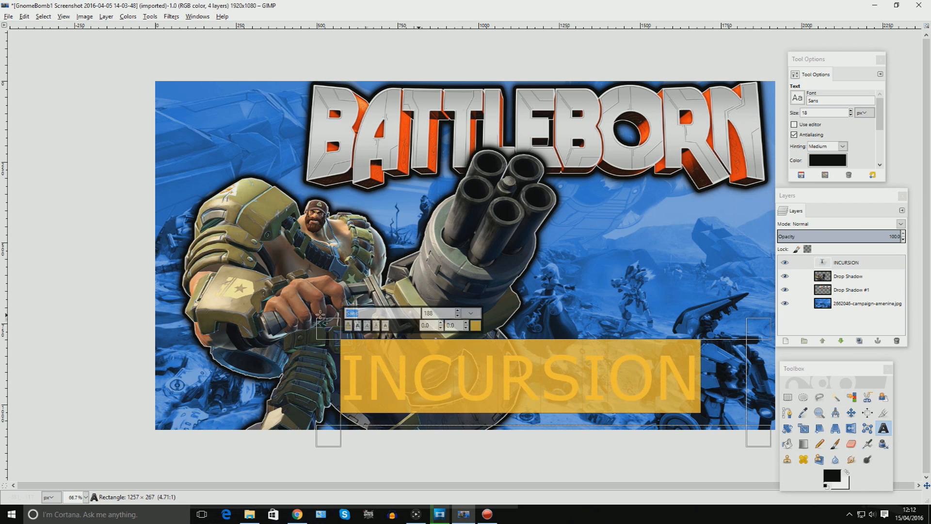
pyautogui.write('G')
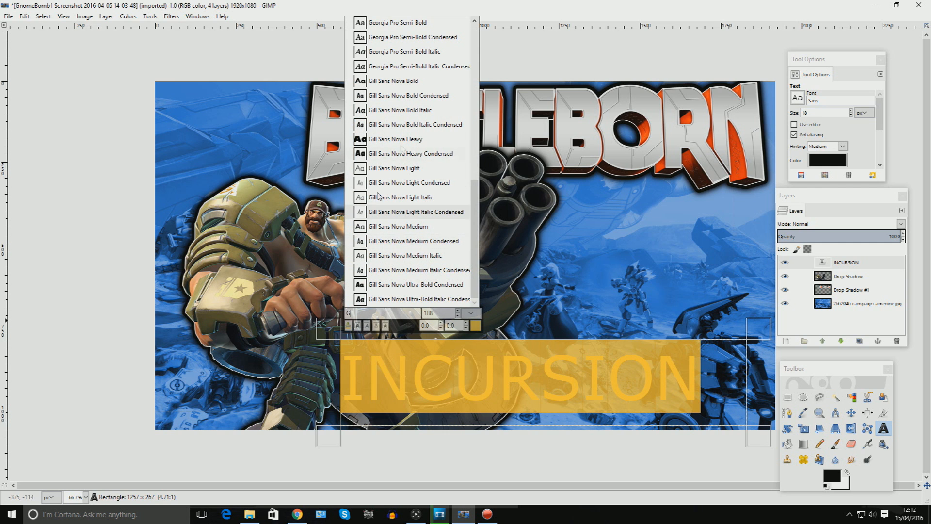
pyautogui.click(410, 140)
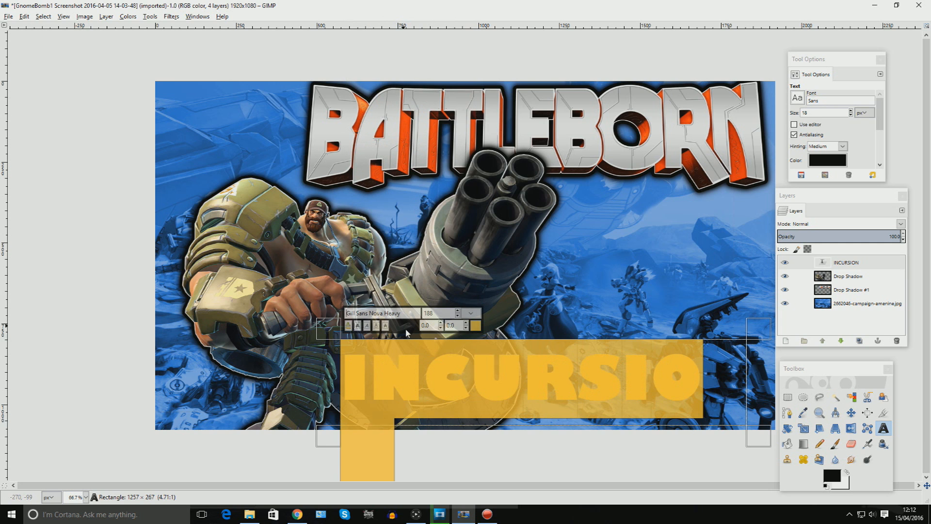
# Adjust the subtitle's font size to 183 px.
pyautogui.click(457, 315)
pyautogui.click(458, 316)
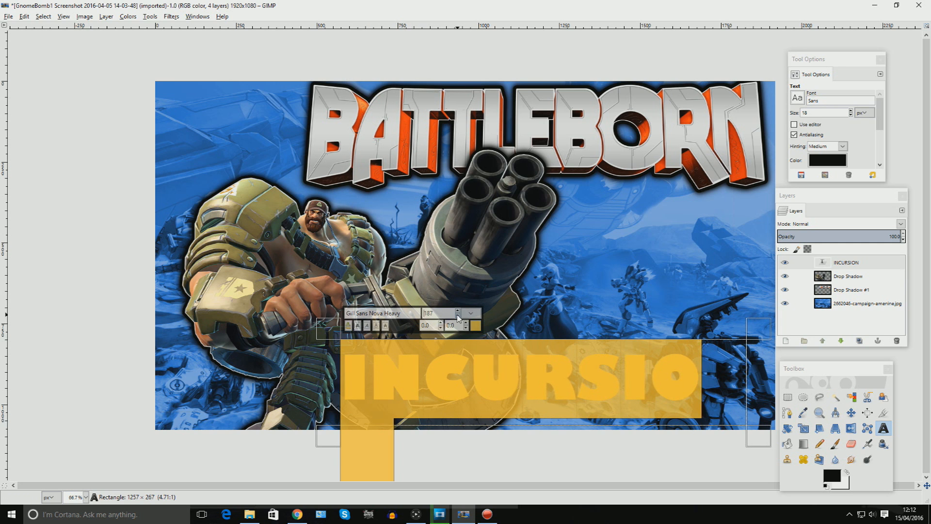
pyautogui.click(457, 316)
pyautogui.click(457, 315)
pyautogui.click(457, 315)
pyautogui.click(457, 311)
pyautogui.click(458, 316)
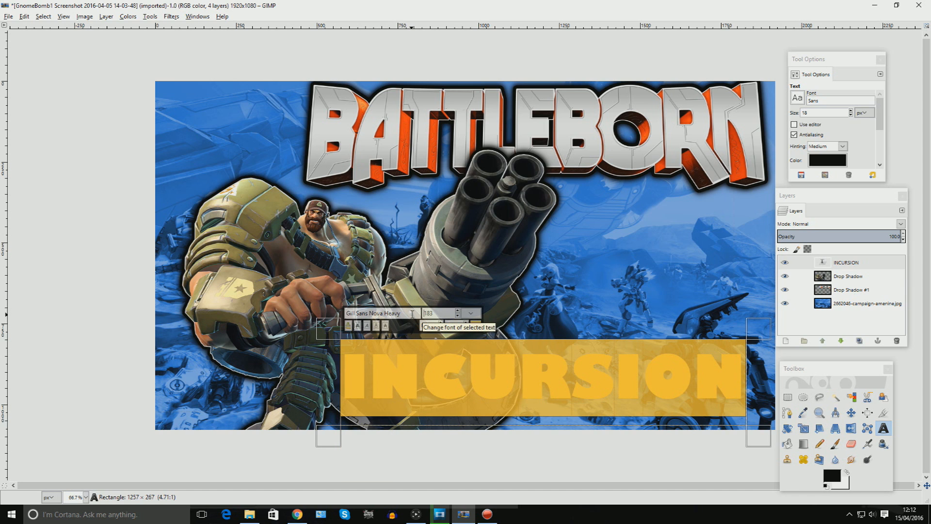
# Try Impact Condensed and browse other C fonts for the subtitle.
pyautogui.moveTo(413, 313); pyautogui.dragTo(321, 324)
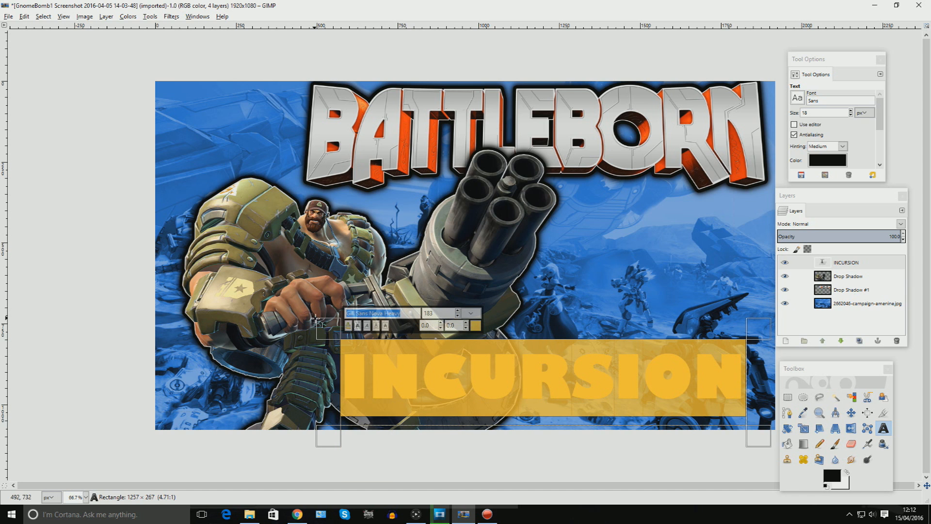
pyautogui.write('I')
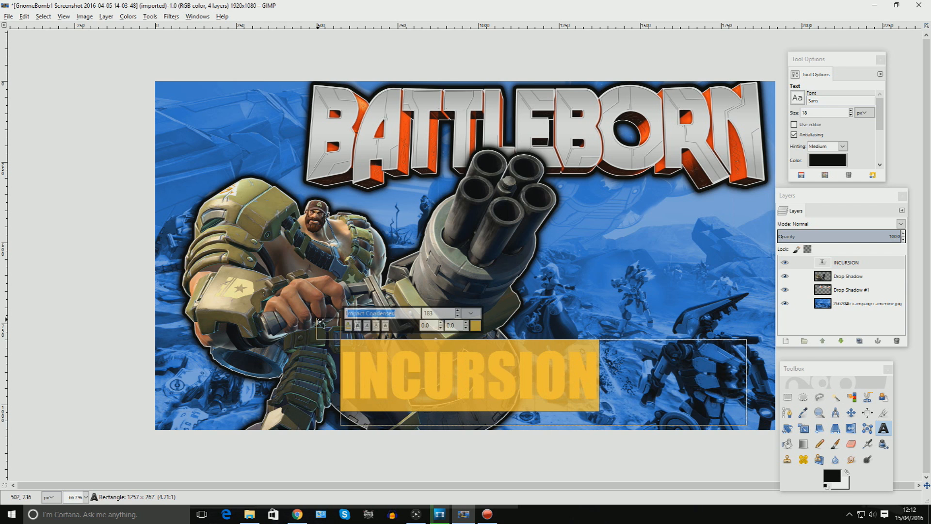
pyautogui.press('BackSpace')
pyautogui.write('C')
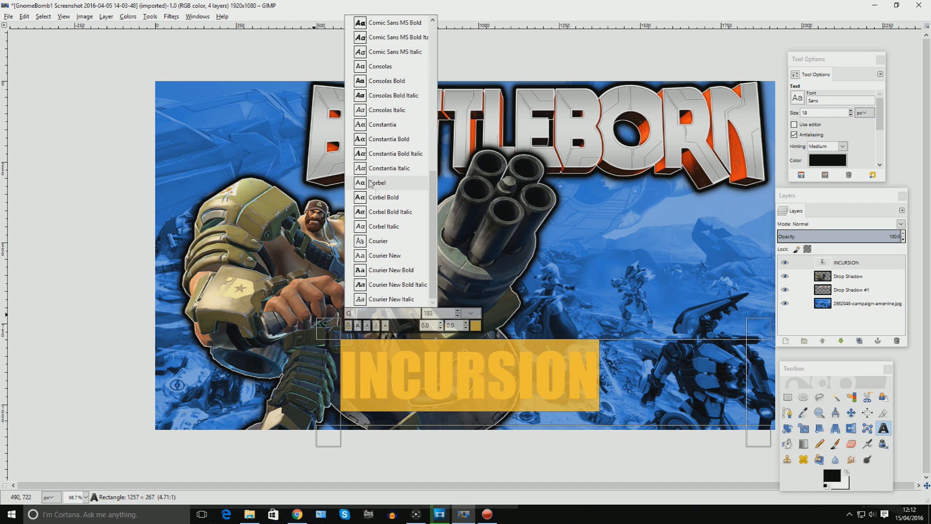
pyautogui.scroll(3, 380, 133)
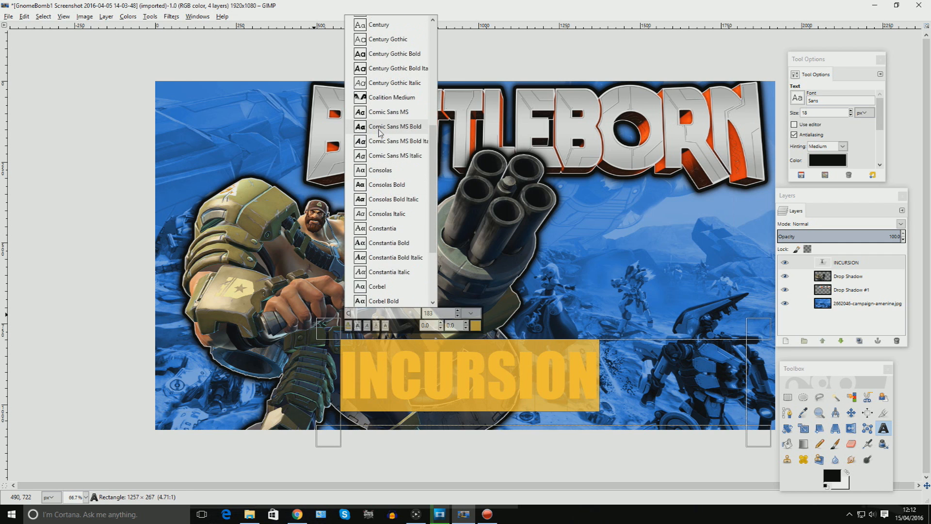
pyautogui.scroll(6, 380, 132)
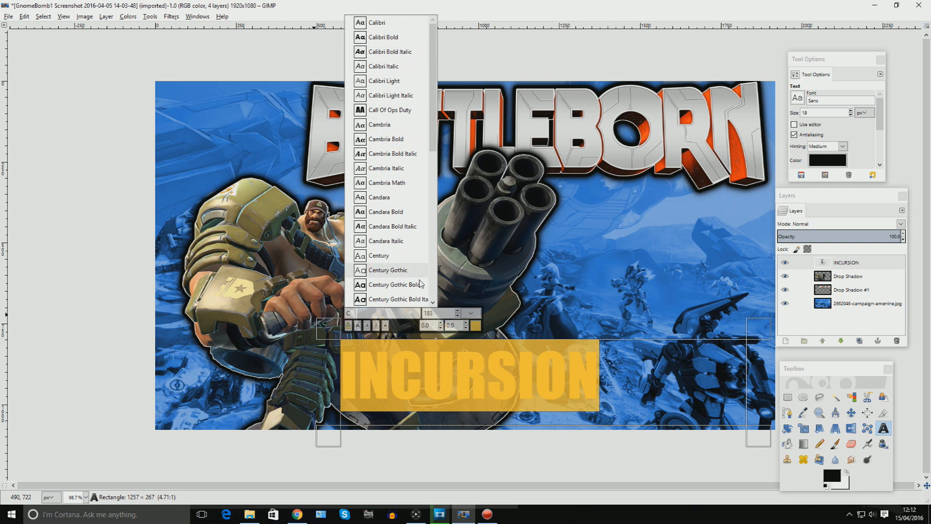
pyautogui.click(420, 281)
# Set the subtitle font to Gill Sans Nova Ultra-Bold Condensed.
pyautogui.write('G')
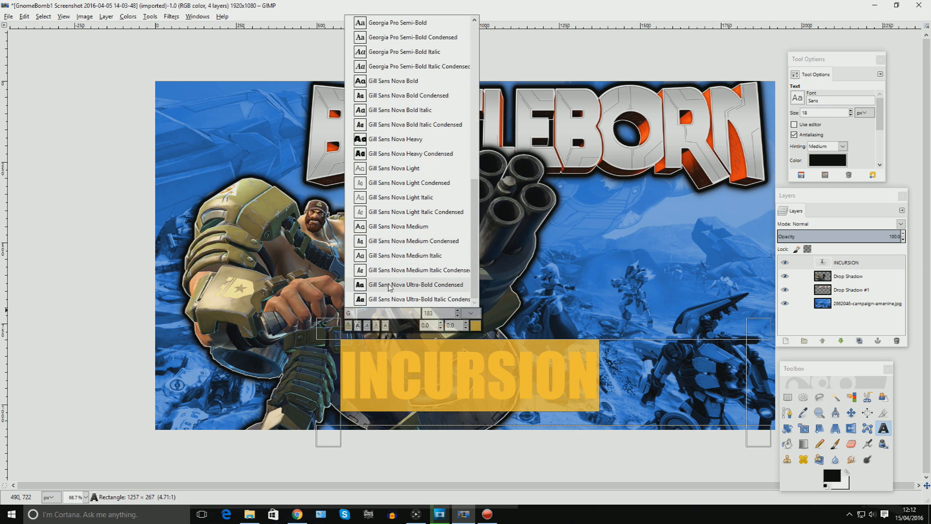
pyautogui.click(390, 284)
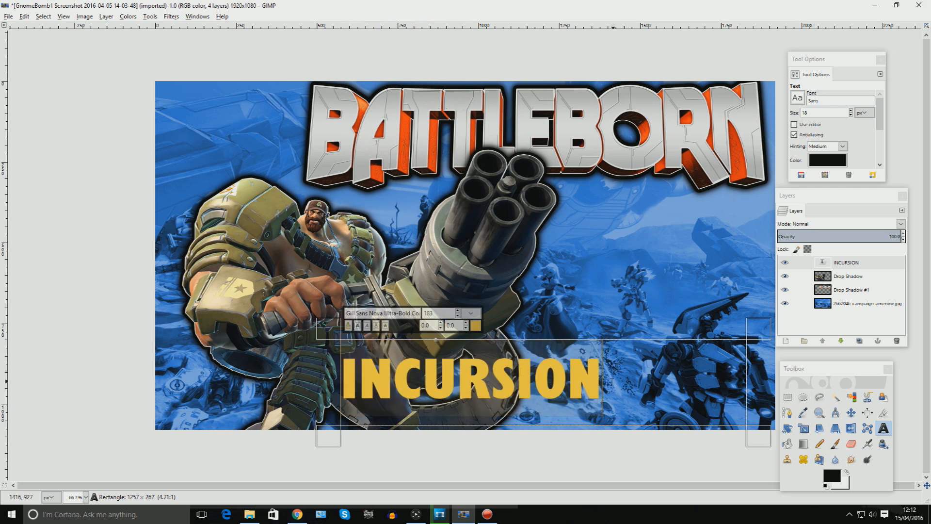
pyautogui.click(573, 381)
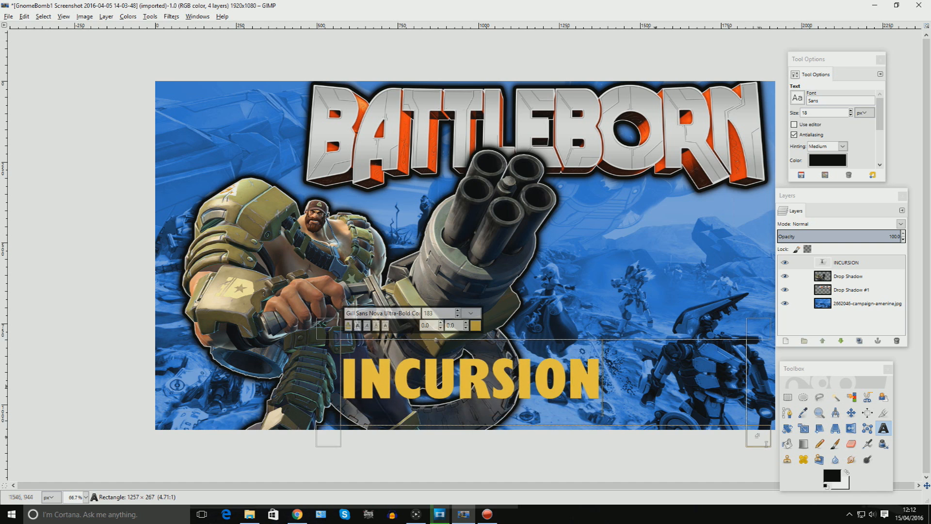
# Shrink the text box and scale the INCURSION layer to 1205 × 318 px.
pyautogui.moveTo(767, 447); pyautogui.dragTo(640, 431)
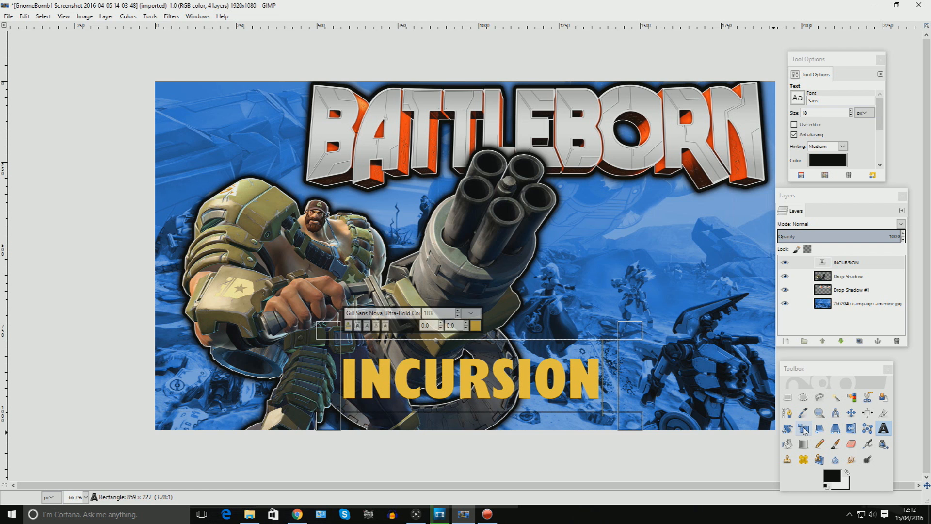
pyautogui.click(805, 430)
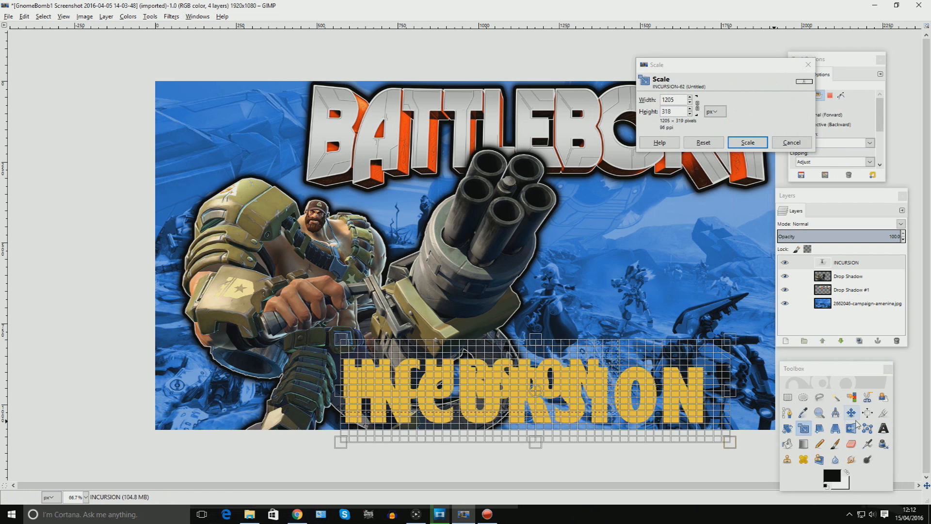
pyautogui.press('Return')
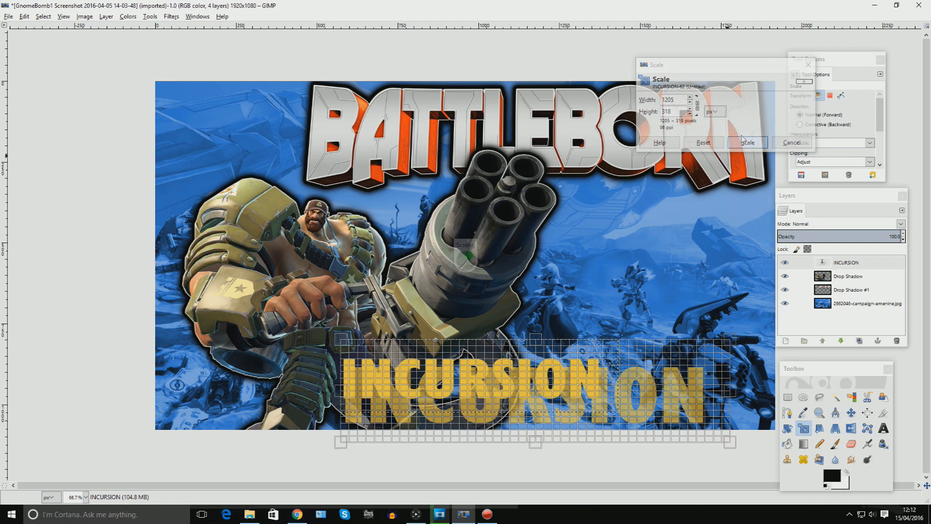
# Move the INCURSION text into the lower right corner of the thumbnail.
pyautogui.click(852, 412)
pyautogui.moveTo(599, 402); pyautogui.dragTo(645, 388)
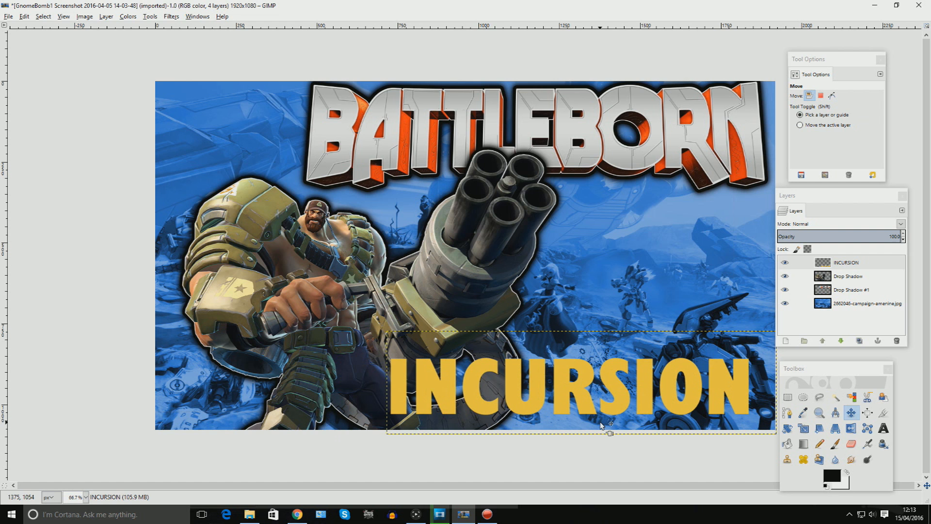
# Isolate the INCURSION layer, select its letter I, and set the foreground colour to yellow f1ce08.
pyautogui.keyDown('shift'); pyautogui.click(784, 263); pyautogui.keyUp('shift')
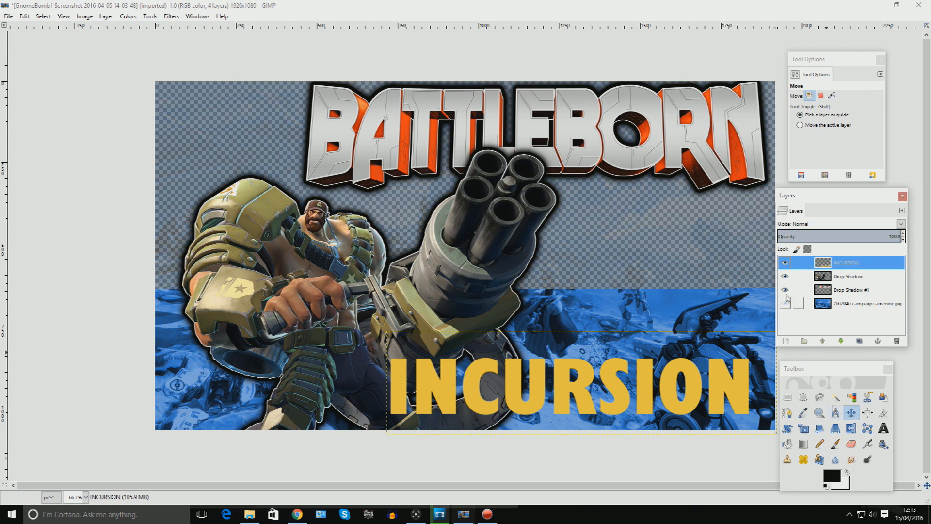
pyautogui.click(835, 397)
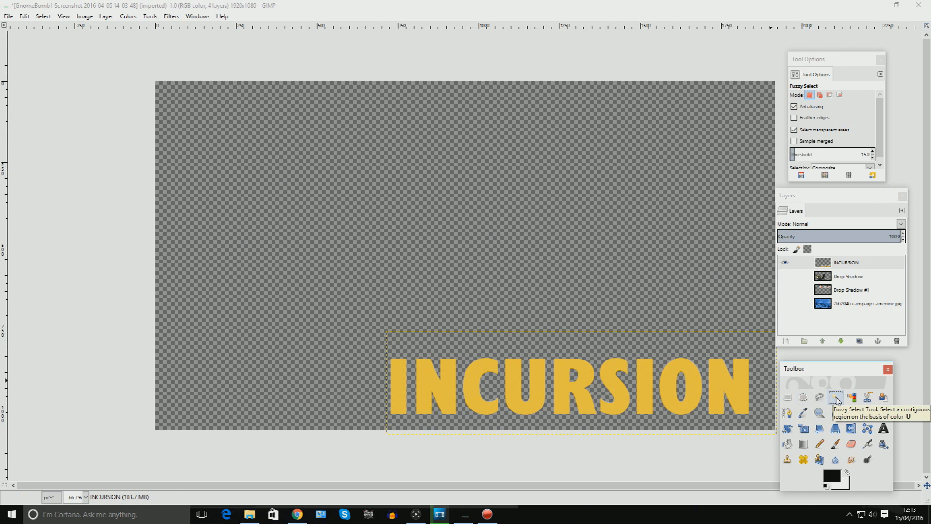
pyautogui.click(393, 397)
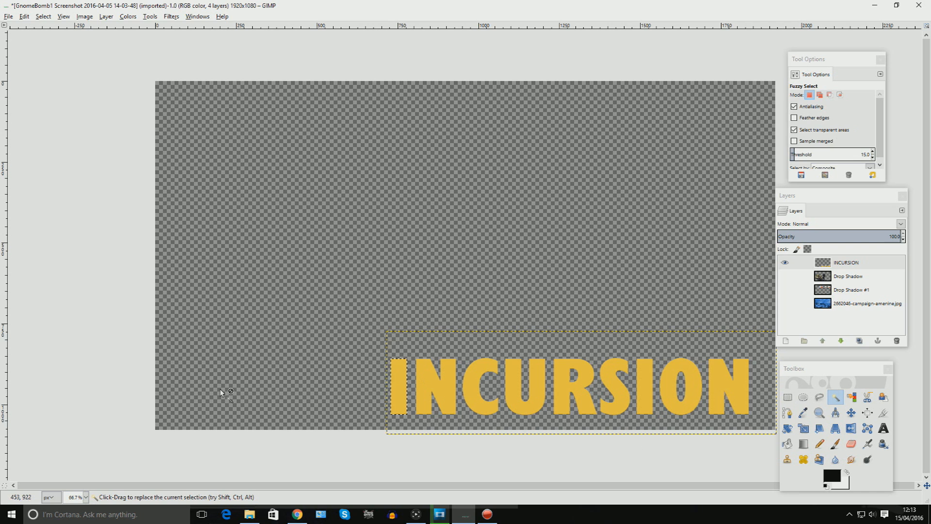
pyautogui.click(804, 444)
pyautogui.click(831, 476)
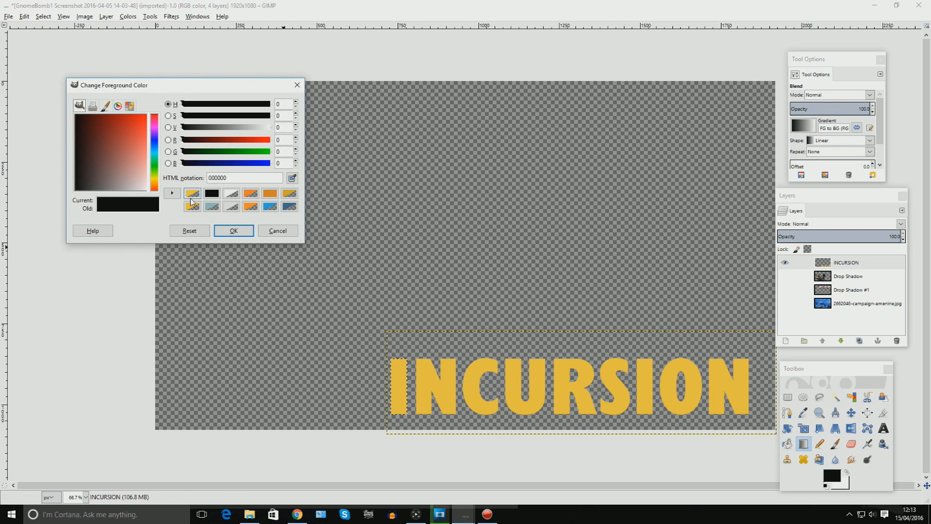
pyautogui.click(192, 207)
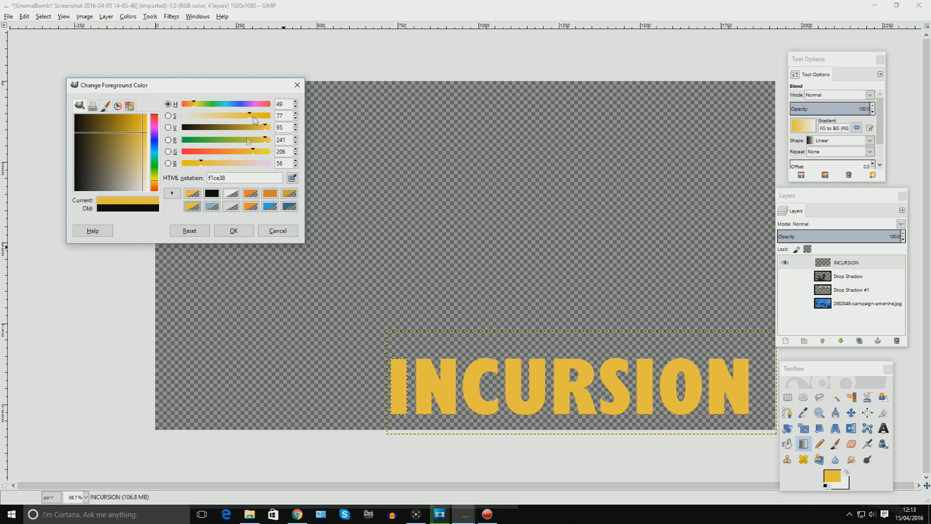
pyautogui.moveTo(223, 162); pyautogui.dragTo(185, 164)
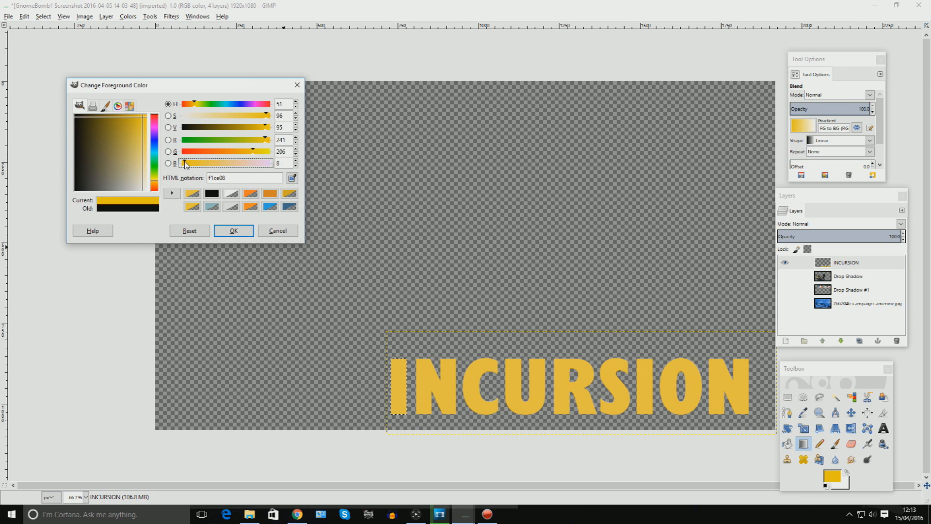
pyautogui.click(233, 228)
# Set the background colour to an orange-red around ff190b.
pyautogui.click(844, 481)
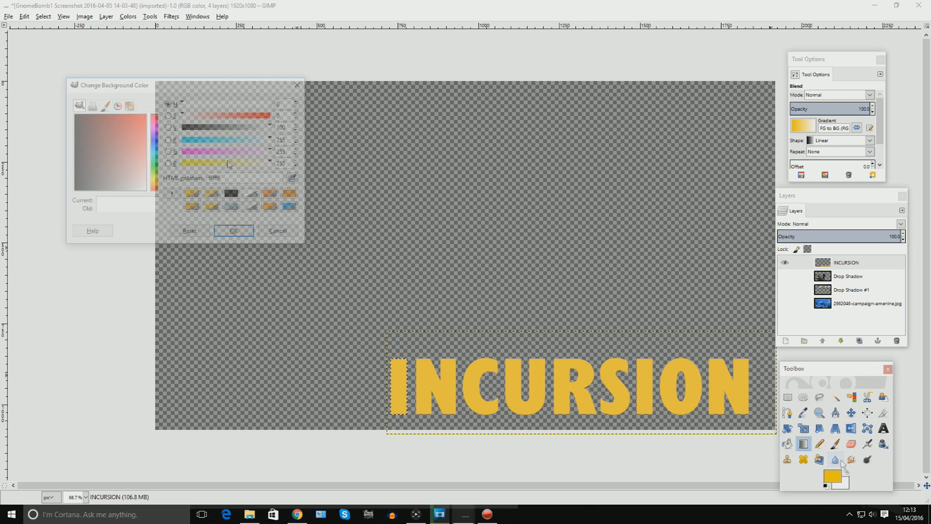
pyautogui.click(267, 117)
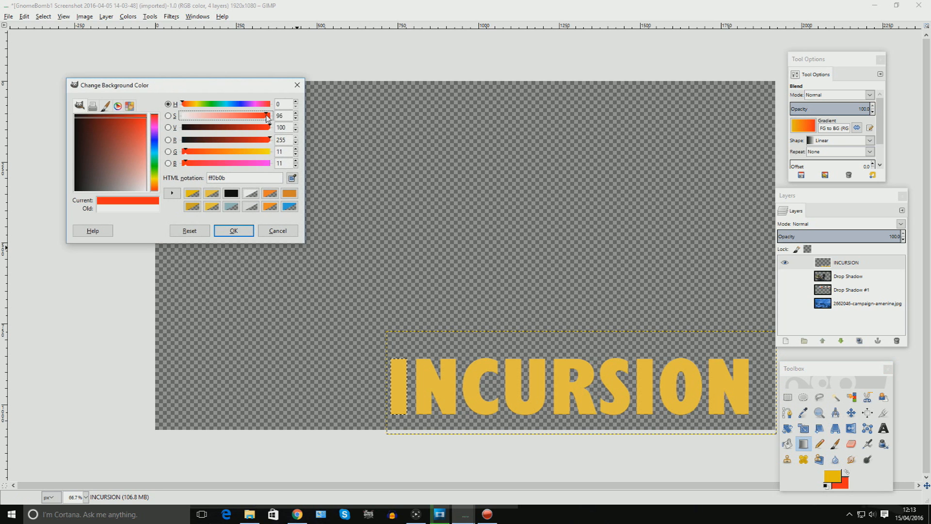
pyautogui.click(191, 153)
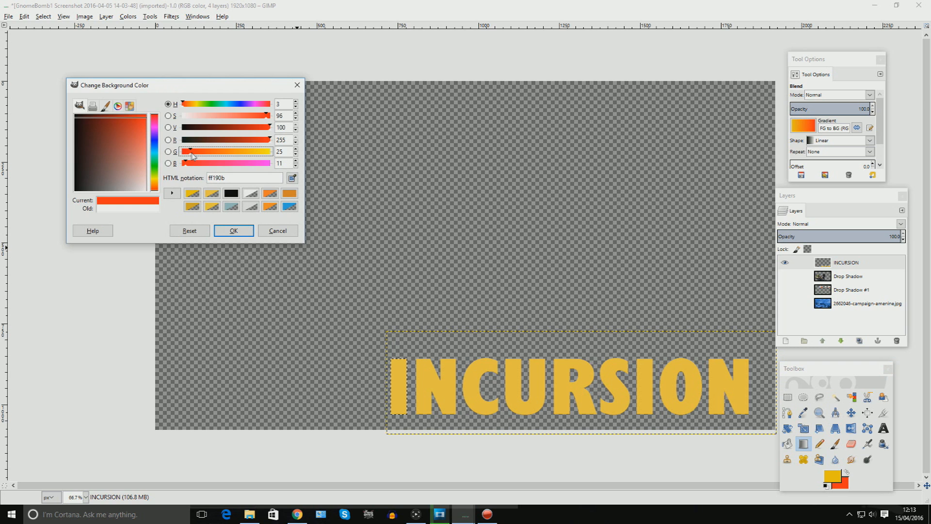
pyautogui.moveTo(193, 154); pyautogui.dragTo(199, 154)
pyautogui.click(233, 230)
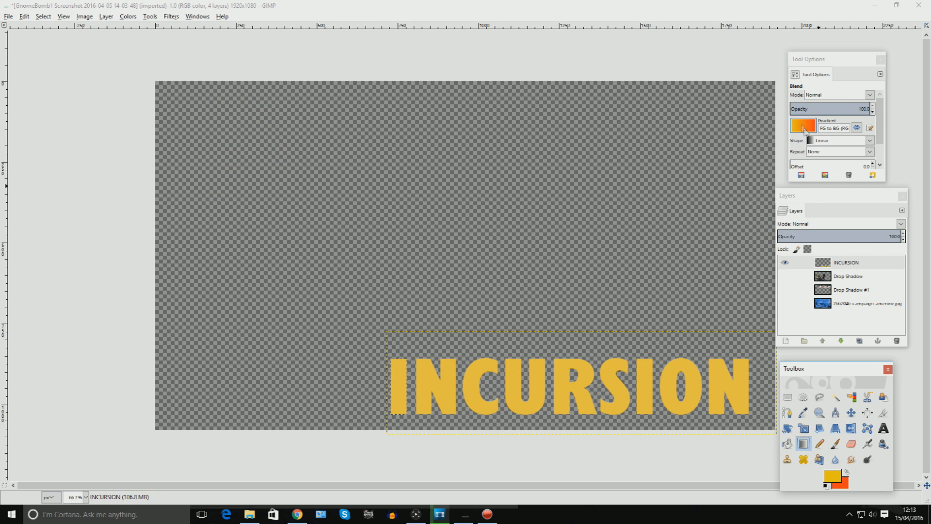
pyautogui.click(868, 140)
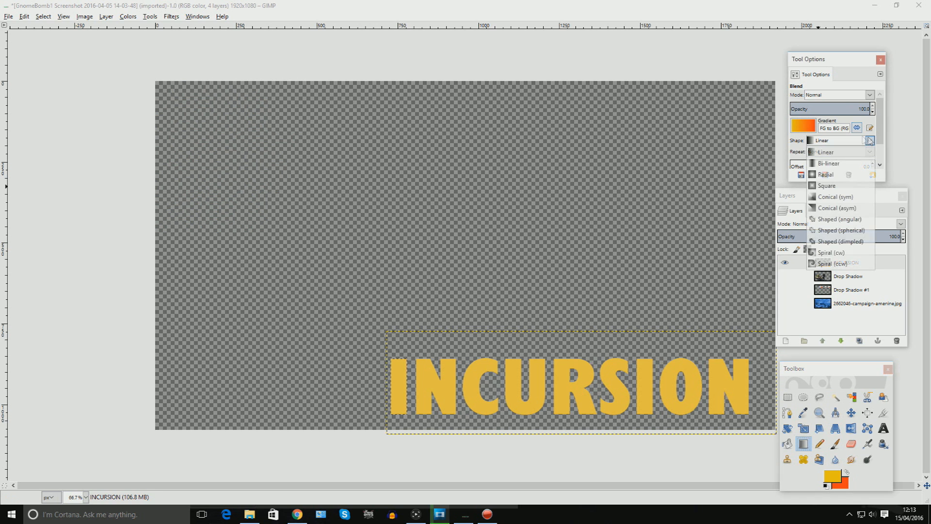
pyautogui.click(837, 165)
pyautogui.click(868, 141)
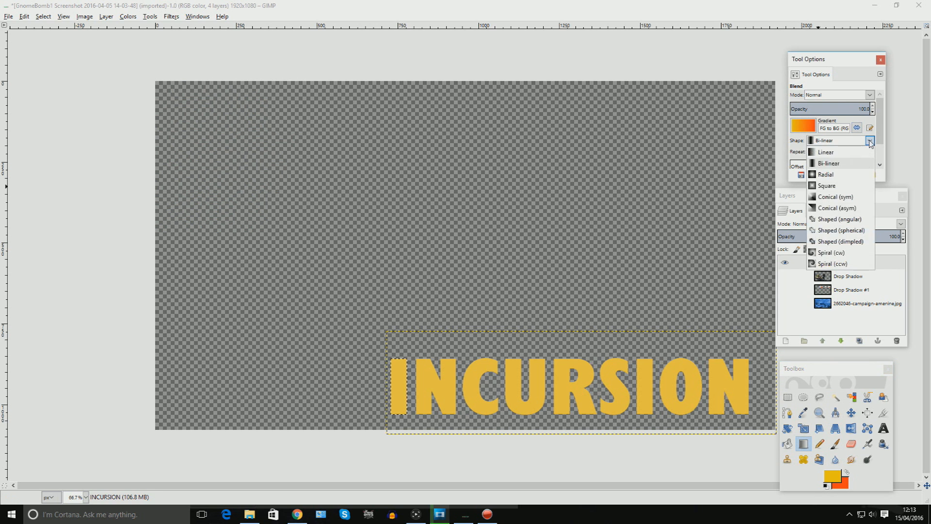
pyautogui.click(836, 154)
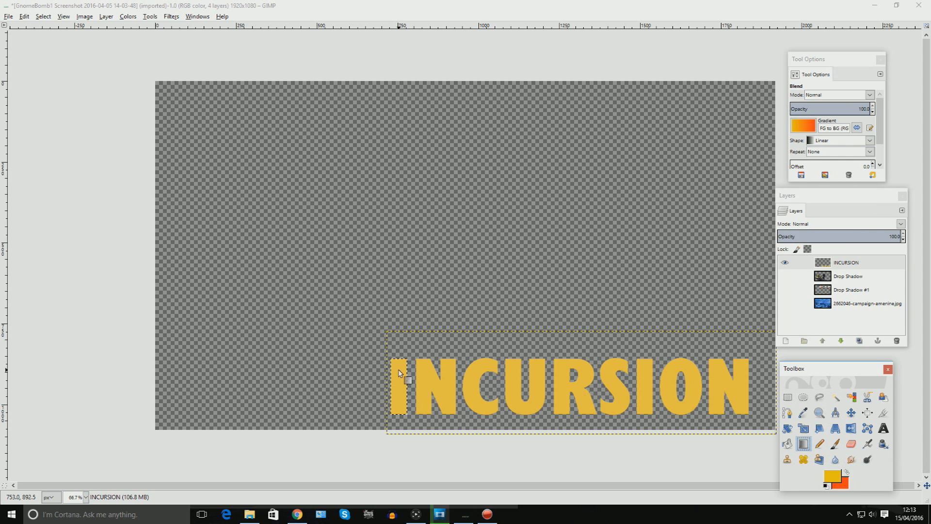
# Fill the letters I and N with a top-to-bottom yellow-to-orange linear gradient.
pyautogui.moveTo(399, 368); pyautogui.dragTo(397, 421)
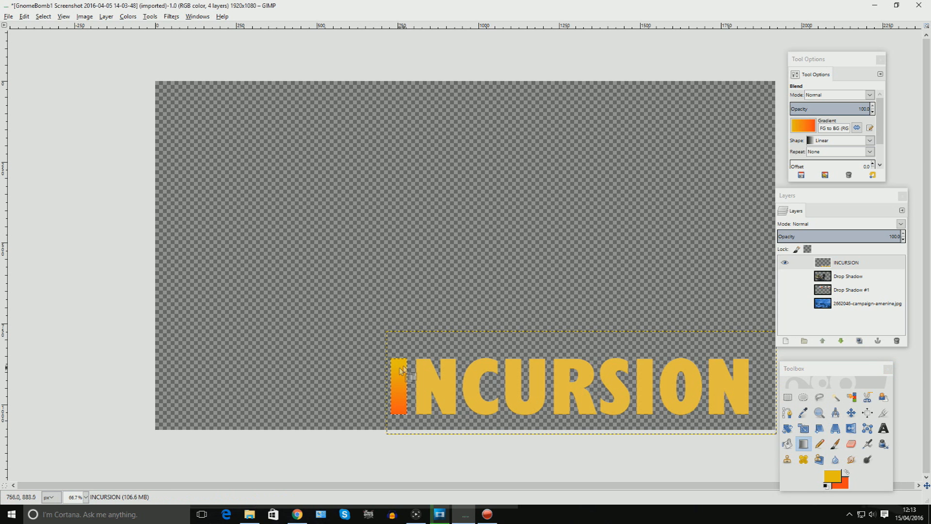
pyautogui.moveTo(399, 368); pyautogui.dragTo(398, 417)
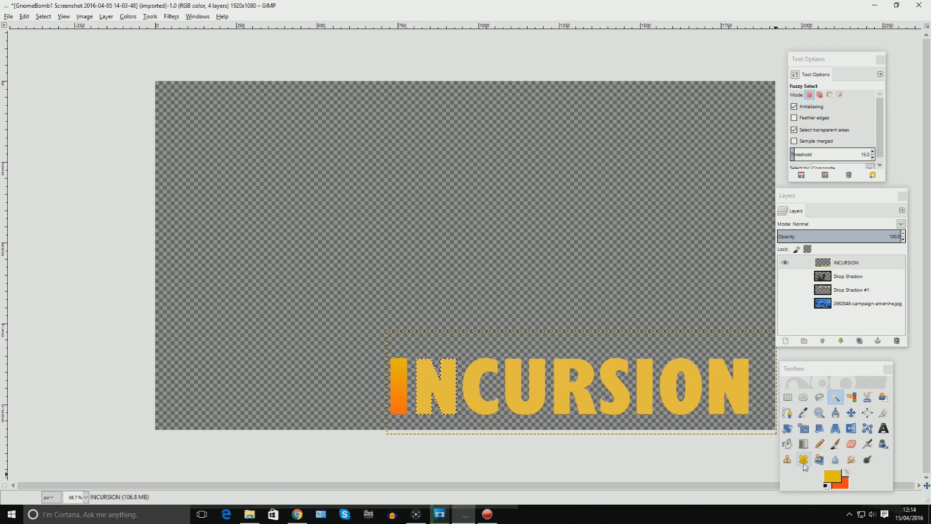
pyautogui.click(804, 443)
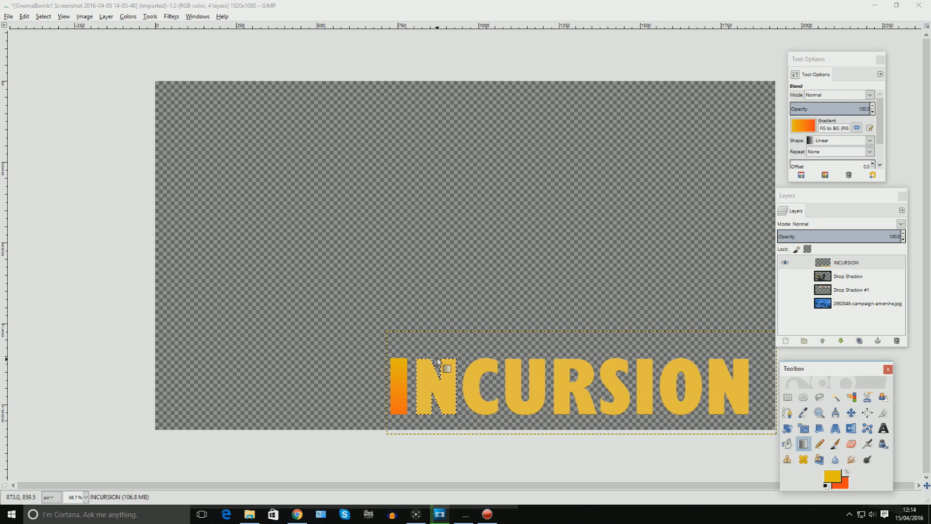
pyautogui.moveTo(438, 362); pyautogui.dragTo(439, 450)
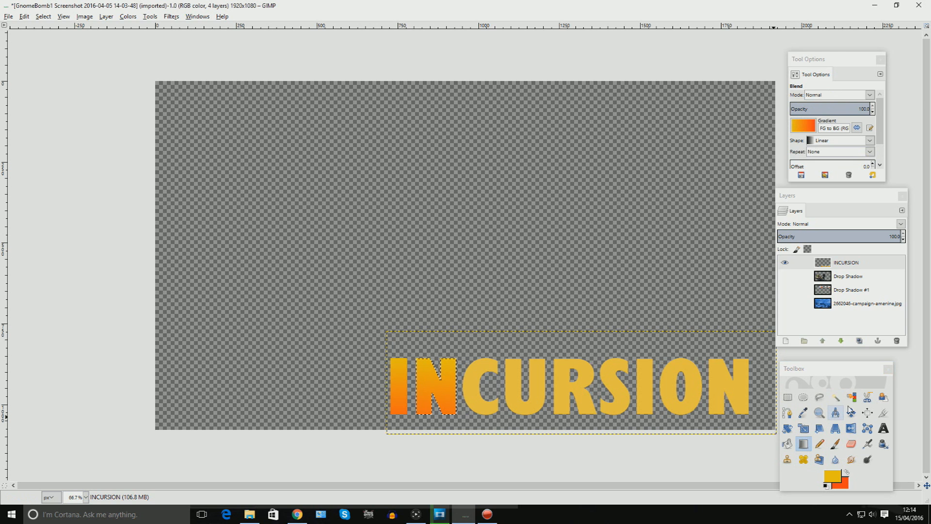
# Select the letters C and U in turn and fill each with the same vertical gradient.
pyautogui.click(835, 397)
pyautogui.click(476, 394)
pyautogui.click(800, 444)
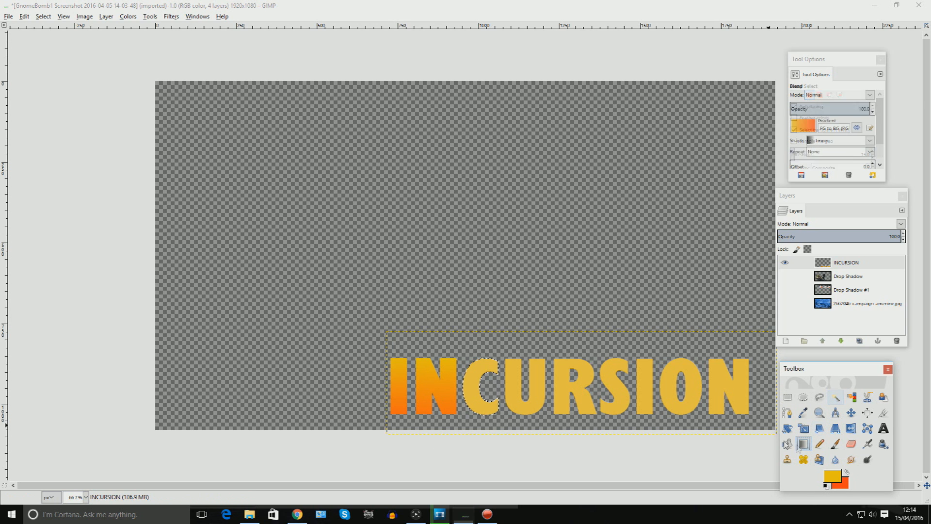
pyautogui.moveTo(475, 361); pyautogui.dragTo(481, 435)
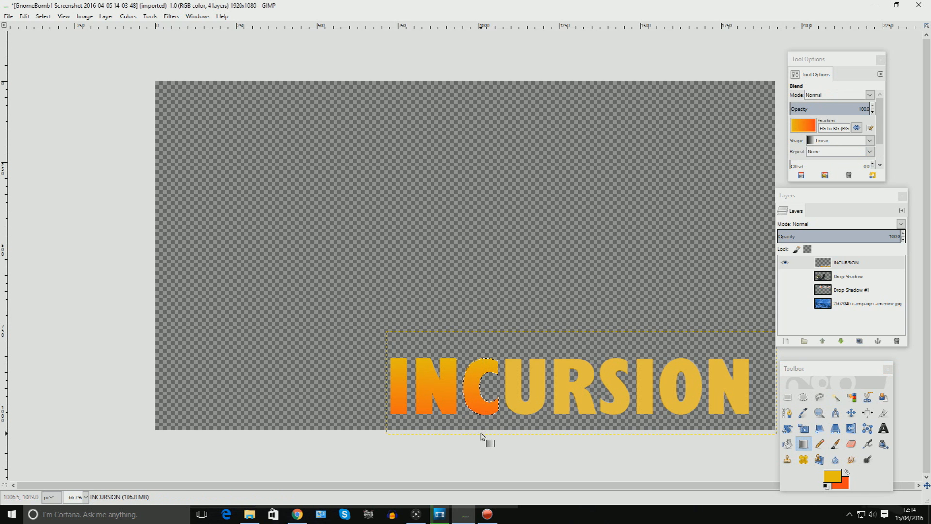
pyautogui.click(836, 397)
pyautogui.click(515, 388)
pyautogui.click(803, 444)
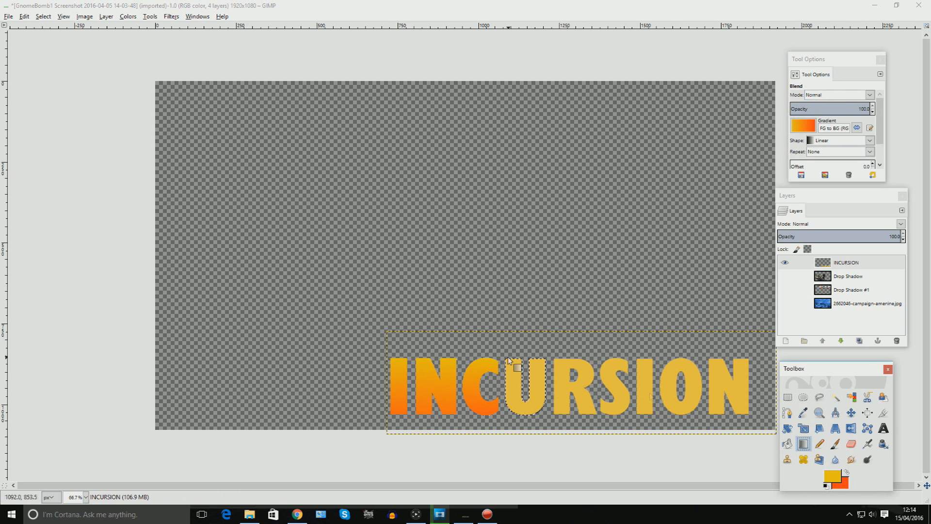
pyautogui.moveTo(509, 361); pyautogui.dragTo(527, 436)
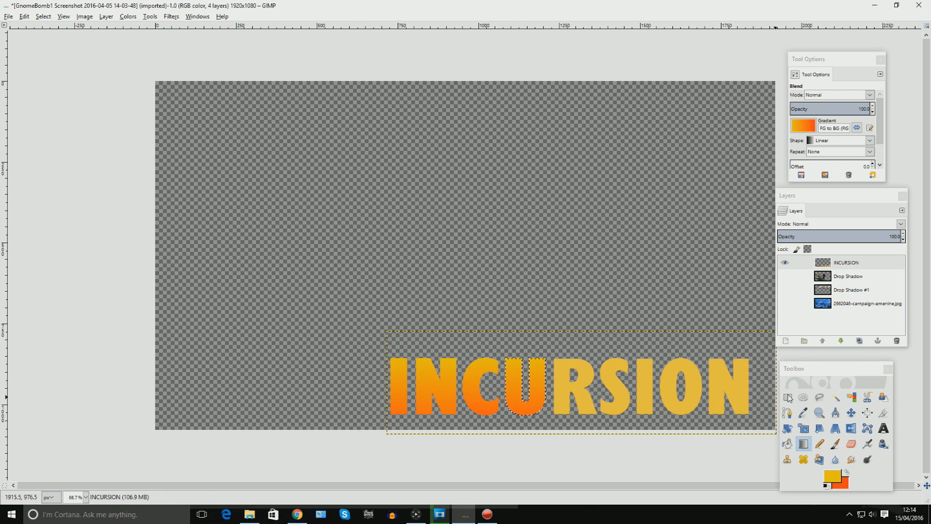
# Select the letters R and S in turn and fill each with the vertical gradient.
pyautogui.click(835, 397)
pyautogui.click(563, 388)
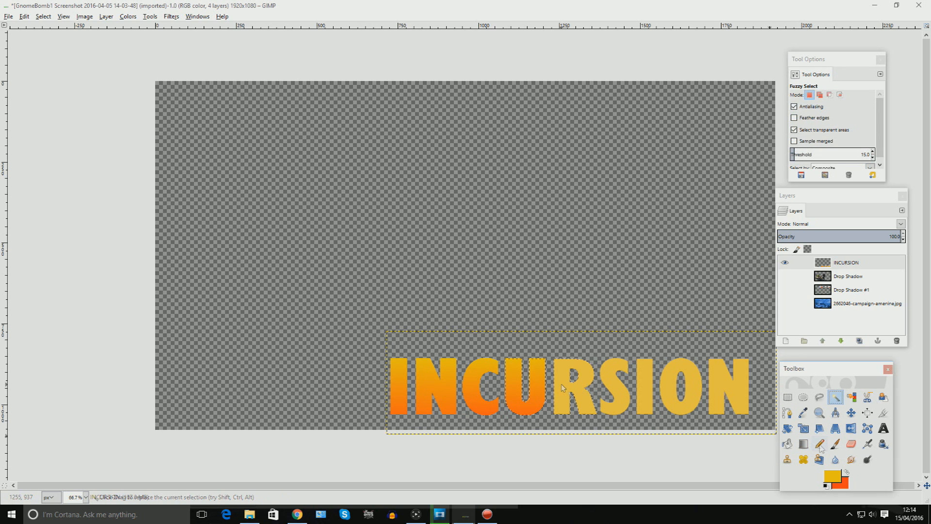
pyautogui.click(803, 444)
pyautogui.moveTo(567, 360); pyautogui.dragTo(573, 439)
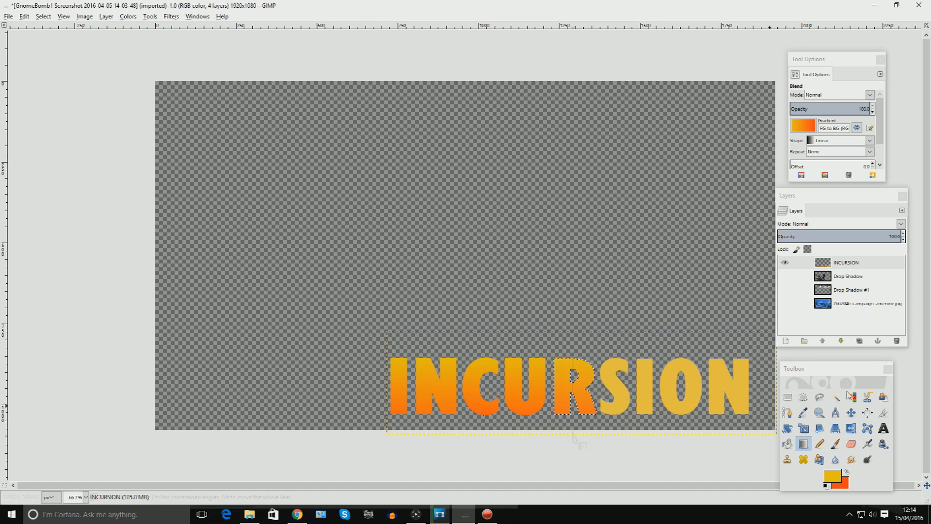
pyautogui.click(835, 397)
pyautogui.click(615, 388)
pyautogui.click(803, 444)
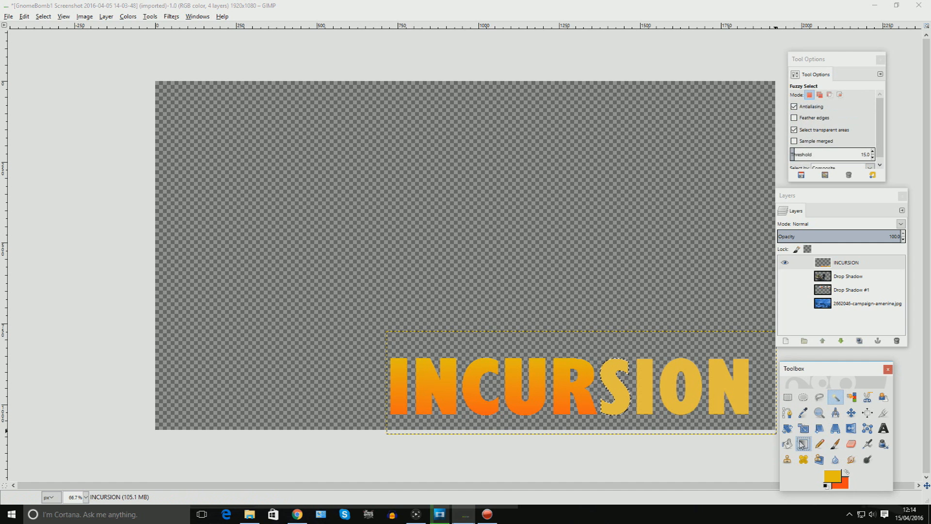
pyautogui.moveTo(615, 360); pyautogui.dragTo(622, 444)
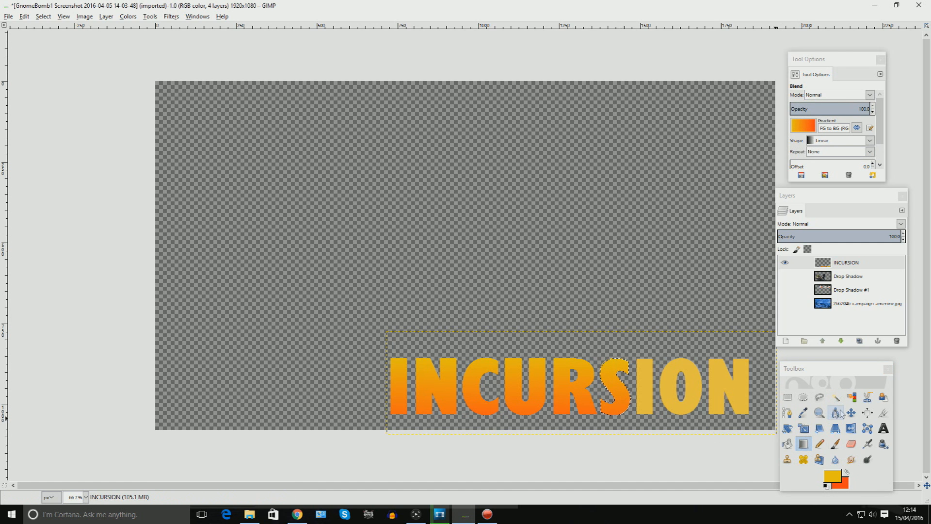
# Select the second letter I and fill it with the top-to-bottom gradient.
pyautogui.click(836, 397)
pyautogui.click(645, 388)
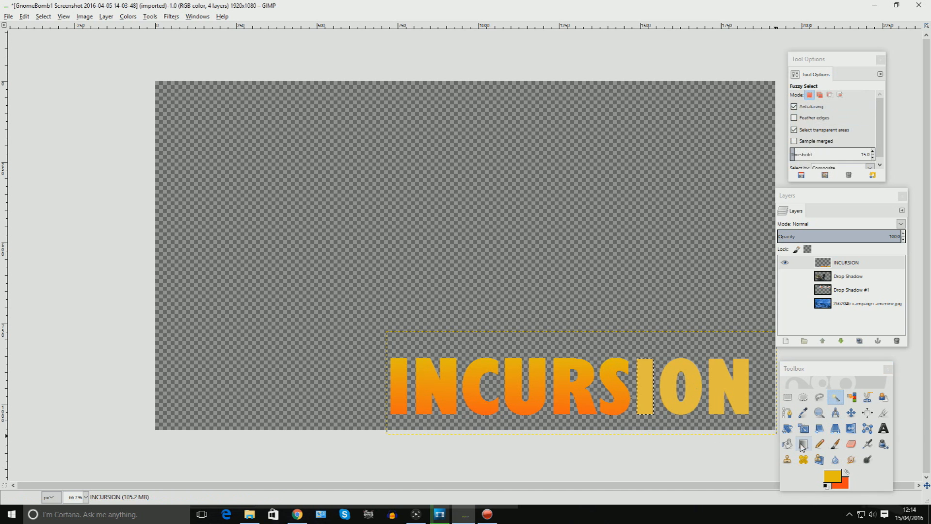
pyautogui.click(803, 444)
pyautogui.moveTo(645, 360); pyautogui.dragTo(647, 442)
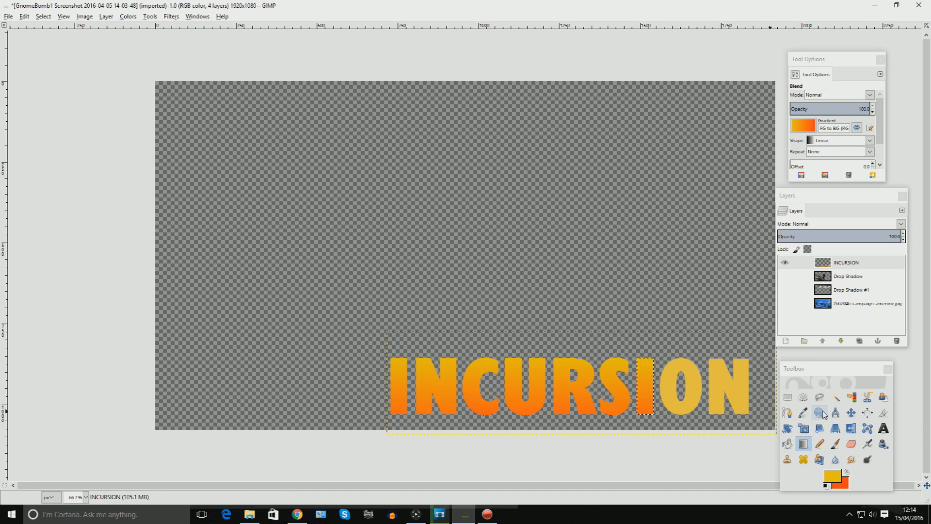
pyautogui.click(836, 397)
pyautogui.click(804, 428)
pyautogui.click(803, 443)
# Select the letters O and final N in turn and fill each with the vertical gradient.
pyautogui.click(835, 397)
pyautogui.click(672, 382)
pyautogui.click(803, 443)
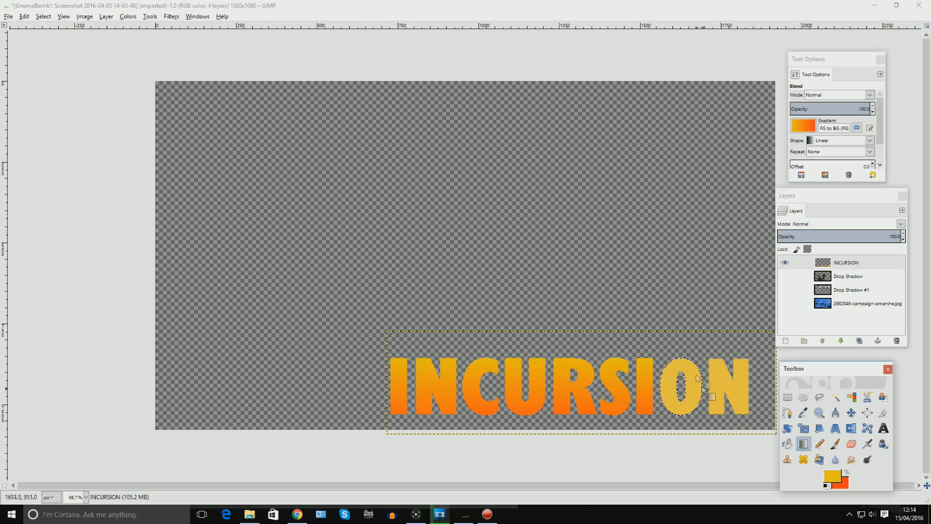
pyautogui.moveTo(696, 375); pyautogui.dragTo(699, 412)
pyautogui.moveTo(659, 361); pyautogui.dragTo(698, 405)
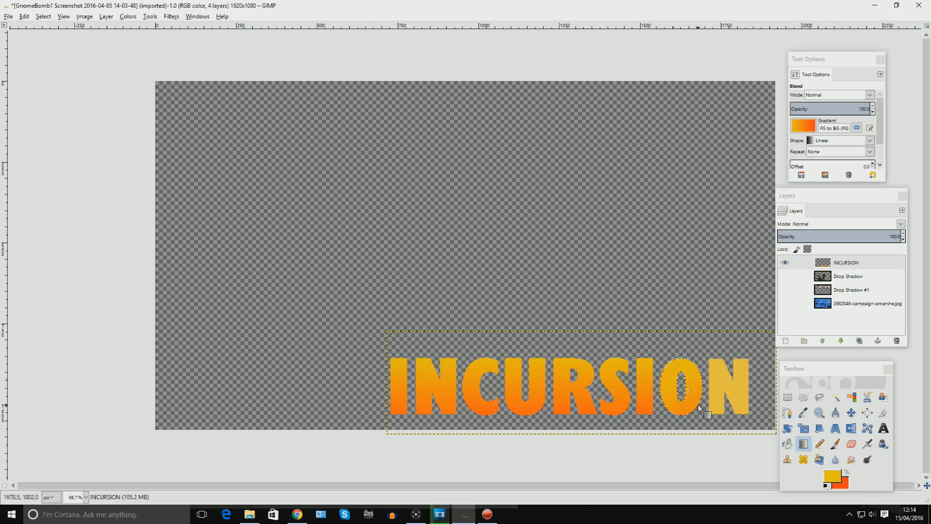
pyautogui.moveTo(686, 370); pyautogui.dragTo(690, 460)
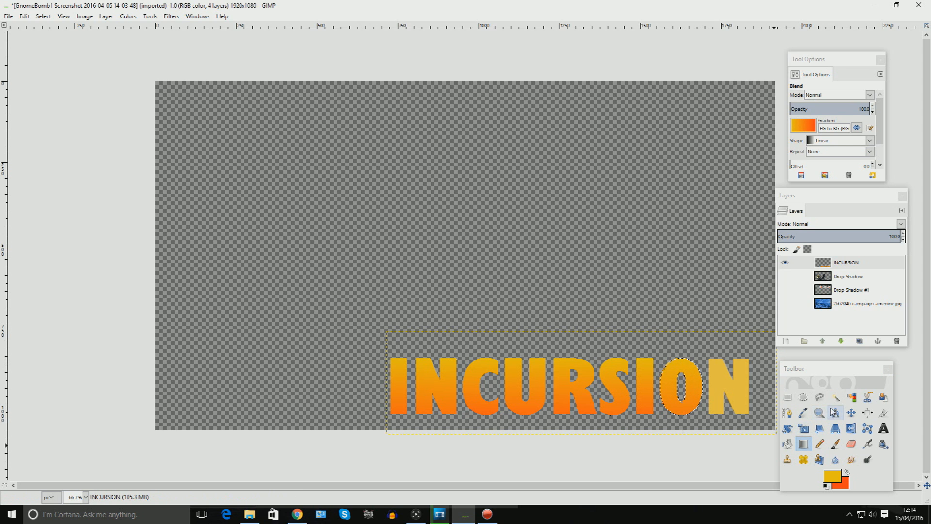
pyautogui.click(835, 397)
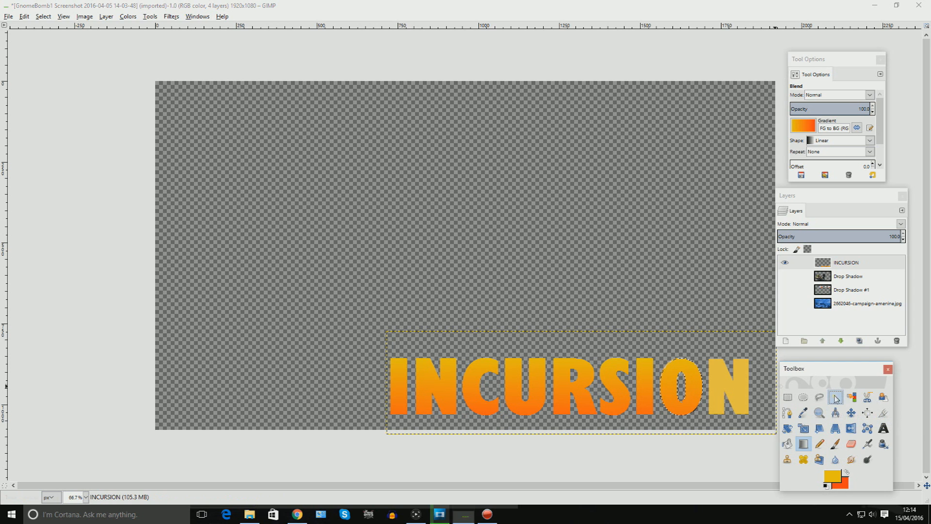
pyautogui.click(741, 391)
pyautogui.click(803, 444)
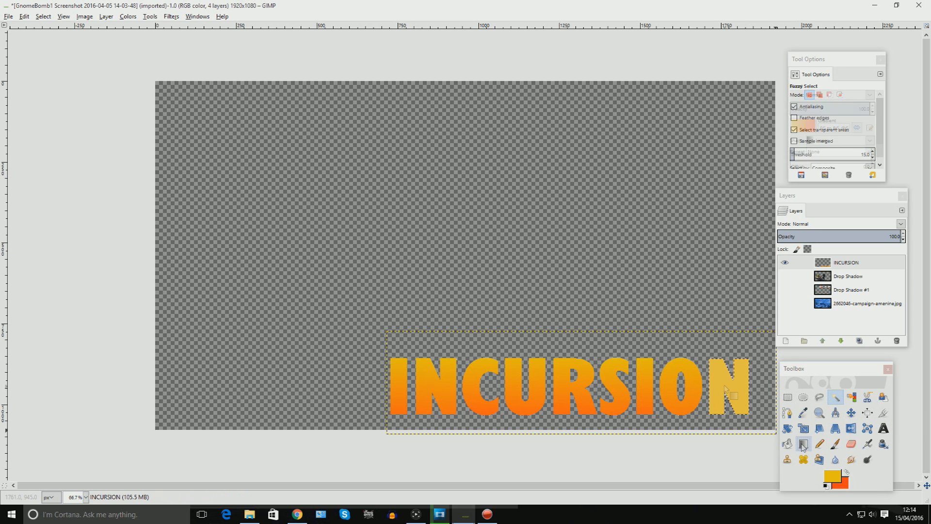
pyautogui.moveTo(731, 364); pyautogui.dragTo(727, 413)
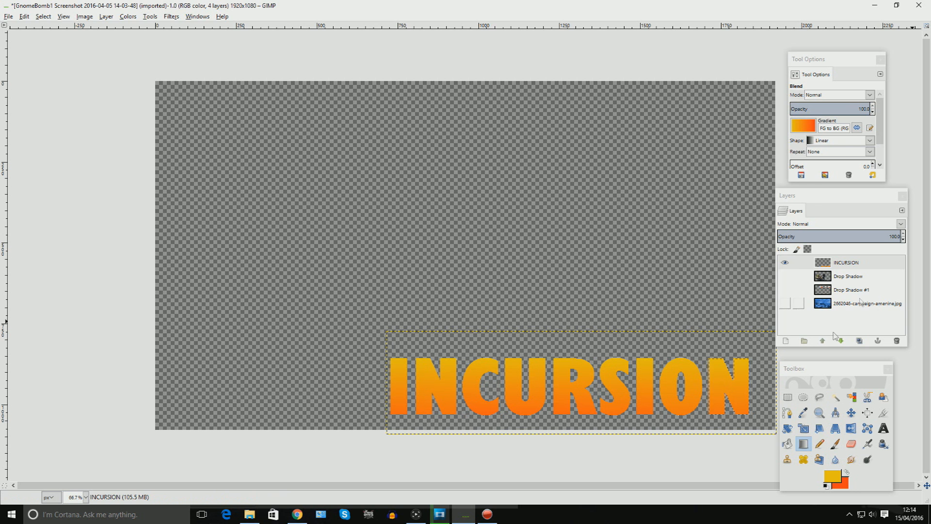
# Toggle the other layers' visibility to preview the gradient subtitle against the thumbnail.
pyautogui.click(785, 303)
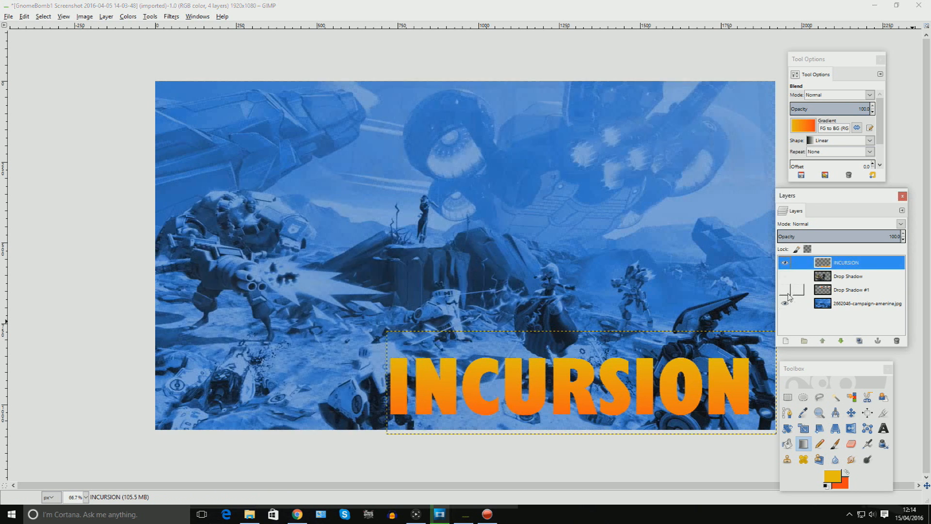
pyautogui.click(785, 289)
pyautogui.click(785, 276)
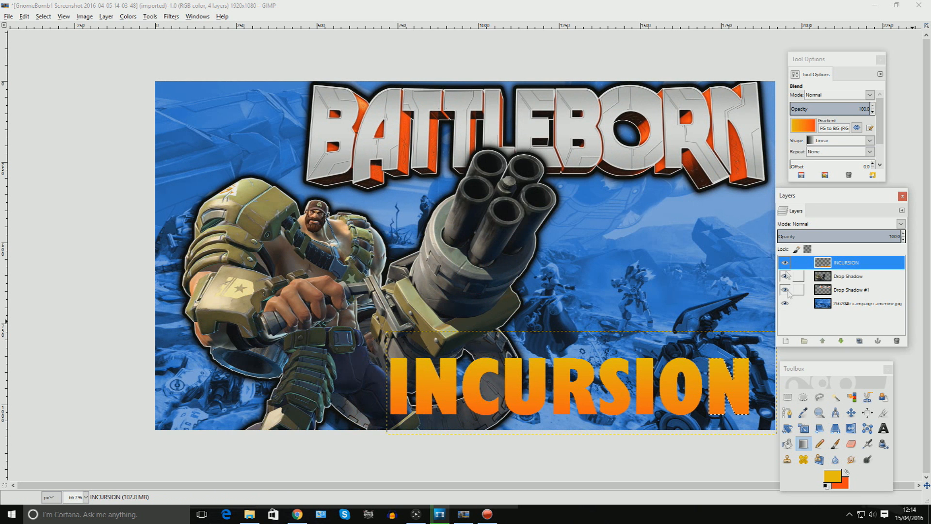
pyautogui.keyDown('shift'); pyautogui.click(784, 262); pyautogui.keyUp('shift')
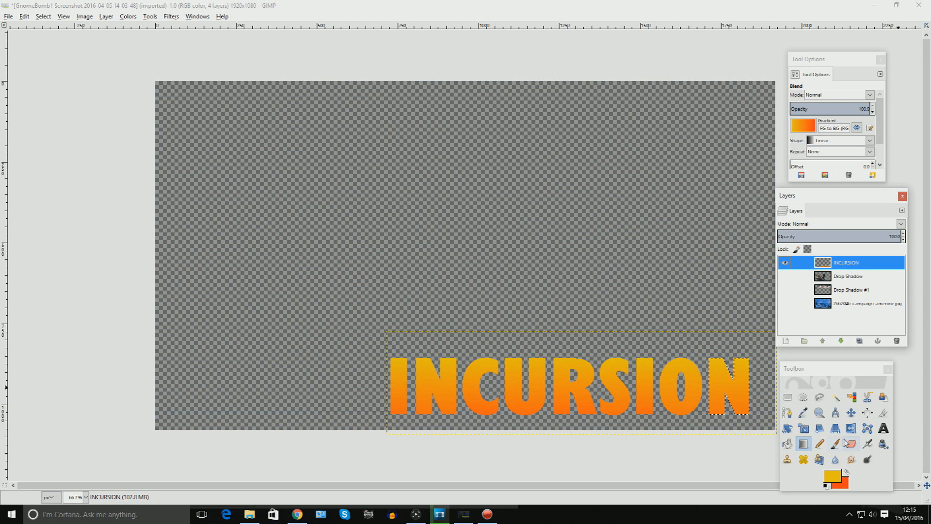
# Load the INCURSION text layer's alpha channel as a selection around the letters.
pyautogui.click(836, 397)
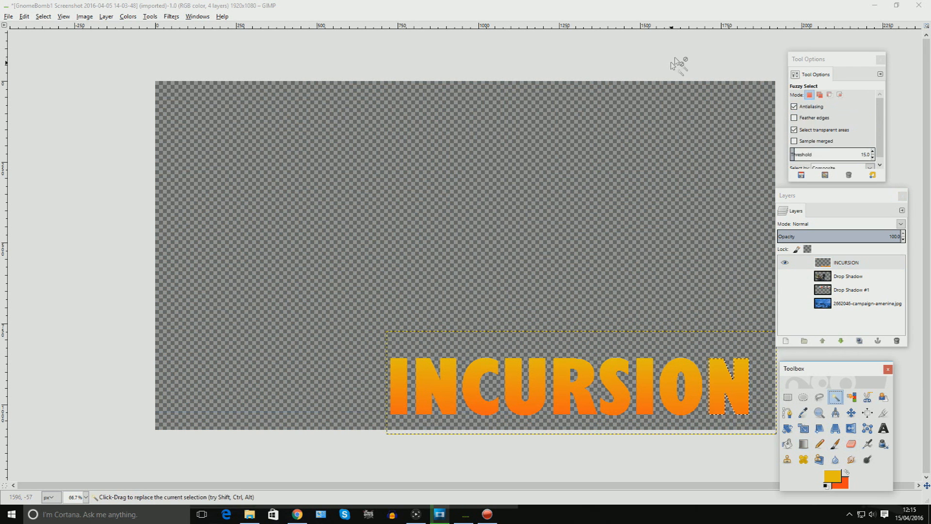
pyautogui.click(578, 67)
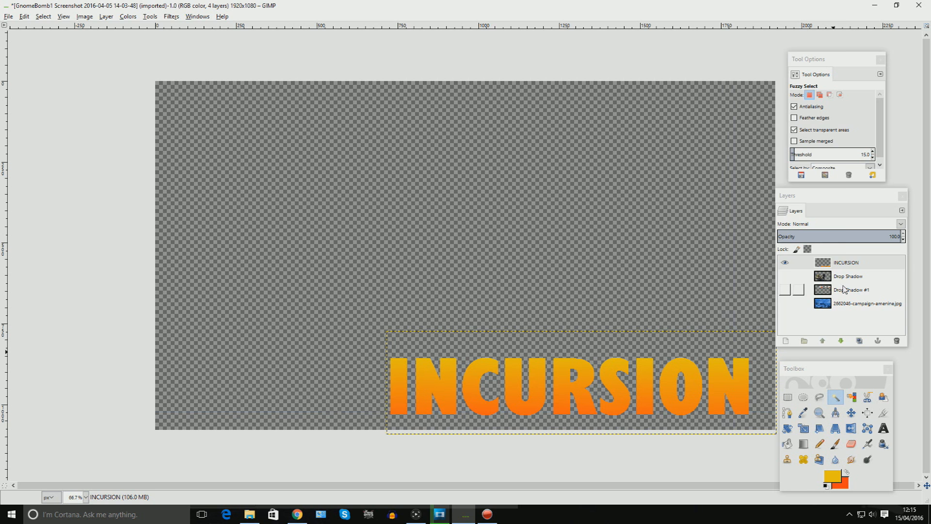
pyautogui.rightClick(845, 268)
pyautogui.click(834, 228)
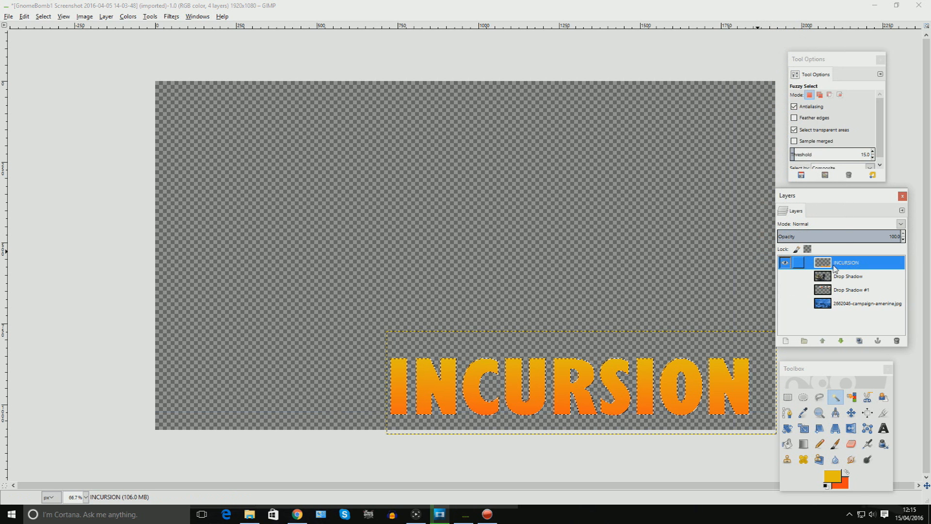
# Add a new transparent layer above the INCURSION layer.
pyautogui.rightClick(835, 268)
pyautogui.click(866, 21)
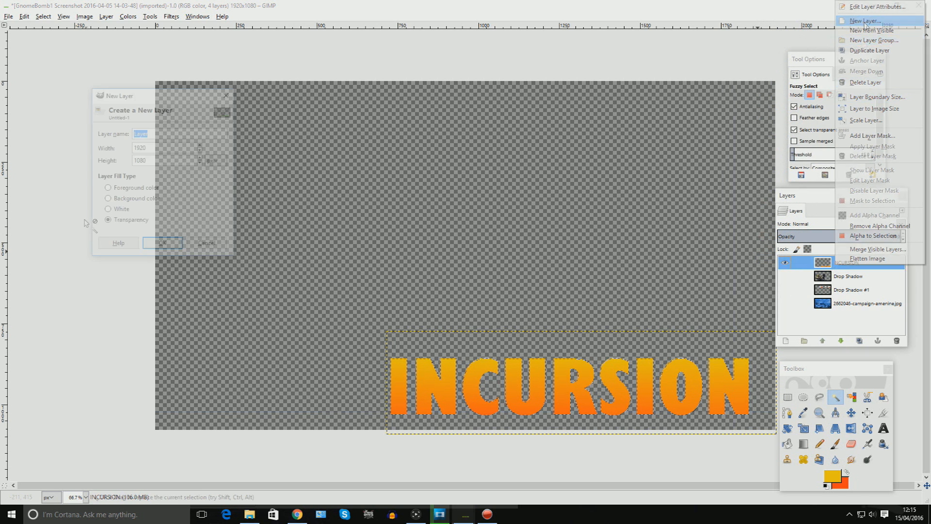
pyautogui.click(163, 243)
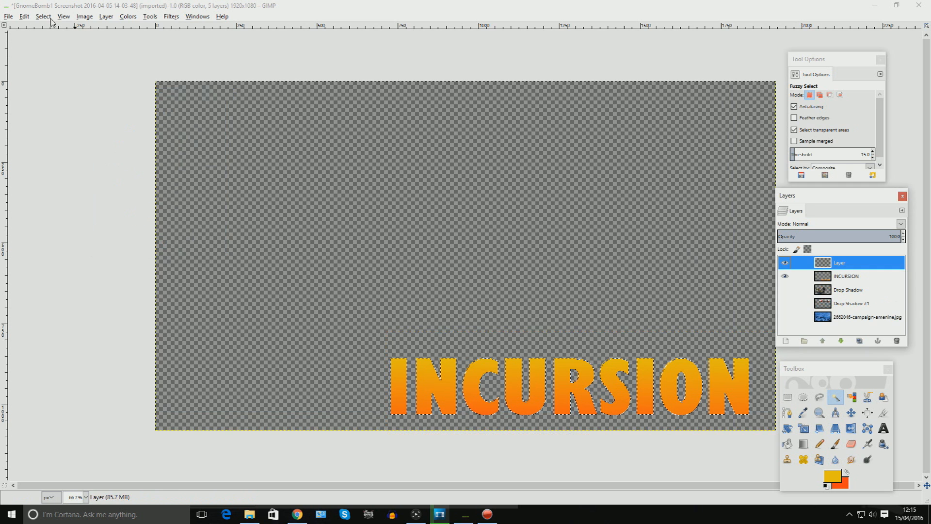
# Grow the letter selection by 1 px.
pyautogui.click(43, 17)
pyautogui.click(62, 141)
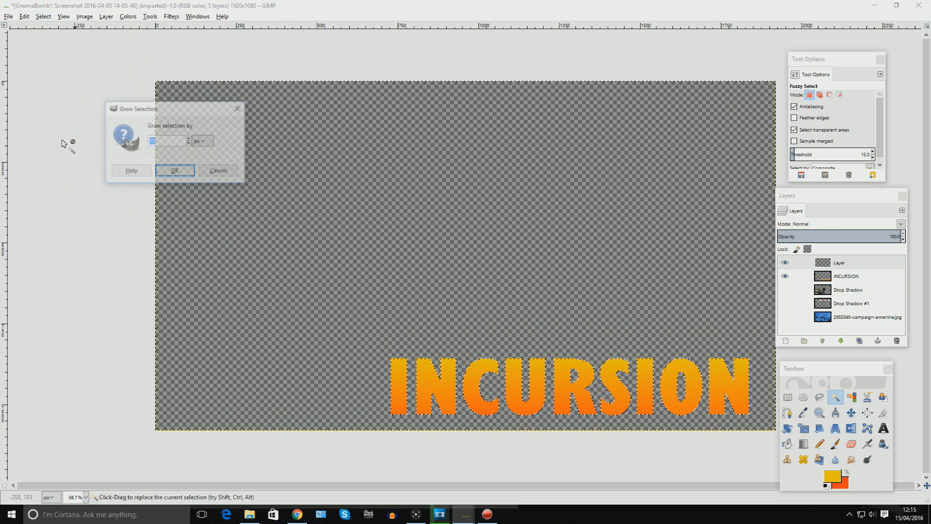
pyautogui.write('1')
pyautogui.press('Return')
# Bucket-fill the grown selection with near-white fdfdfd on the new layer and move that layer below INCURSION.
pyautogui.click(786, 447)
pyautogui.click(832, 476)
pyautogui.click(270, 194)
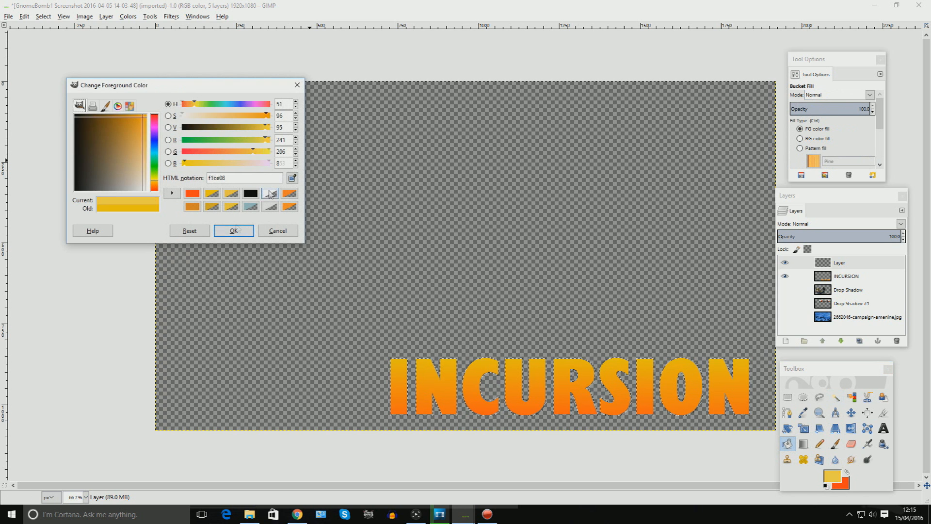
pyautogui.click(236, 229)
pyautogui.click(481, 369)
pyautogui.click(841, 341)
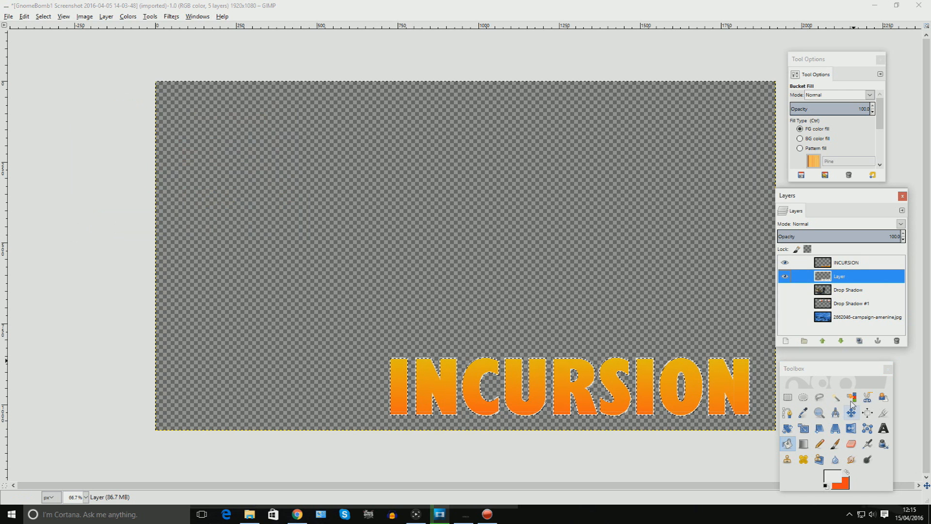
# Merge the visible text and white outline layers, clipped to image.
pyautogui.click(835, 396)
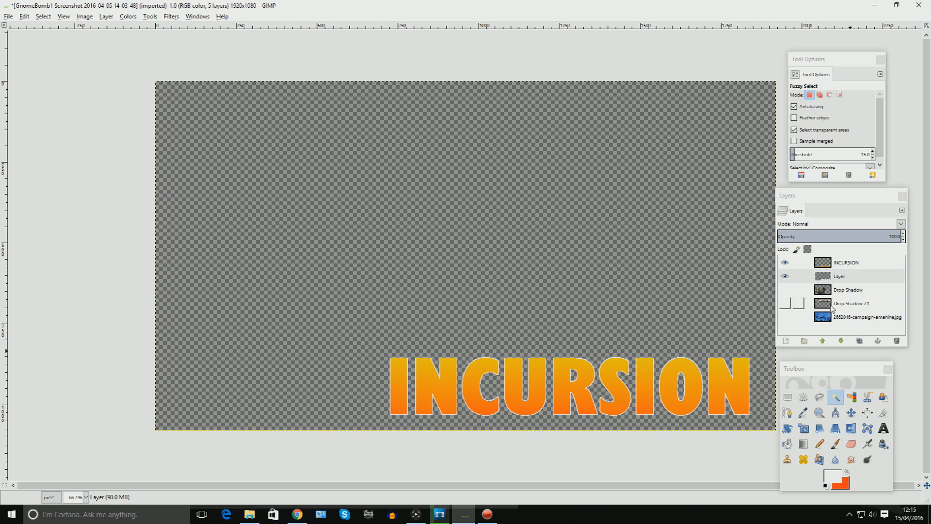
pyautogui.rightClick(837, 264)
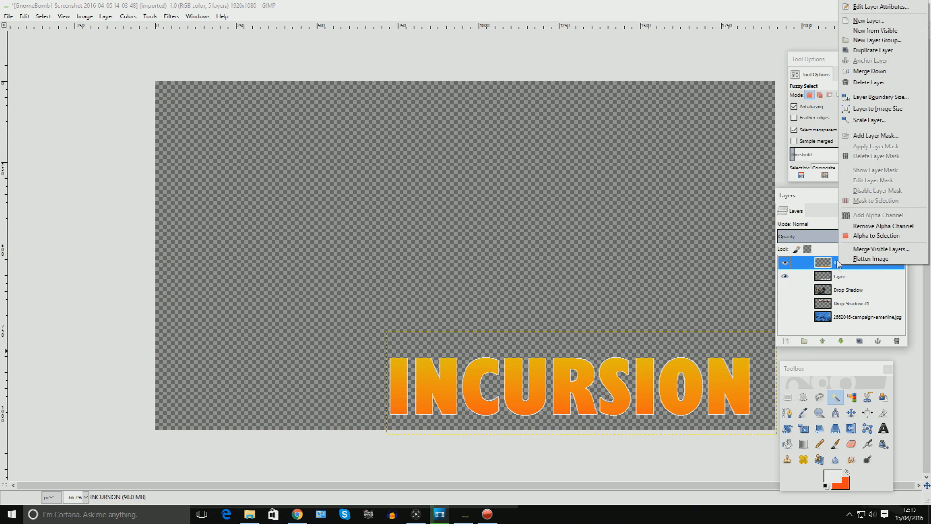
pyautogui.click(85, 16)
pyautogui.click(85, 17)
pyautogui.click(111, 130)
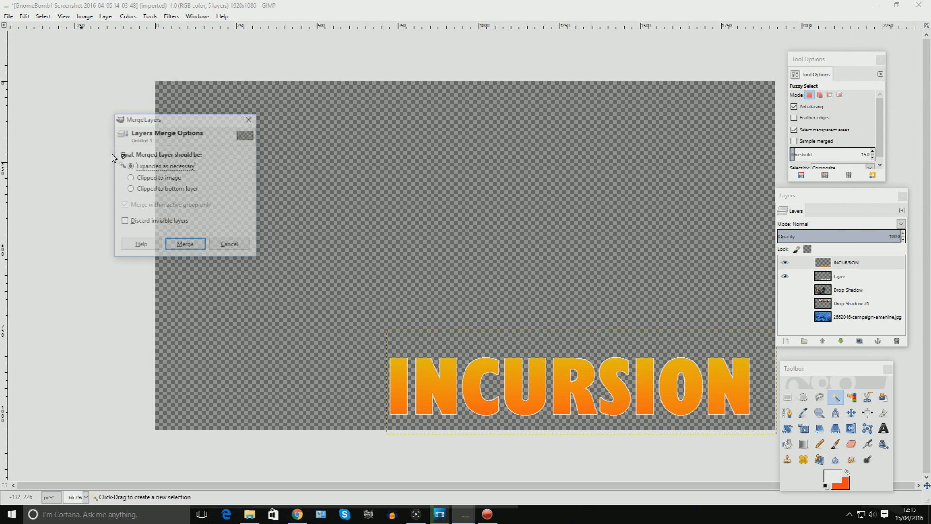
pyautogui.click(144, 180)
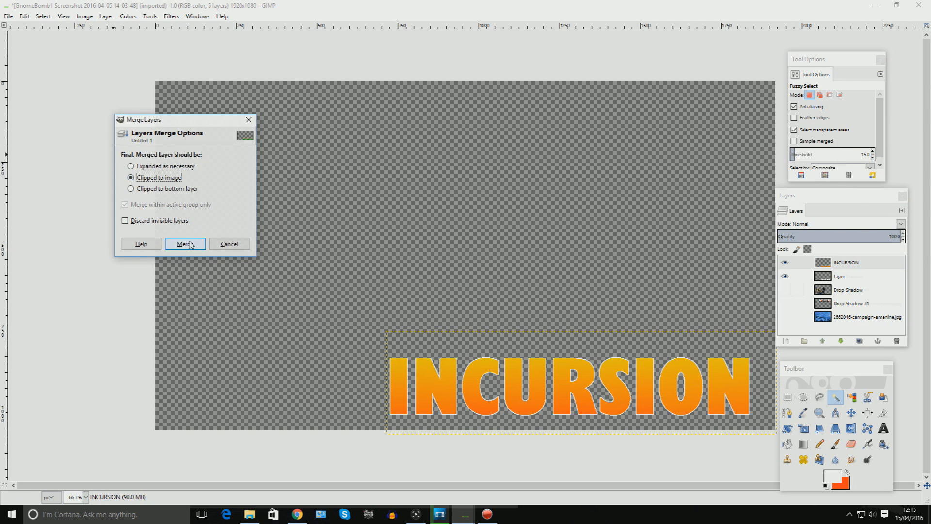
pyautogui.click(186, 243)
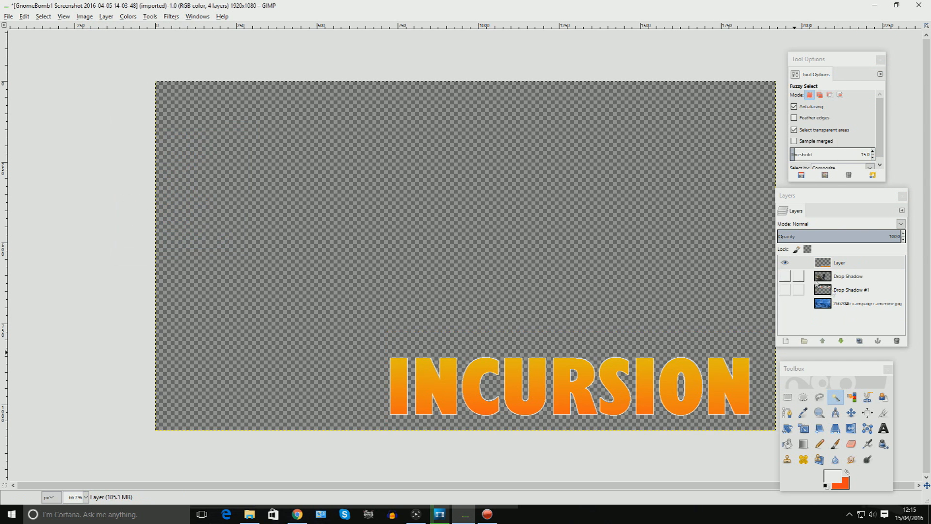
# Load the merged text layer's alpha as a selection and add a new transparent layer above it.
pyautogui.rightClick(828, 263)
pyautogui.click(850, 235)
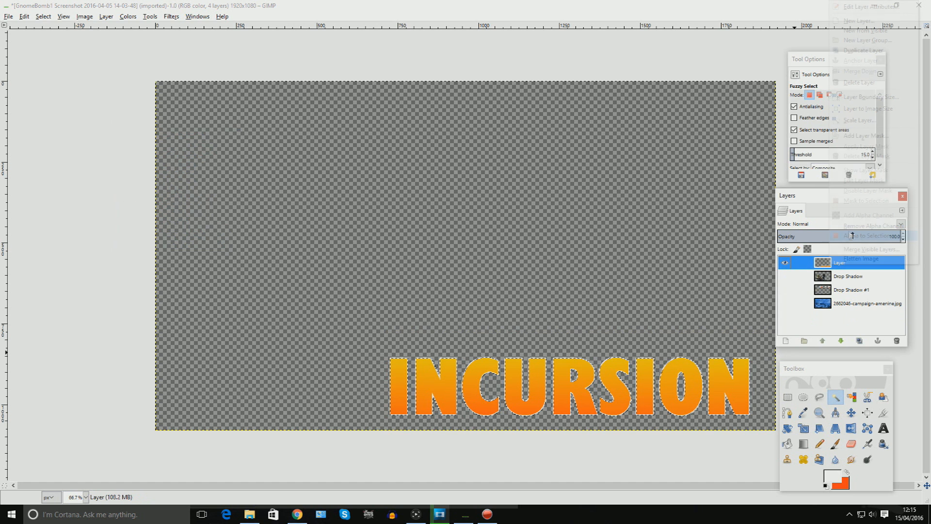
pyautogui.click(781, 20)
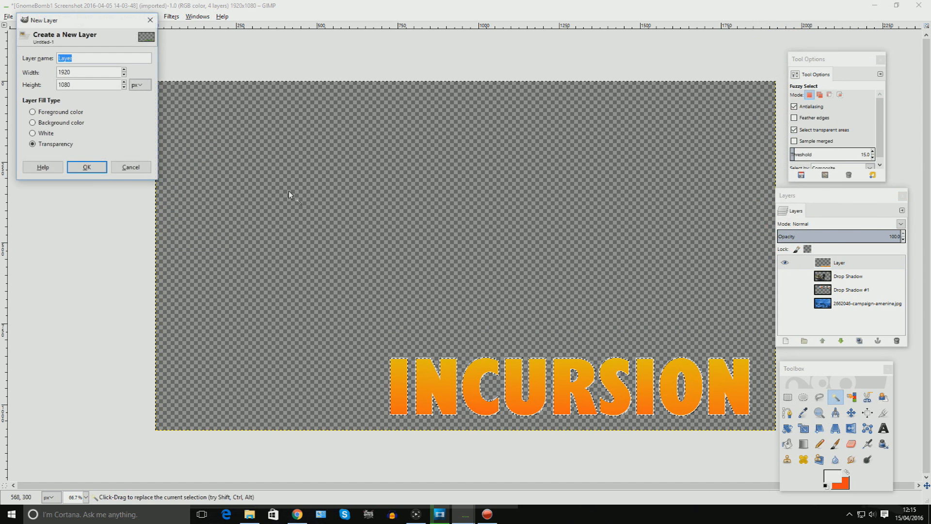
pyautogui.click(95, 168)
# Grow the selection by 10 px.
pyautogui.click(43, 16)
pyautogui.click(68, 147)
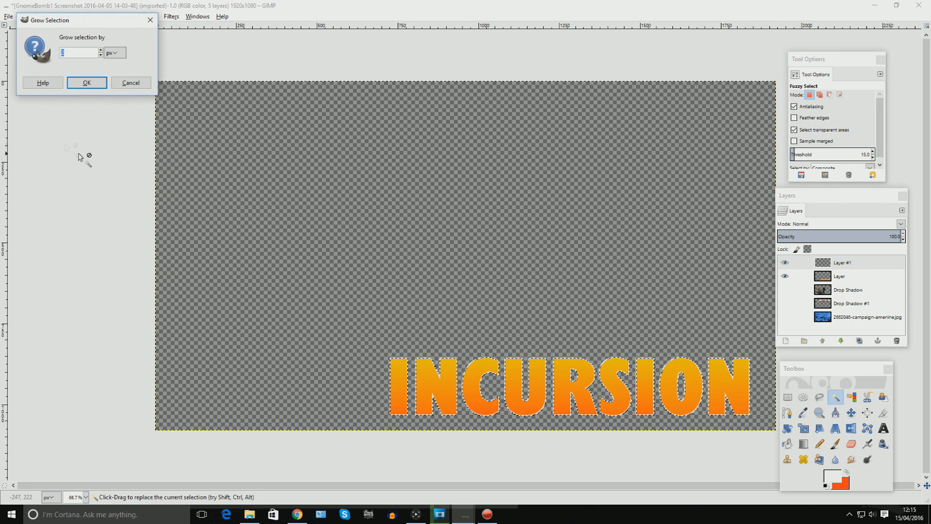
pyautogui.click(101, 50)
pyautogui.click(100, 49)
pyautogui.click(101, 50)
pyautogui.click(100, 50)
pyautogui.click(101, 50)
pyautogui.click(100, 50)
pyautogui.click(100, 50)
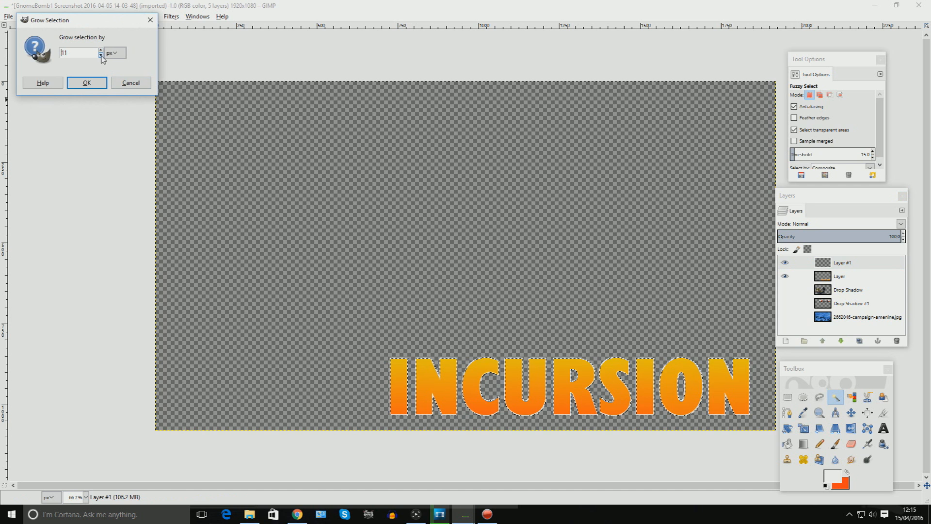
pyautogui.click(96, 83)
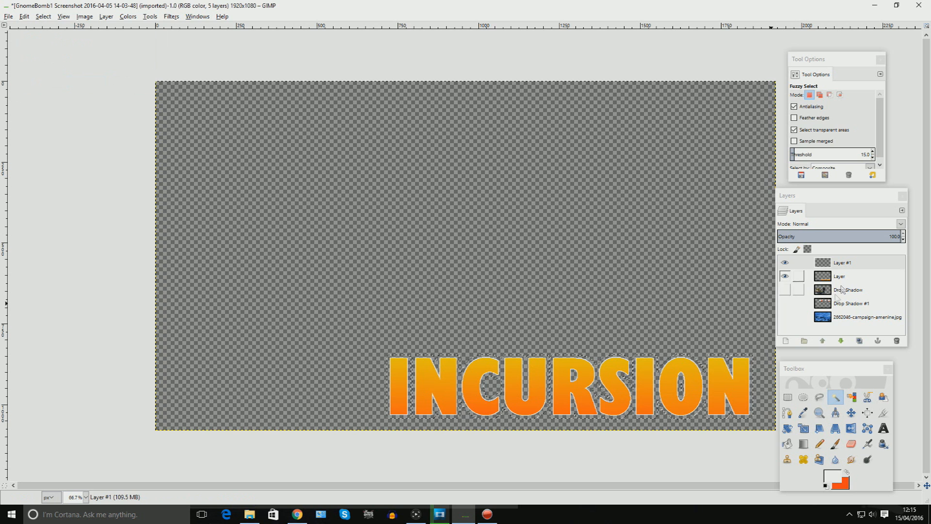
# Set the foreground colour to black and bucket-fill the grown selection on the new layer.
pyautogui.click(788, 443)
pyautogui.click(832, 477)
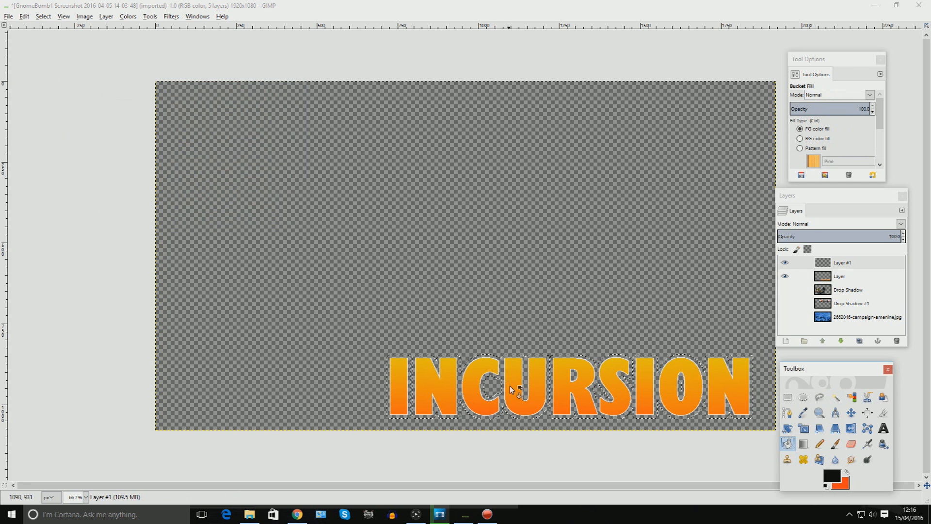
pyautogui.click(509, 385)
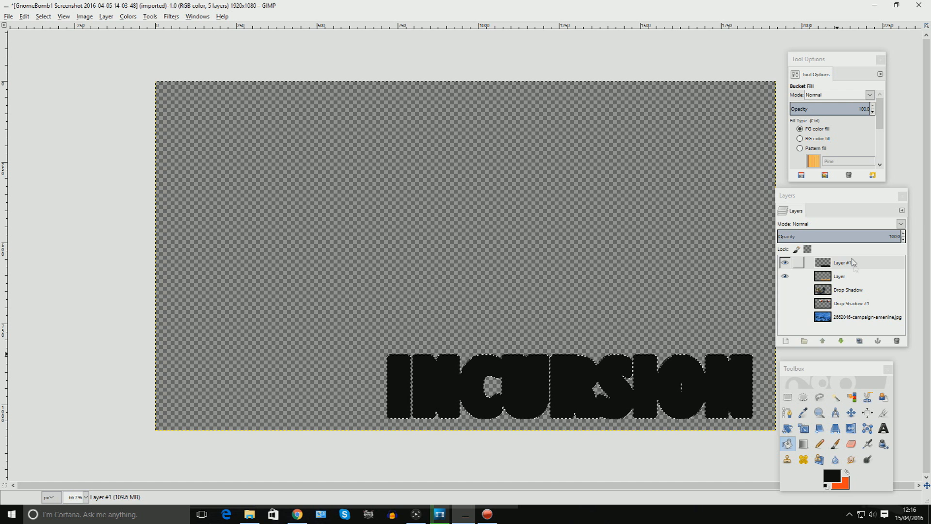
# Move the black outline layer beneath the text layer.
pyautogui.moveTo(855, 268); pyautogui.dragTo(854, 281)
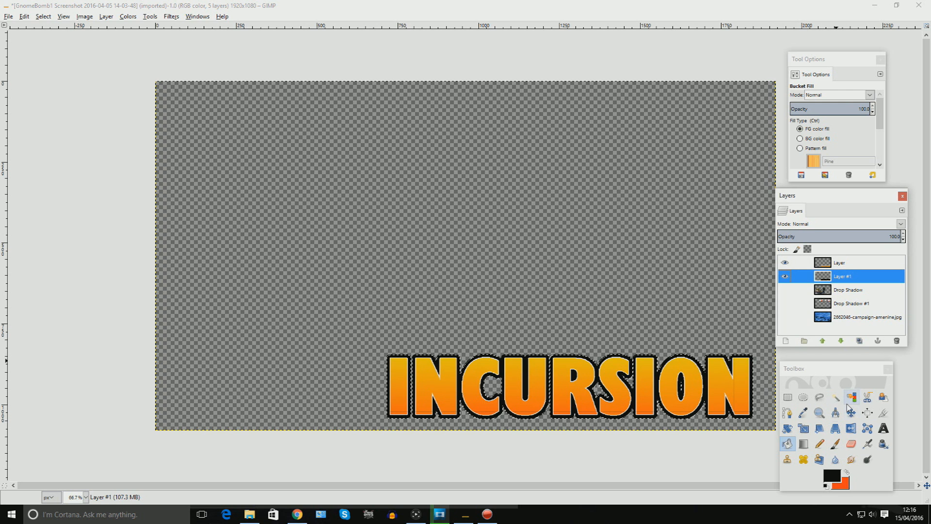
pyautogui.click(835, 397)
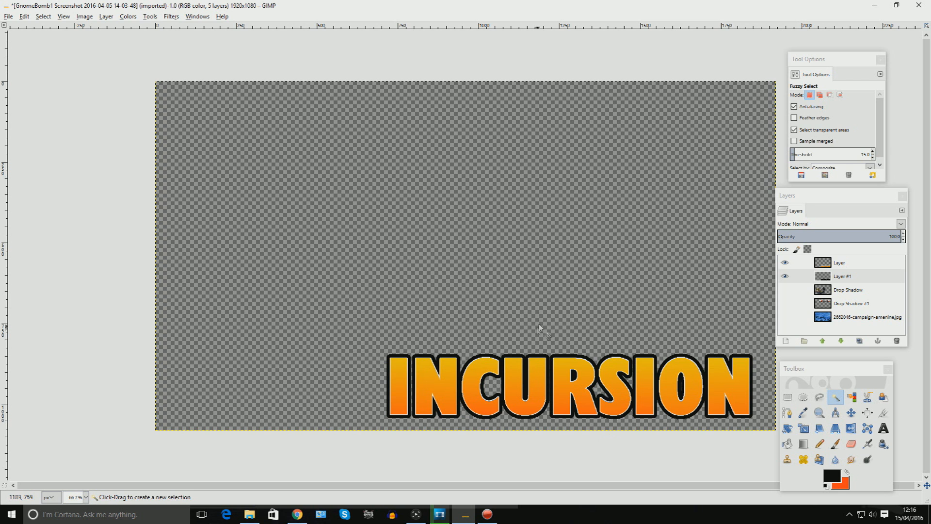
# Preview the whole composition by temporarily showing the render, logo and wallpaper layers, then hide them again.
pyautogui.scroll(-2, 546, 301)
pyautogui.click(785, 290)
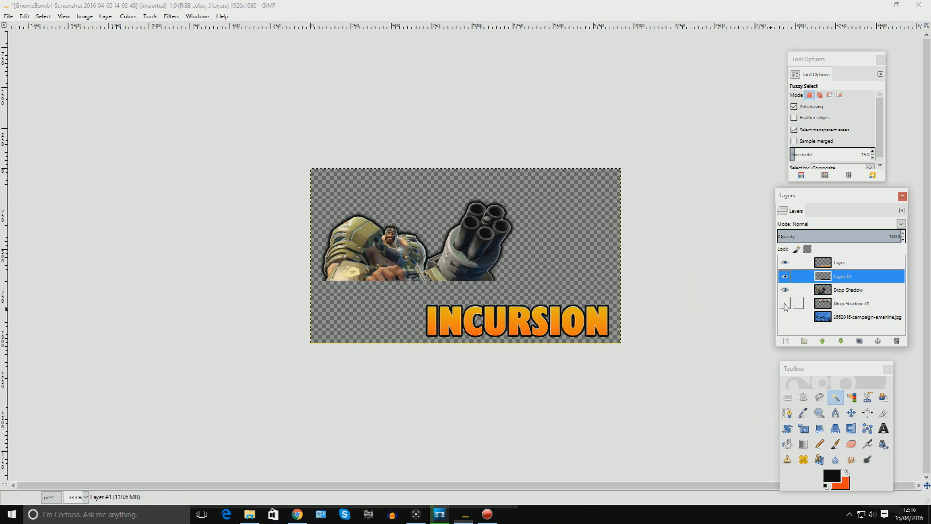
pyautogui.click(786, 305)
pyautogui.click(788, 318)
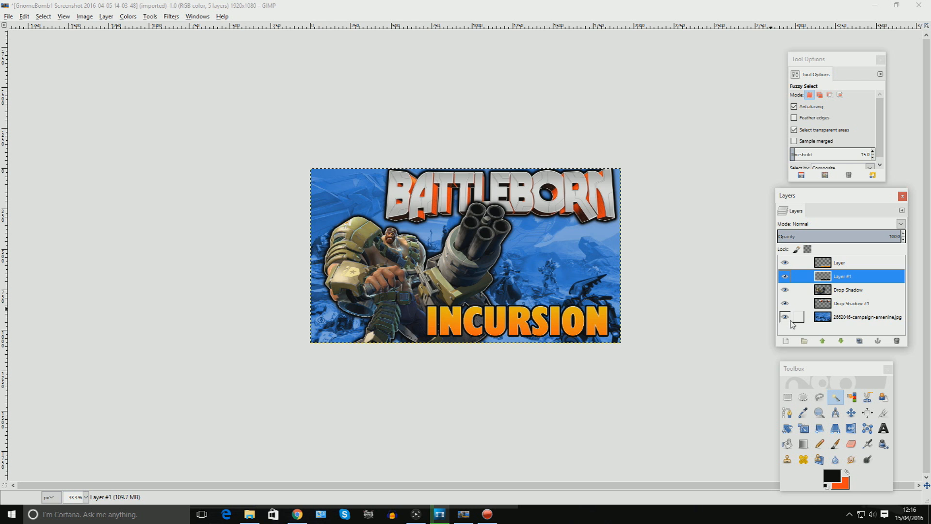
pyautogui.click(787, 319)
pyautogui.click(786, 304)
pyautogui.click(786, 290)
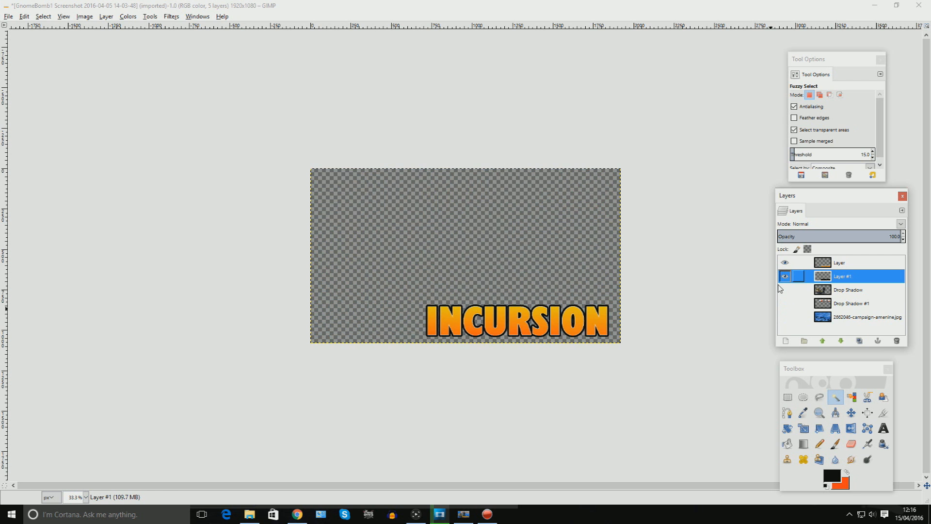
pyautogui.scroll(2, 601, 249)
# Merge the visible text and black outline layers into one layer.
pyautogui.click(85, 17)
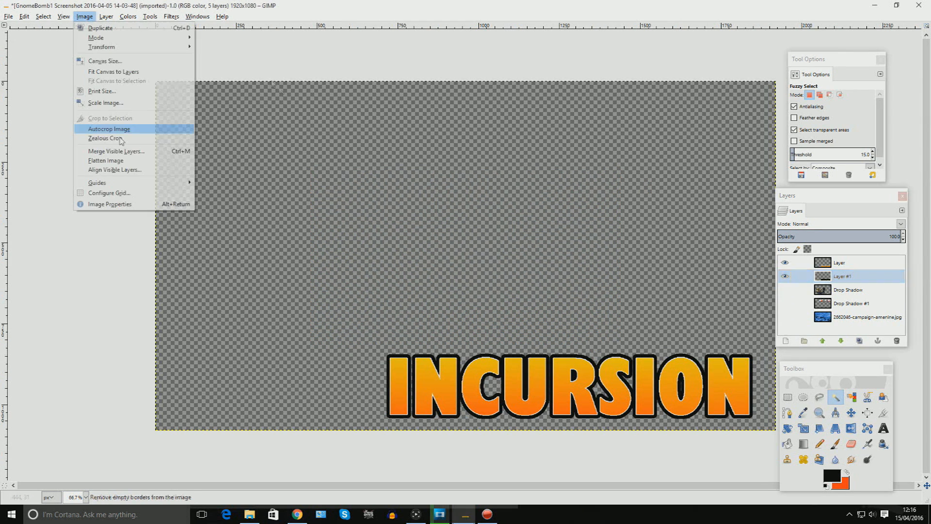
pyautogui.click(140, 151)
pyautogui.click(68, 89)
pyautogui.click(98, 152)
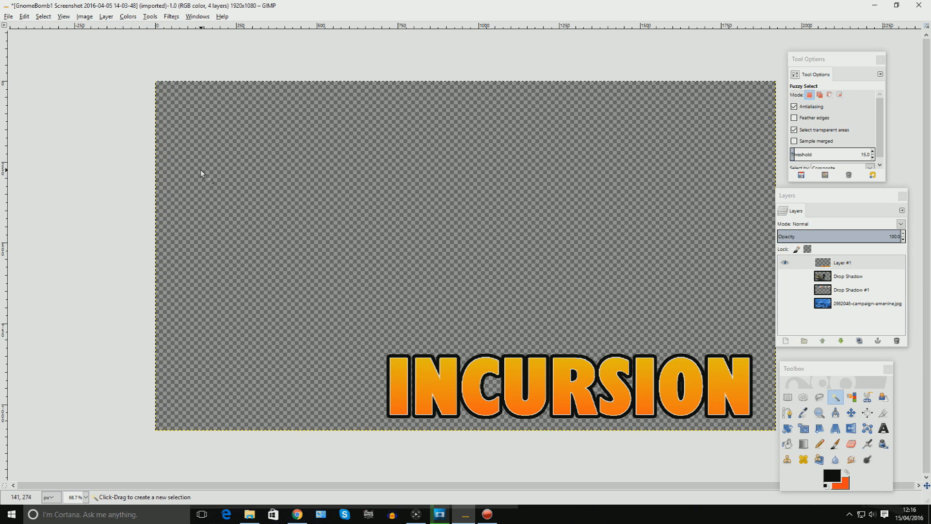
# Apply a drop shadow to the subtitle with offsets 0, blur radius 25 and opacity 100.
pyautogui.click(171, 17)
pyautogui.moveTo(208, 101)
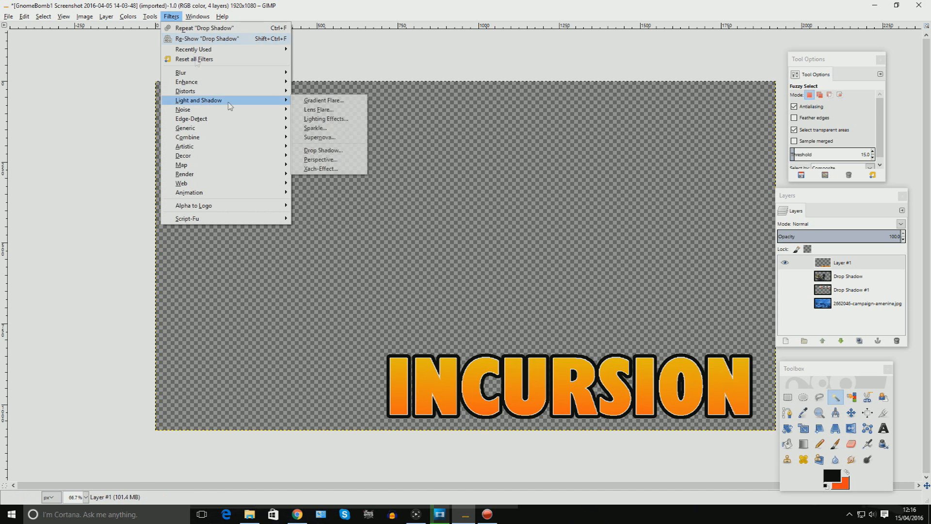
pyautogui.click(348, 147)
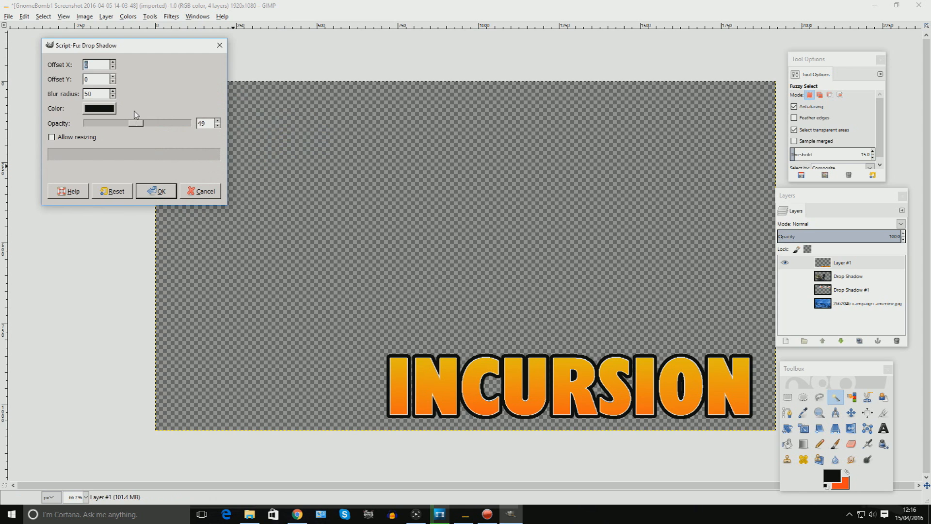
pyautogui.moveTo(138, 123); pyautogui.dragTo(187, 124)
pyautogui.click(112, 97)
pyautogui.click(162, 194)
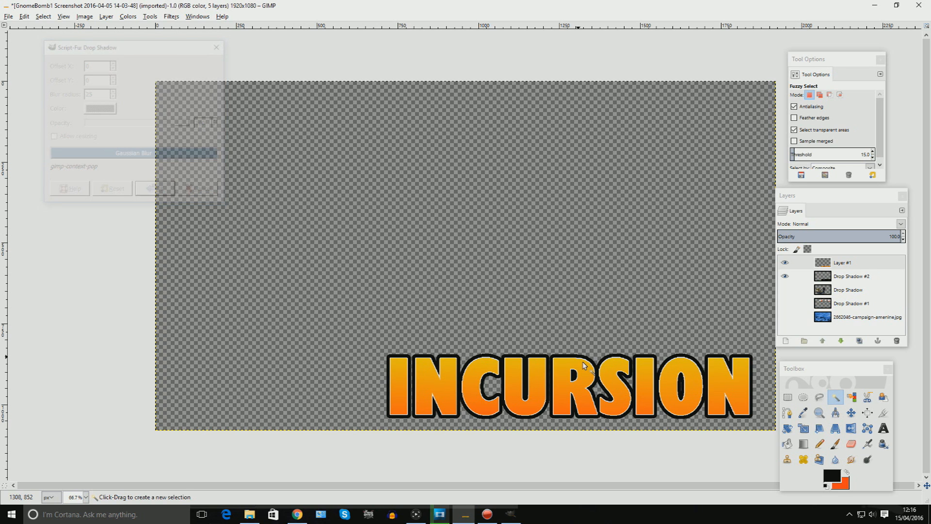
# Apply a second drop shadow with the same offsets 0, blur radius 25 and opacity 100.
pyautogui.click(171, 16)
pyautogui.moveTo(218, 100)
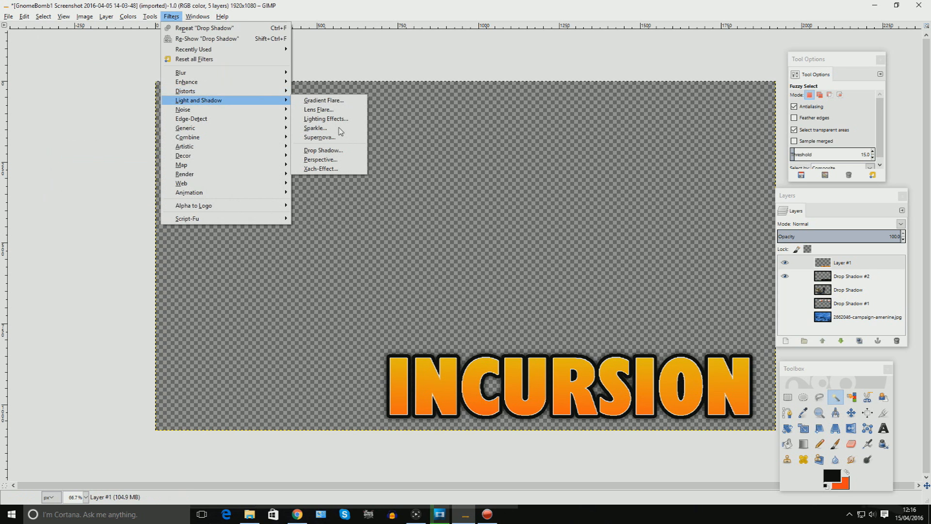
pyautogui.click(323, 150)
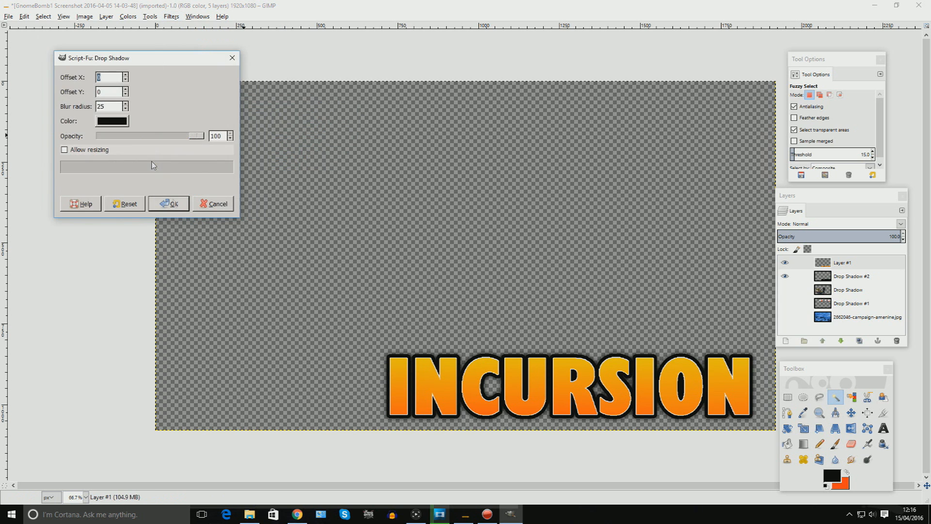
pyautogui.click(168, 203)
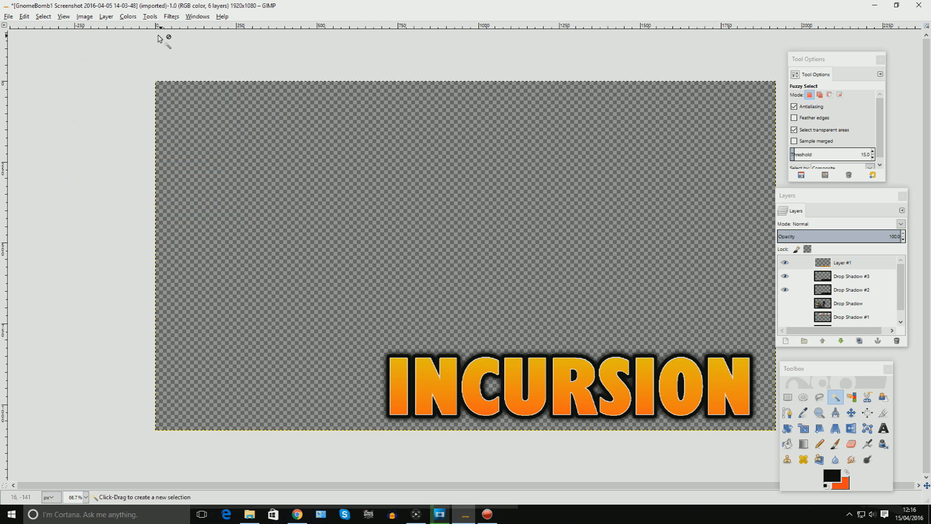
# Apply a third drop shadow with opacity 50 and the blur radius nudged up slightly.
pyautogui.click(171, 16)
pyautogui.moveTo(218, 100)
pyautogui.click(323, 151)
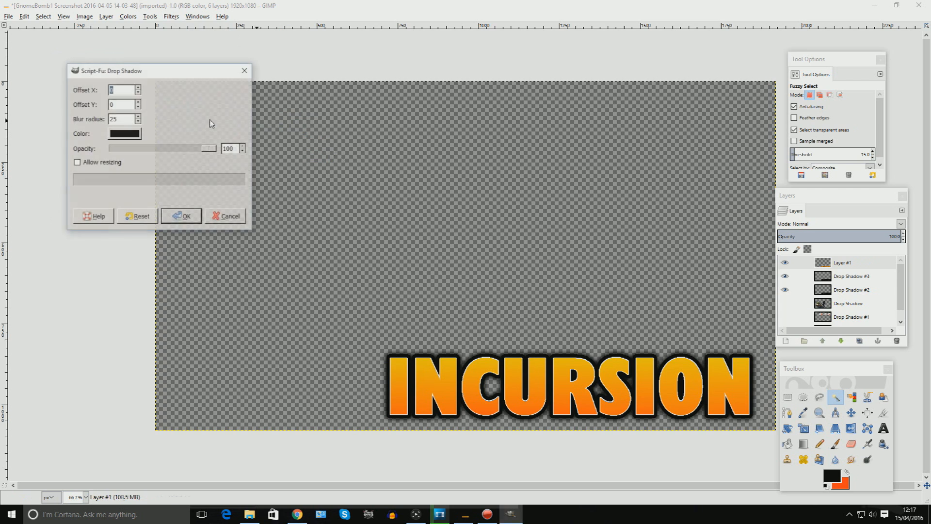
pyautogui.moveTo(209, 148); pyautogui.dragTo(163, 149)
pyautogui.click(138, 117)
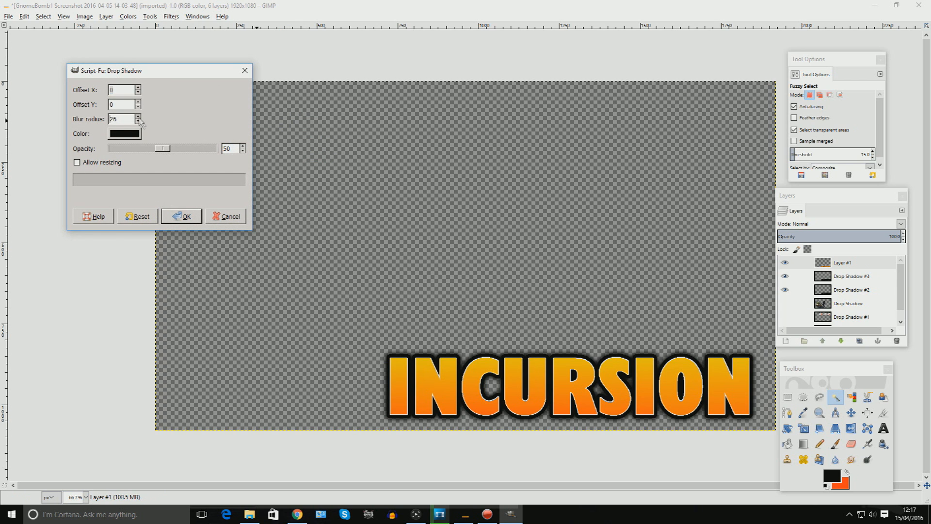
pyautogui.click(138, 117)
pyautogui.click(138, 118)
pyautogui.click(179, 213)
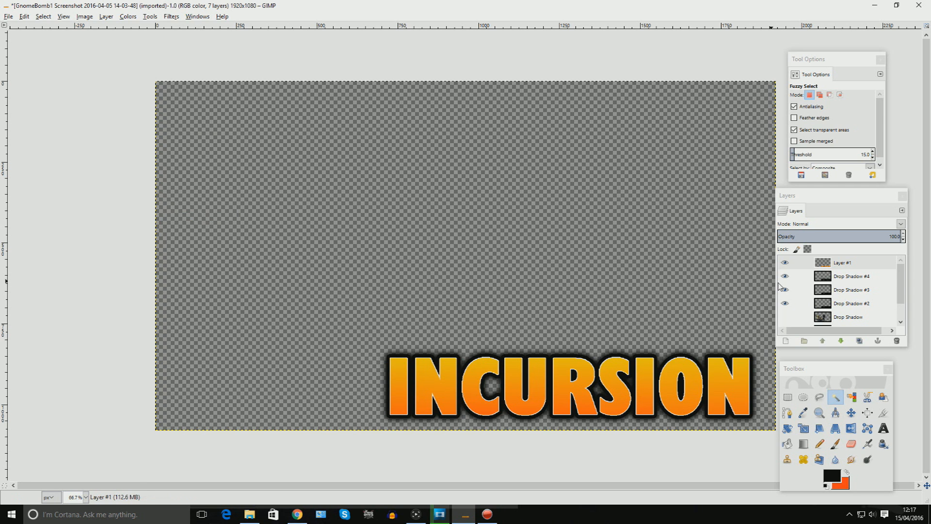
# Merge the visible subtitle and drop shadow layers, clipped to image.
pyautogui.click(784, 316)
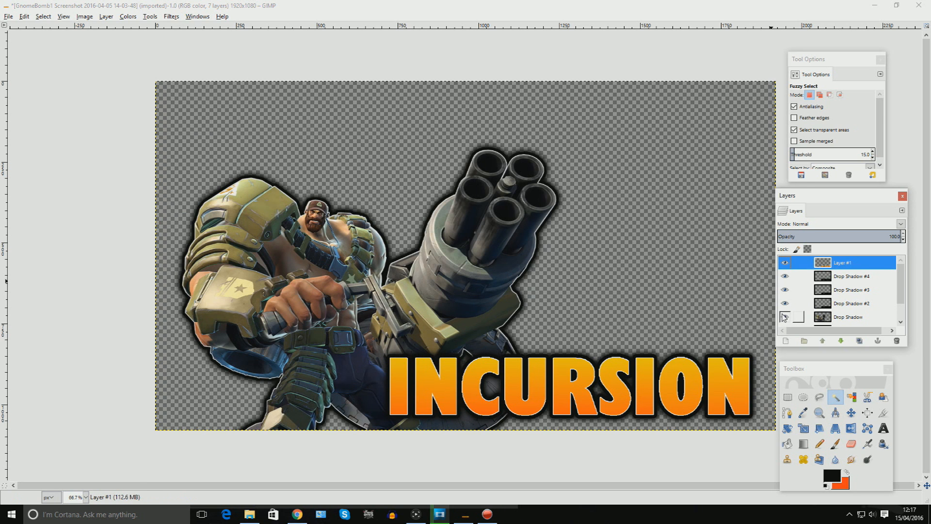
pyautogui.click(784, 316)
pyautogui.click(784, 318)
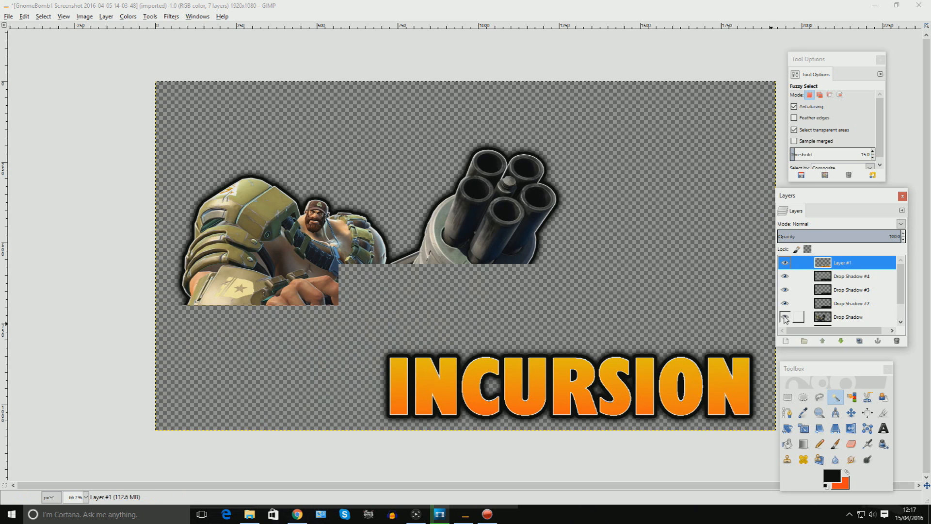
pyautogui.click(785, 318)
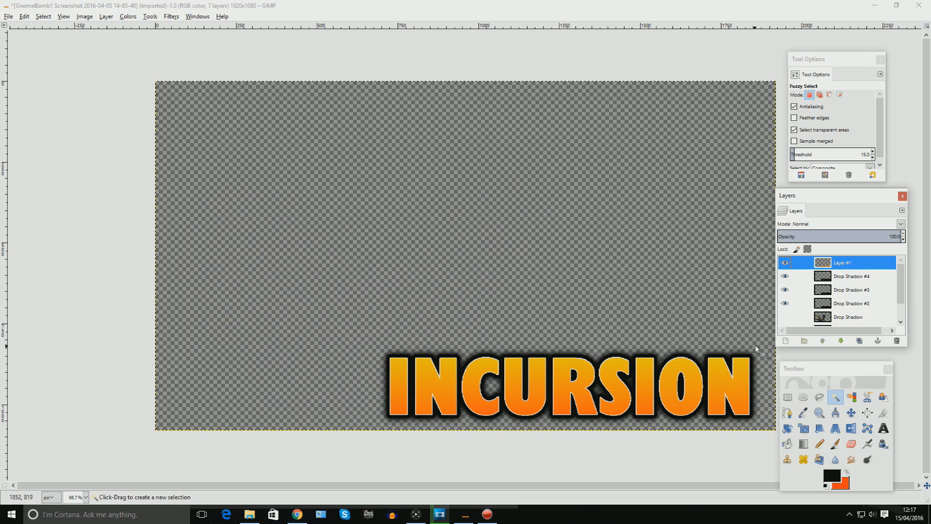
pyautogui.click(84, 16)
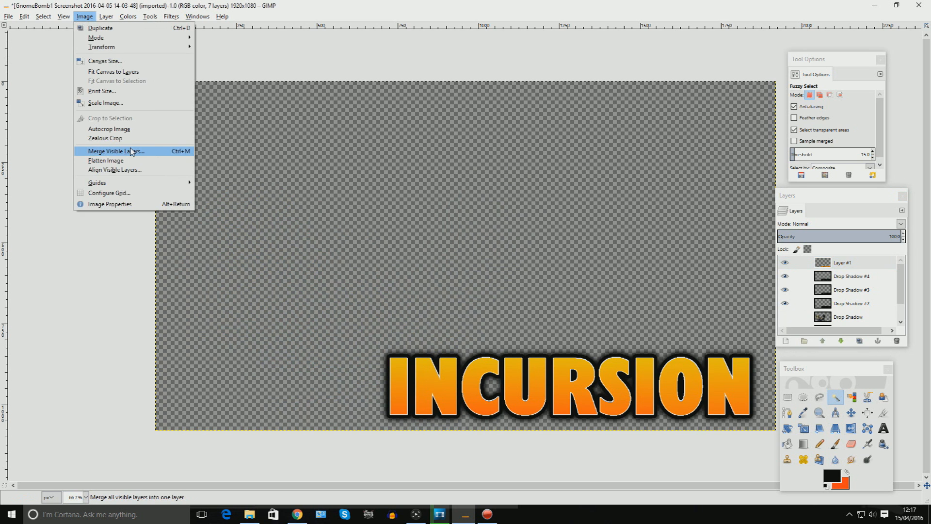
pyautogui.click(104, 148)
pyautogui.click(114, 140)
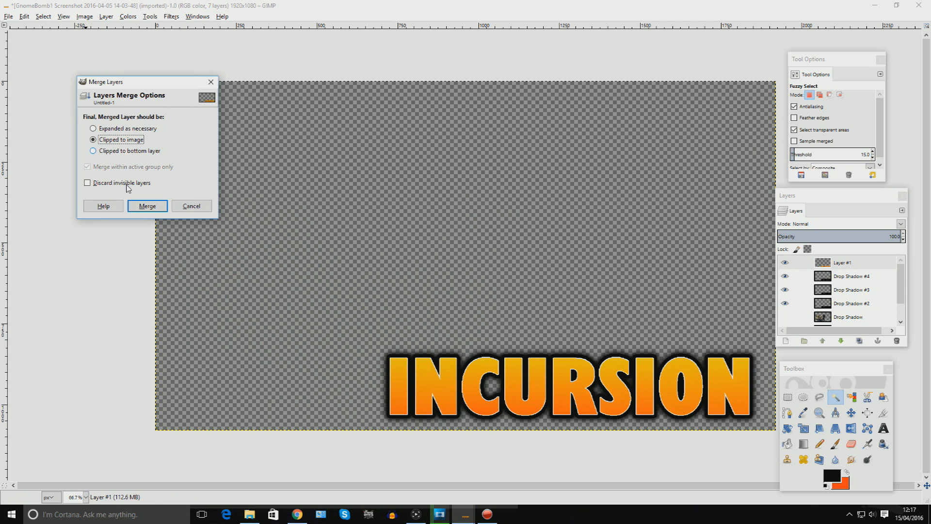
pyautogui.click(147, 206)
# Show all layers and select the background wallpaper layer.
pyautogui.click(785, 303)
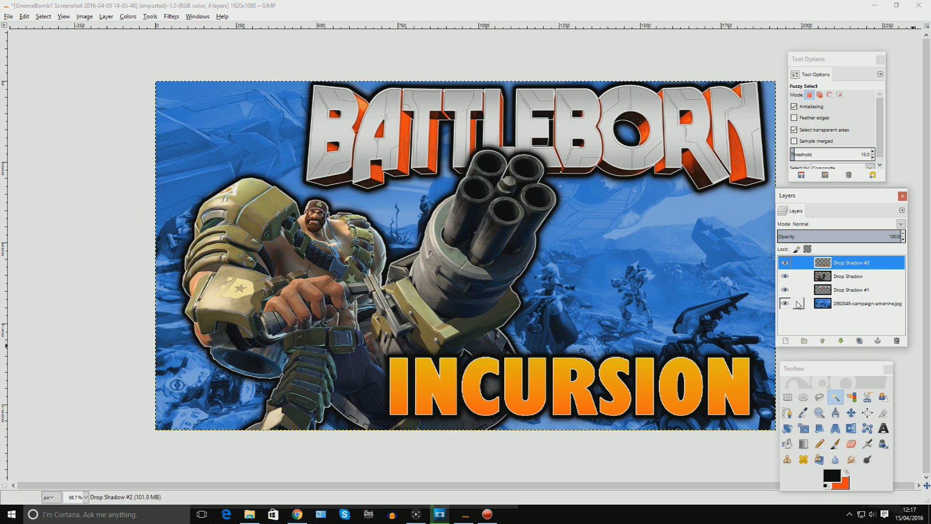
pyautogui.click(824, 303)
pyautogui.click(128, 16)
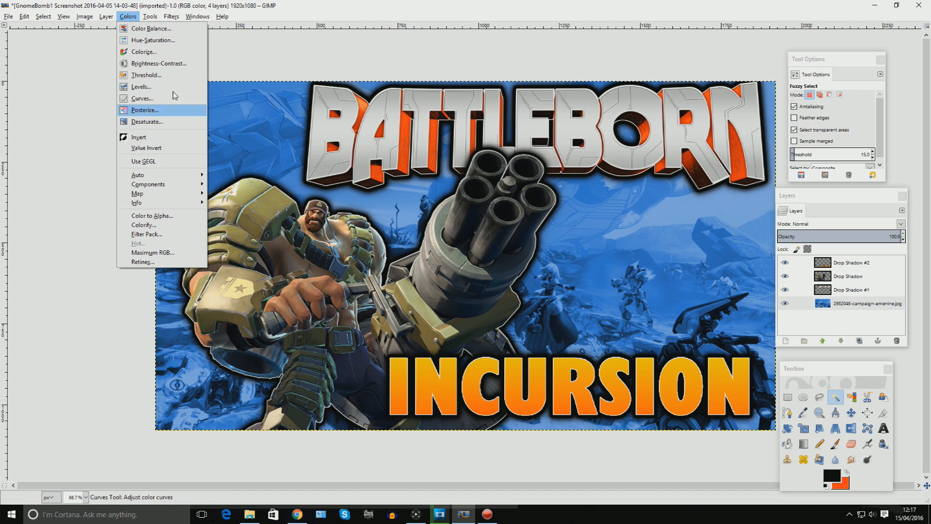
pyautogui.click(148, 114)
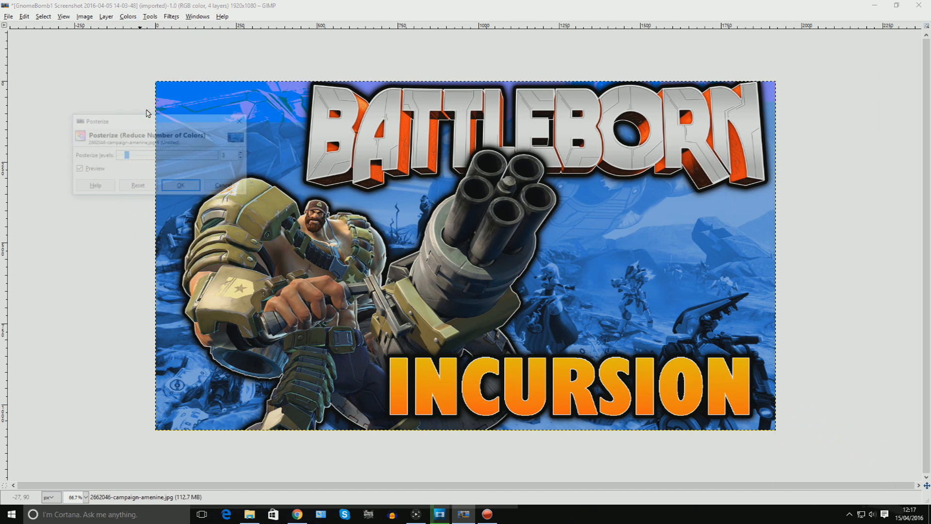
pyautogui.moveTo(168, 157)
pyautogui.mouseDown()
pyautogui.moveTo(193, 158)
pyautogui.moveTo(155, 157)
pyautogui.mouseUp()
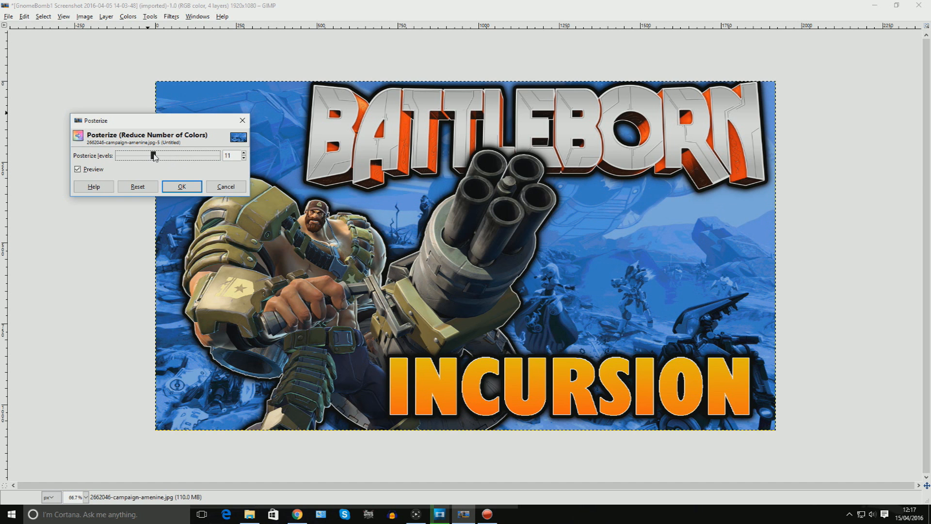
pyautogui.click(225, 186)
pyautogui.click(128, 16)
pyautogui.click(160, 122)
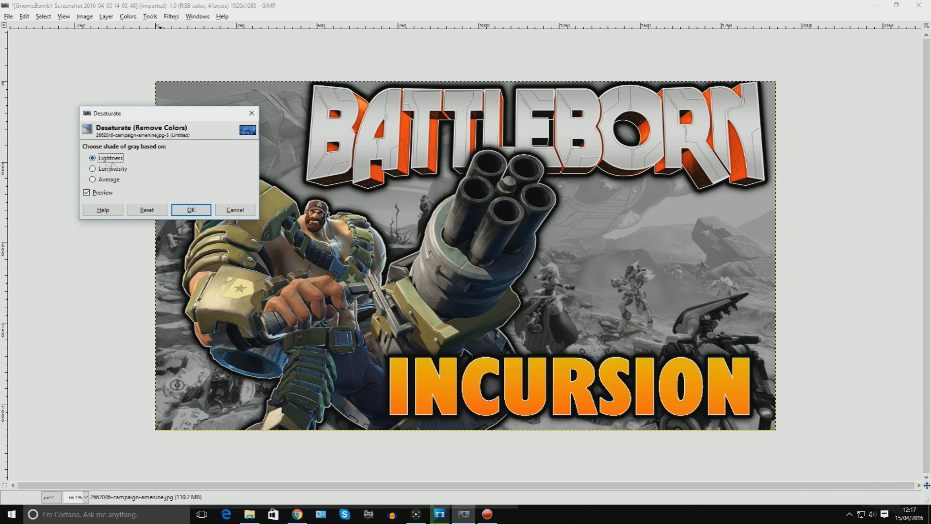
pyautogui.click(251, 113)
# Darken the wallpaper with a Curves adjustment pulling the midtone point down.
pyautogui.click(129, 16)
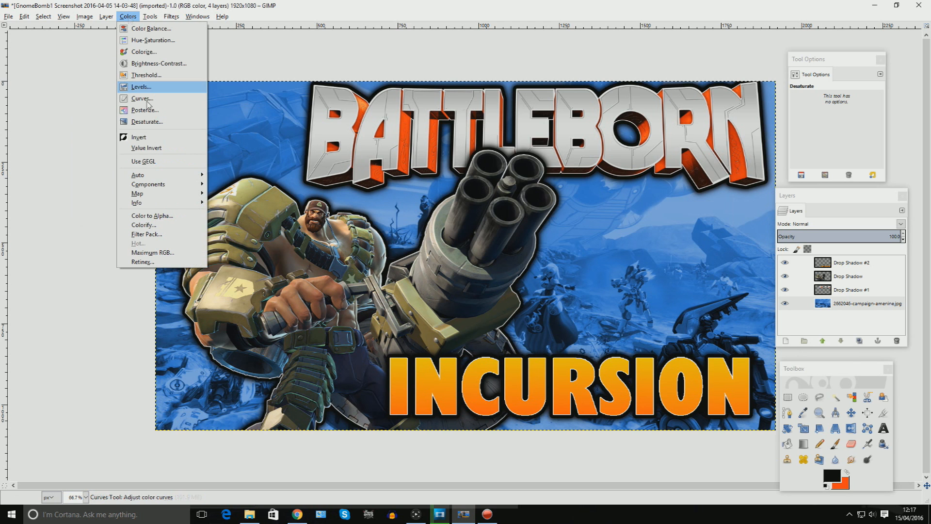
pyautogui.click(156, 98)
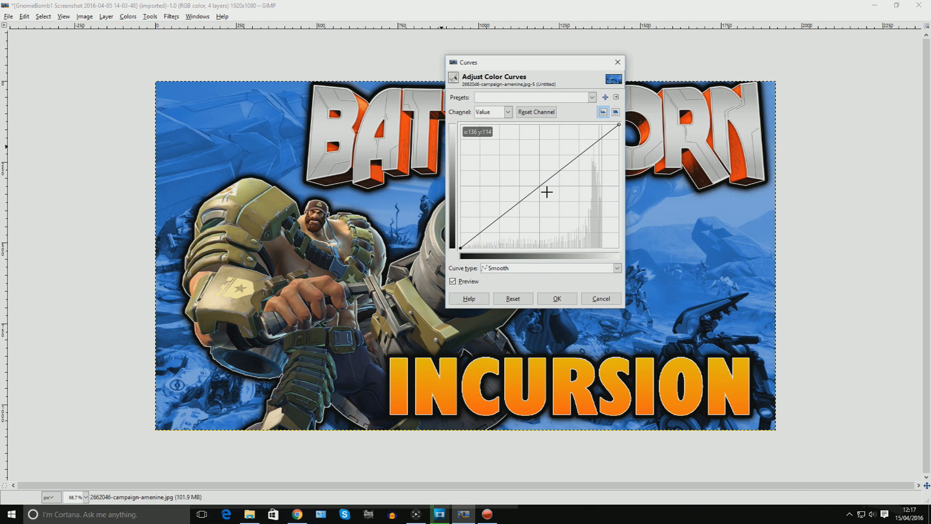
pyautogui.moveTo(546, 192); pyautogui.dragTo(591, 183)
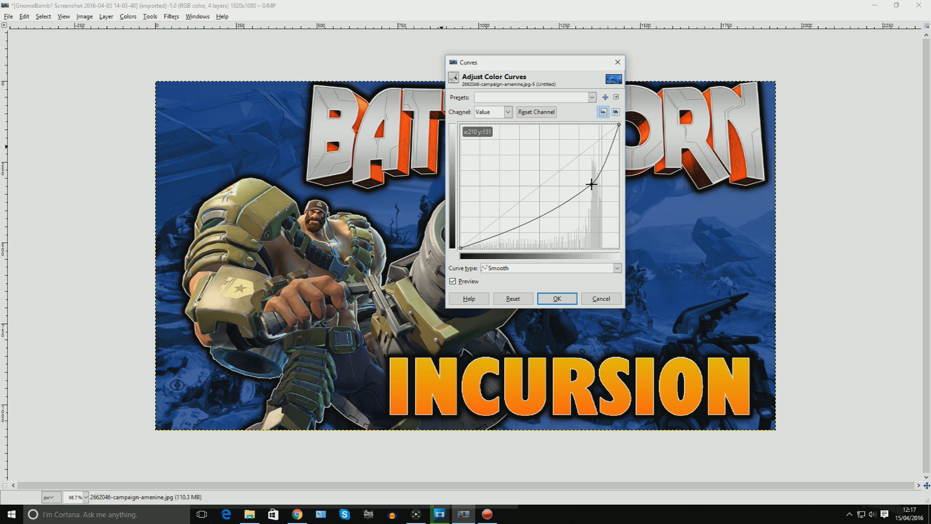
pyautogui.moveTo(590, 183); pyautogui.dragTo(568, 186)
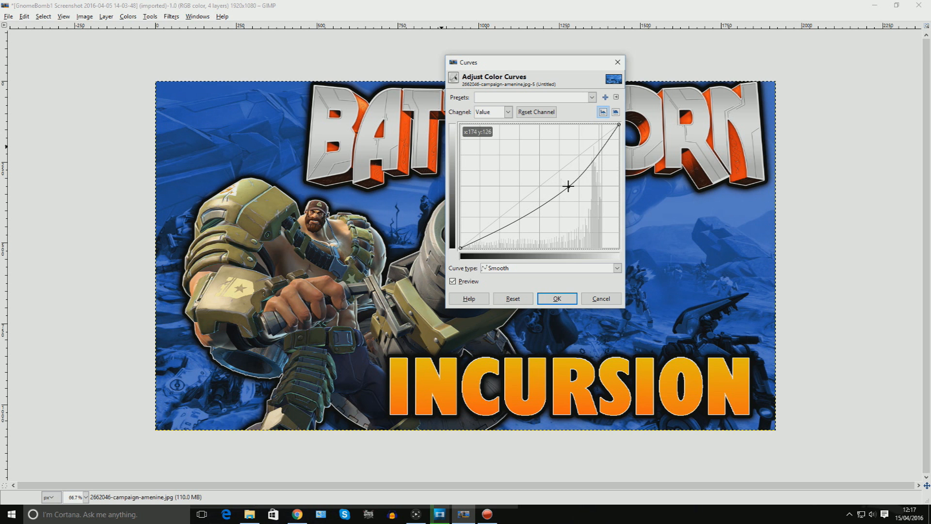
pyautogui.click(556, 298)
# Set the wallpaper's midtone input level to 0.81 with Levels.
pyautogui.click(128, 16)
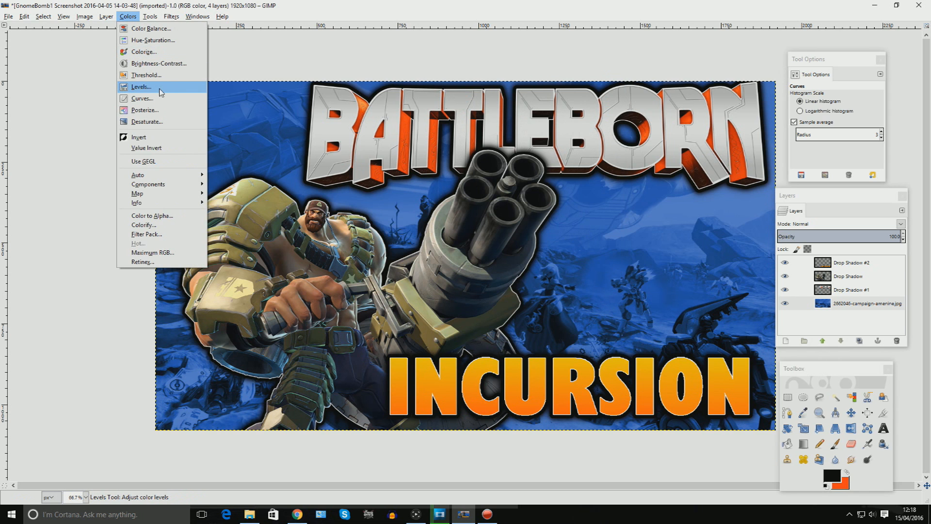
pyautogui.click(161, 87)
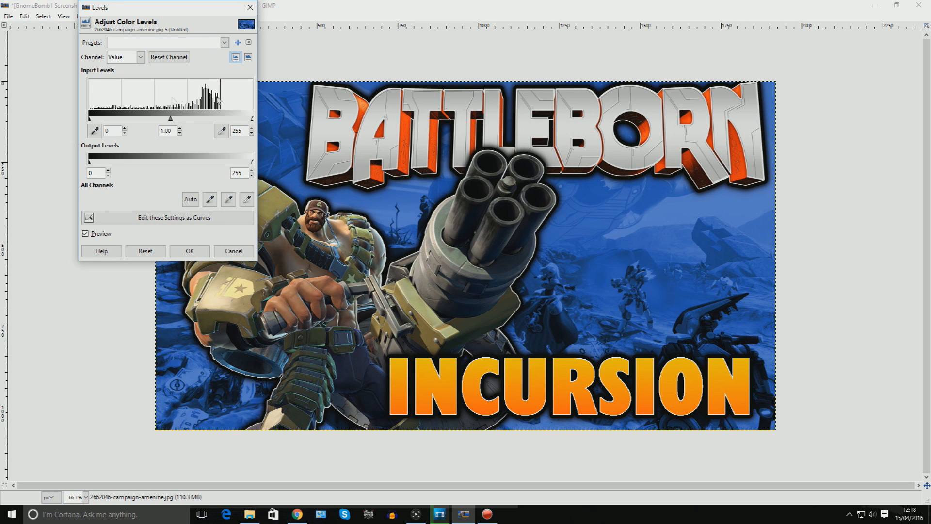
pyautogui.moveTo(170, 119); pyautogui.dragTo(178, 118)
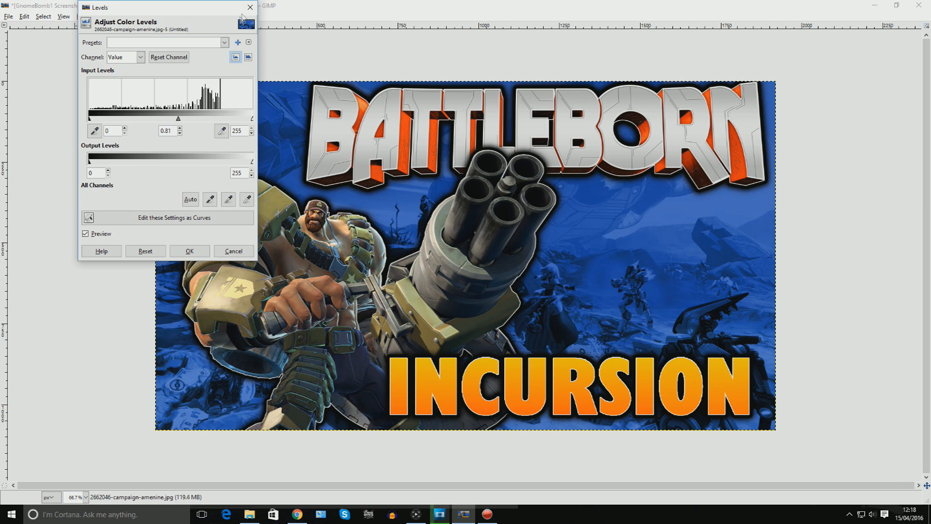
pyautogui.press('Return')
pyautogui.click(128, 16)
pyautogui.click(154, 78)
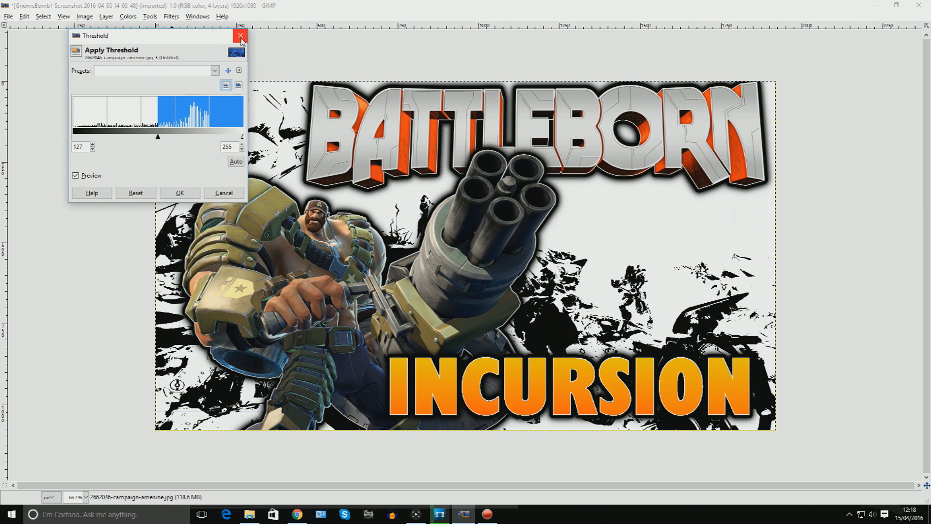
pyautogui.click(240, 37)
pyautogui.click(128, 16)
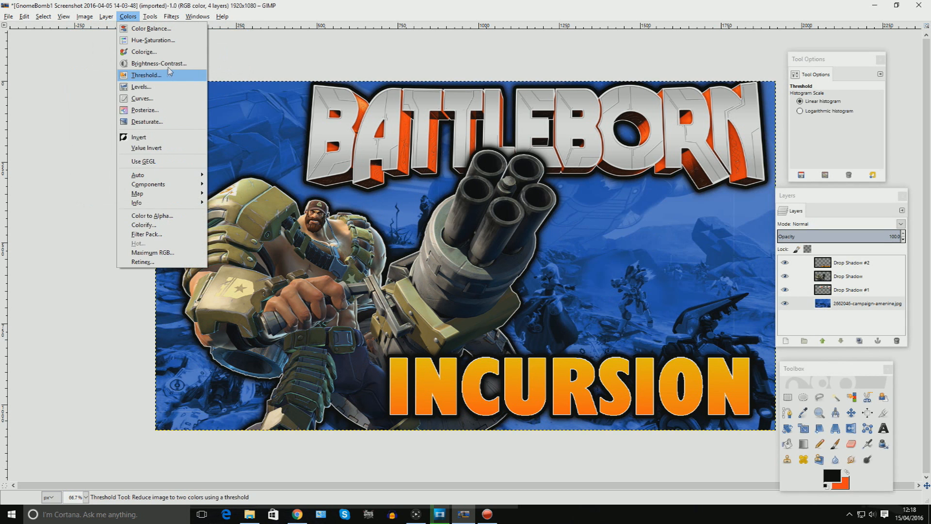
pyautogui.click(172, 29)
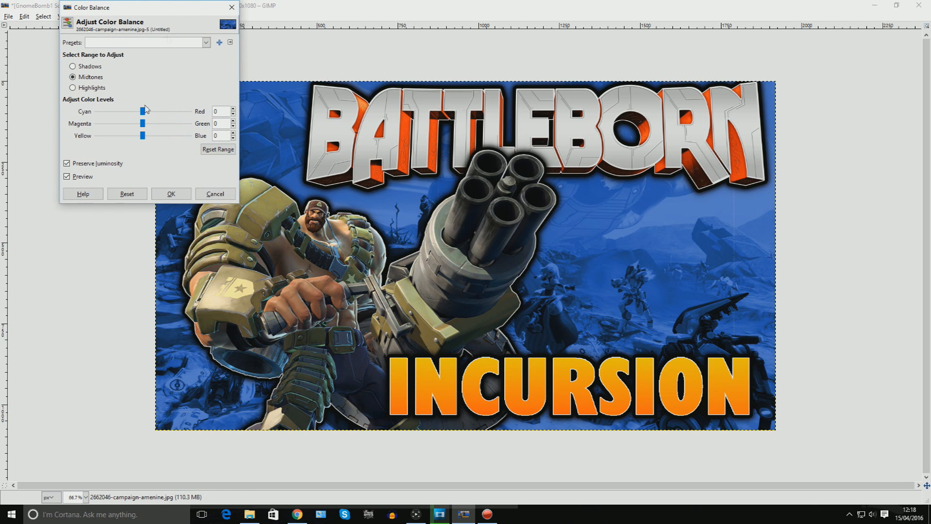
pyautogui.moveTo(143, 111); pyautogui.dragTo(109, 112)
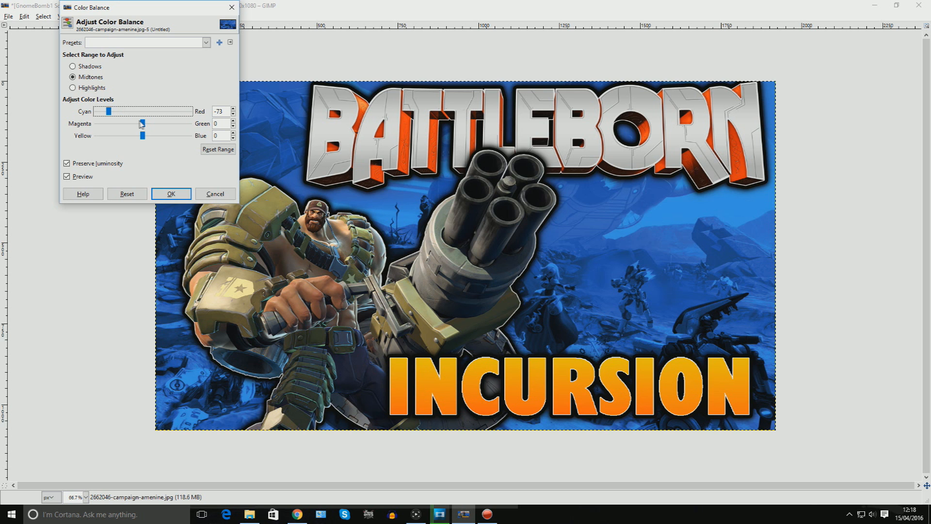
pyautogui.moveTo(144, 124)
pyautogui.mouseDown()
pyautogui.moveTo(102, 124)
pyautogui.moveTo(164, 129)
pyautogui.moveTo(149, 130)
pyautogui.mouseUp()
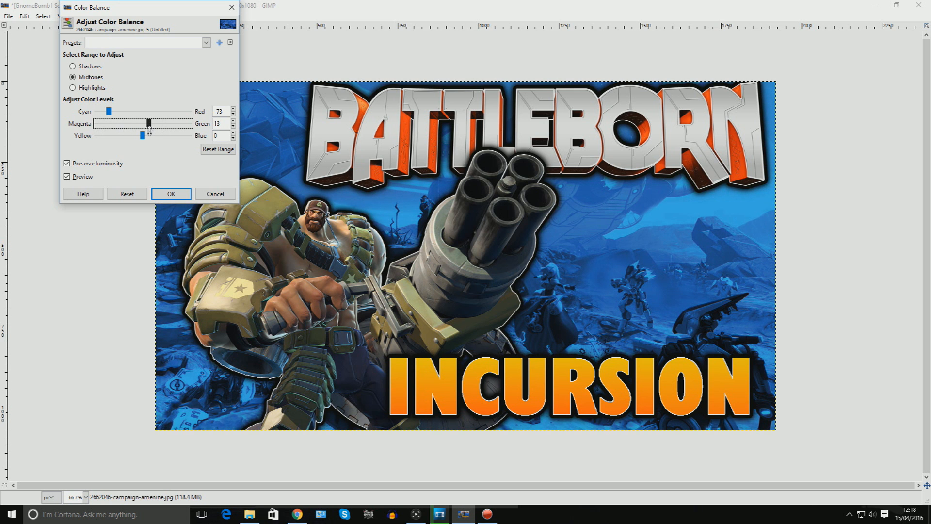
pyautogui.click(217, 196)
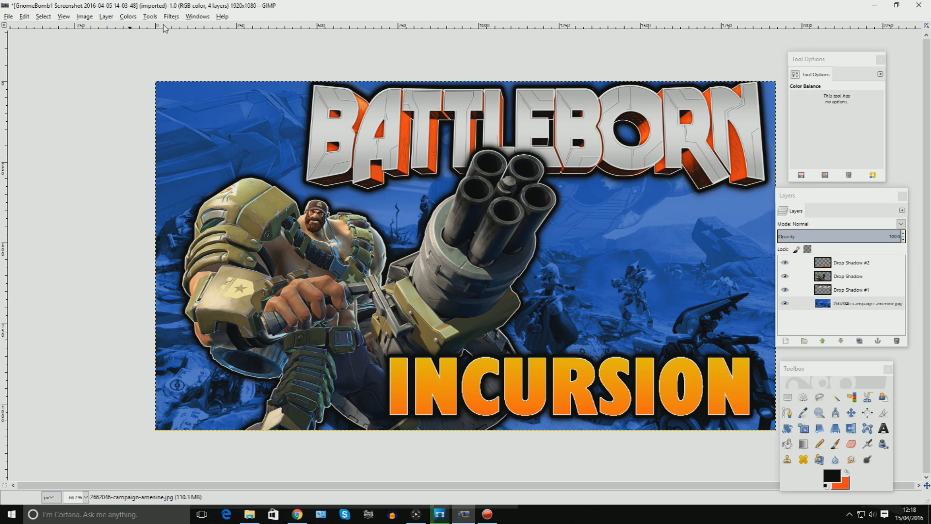
# Apply a Hue-Saturation adjustment to the wallpaper layer and keep that layer selected.
pyautogui.click(138, 17)
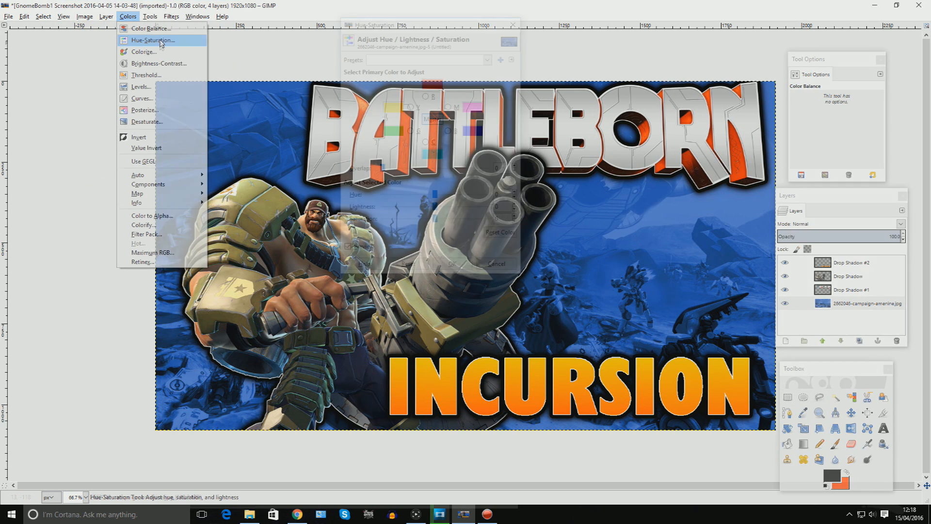
pyautogui.click(160, 41)
pyautogui.moveTo(444, 28); pyautogui.dragTo(135, 51)
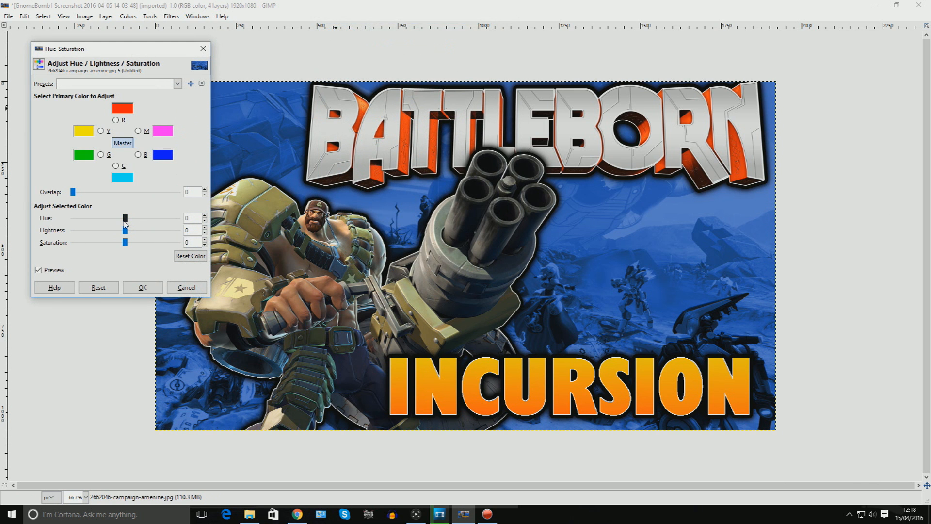
pyautogui.moveTo(125, 222)
pyautogui.mouseDown()
pyautogui.moveTo(95, 220)
pyautogui.moveTo(179, 224)
pyautogui.moveTo(108, 225)
pyautogui.moveTo(126, 226)
pyautogui.mouseUp()
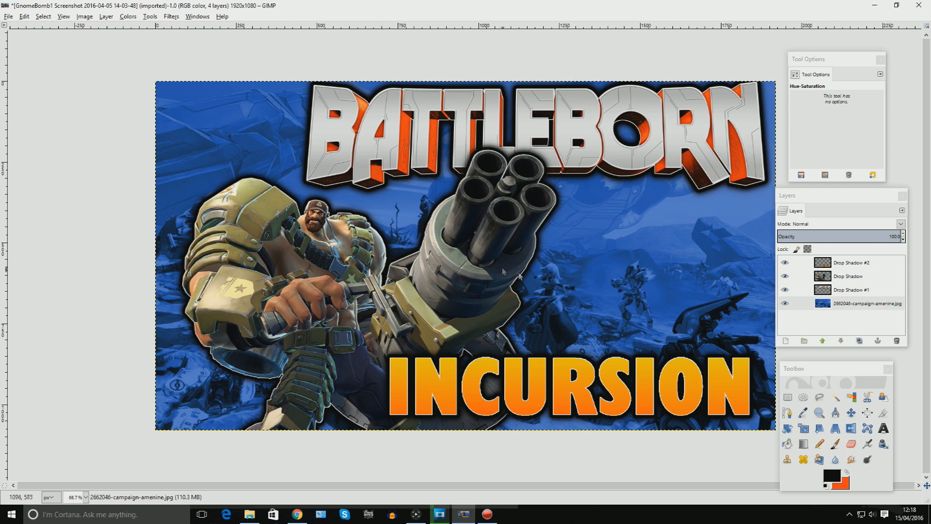
pyautogui.click(844, 304)
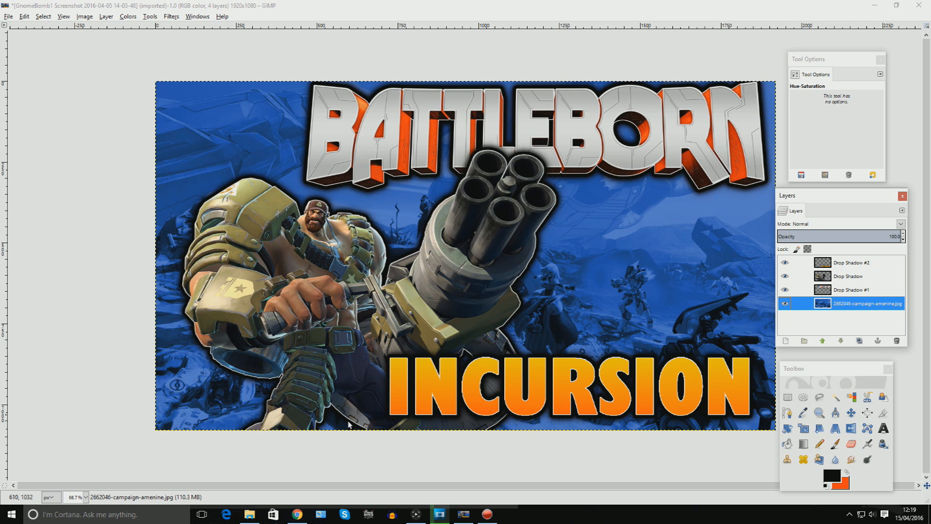
# Save the project as BattlebornIncursion.xcf in the Pictures > Lets Play folder.
pyautogui.click(9, 17)
pyautogui.click(97, 104)
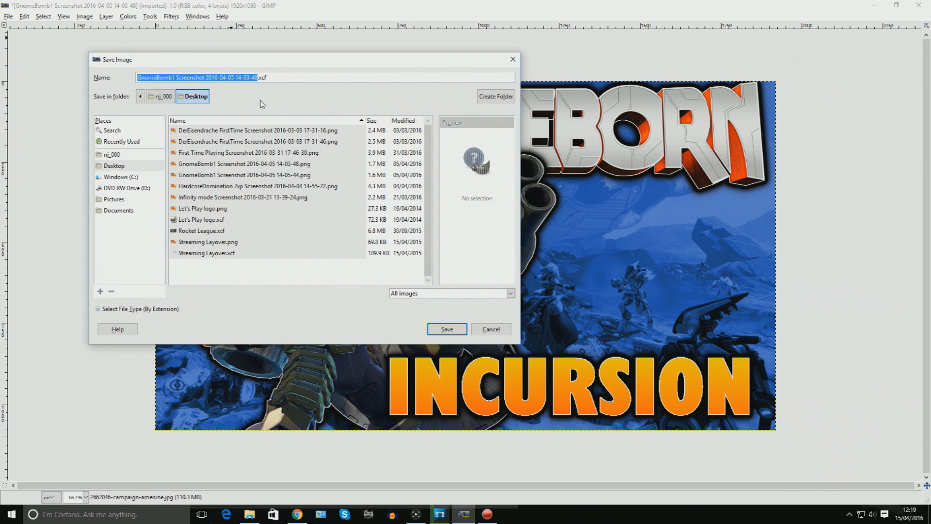
pyautogui.press('BackSpace')
pyautogui.click(139, 201)
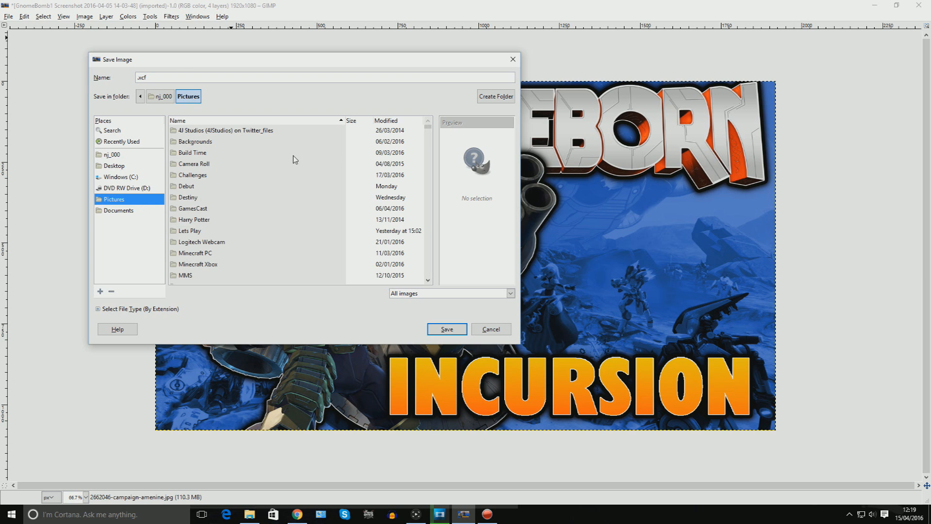
pyautogui.doubleClick(231, 230)
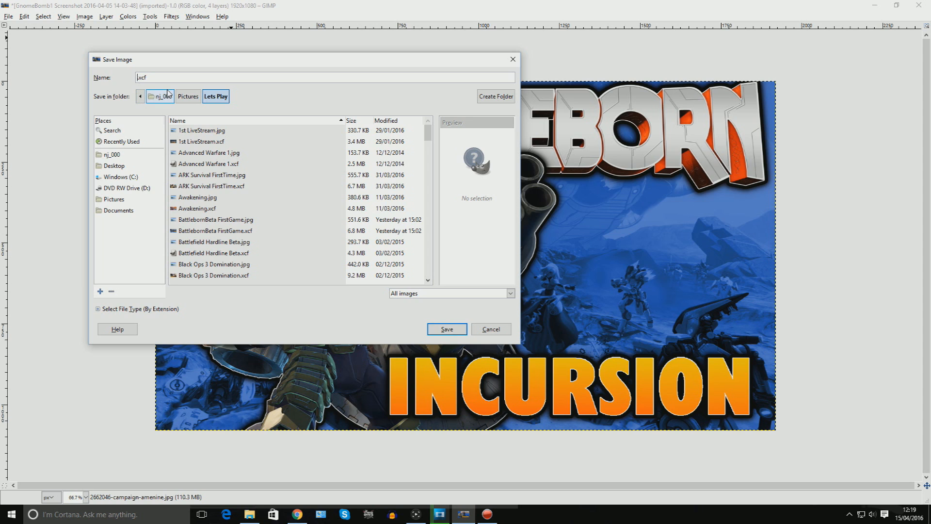
pyautogui.write('ttlebornIncursion')
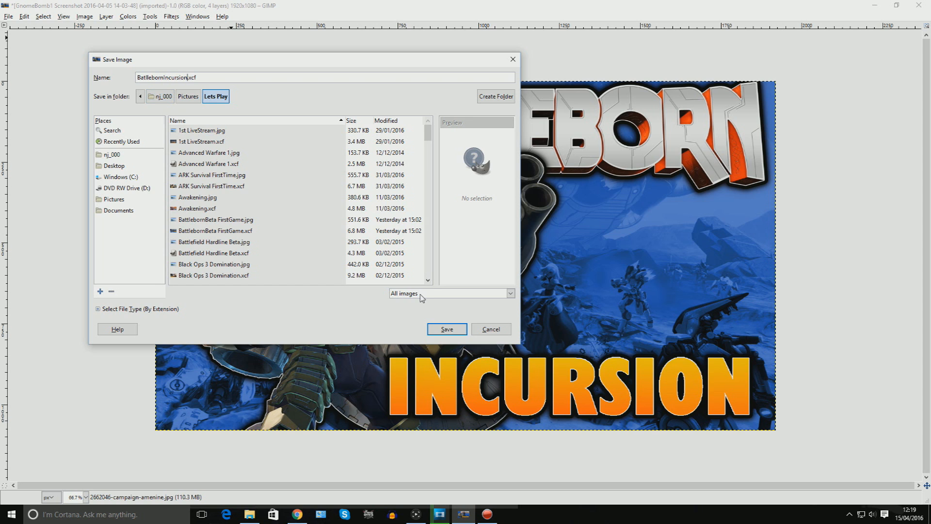
pyautogui.click(446, 328)
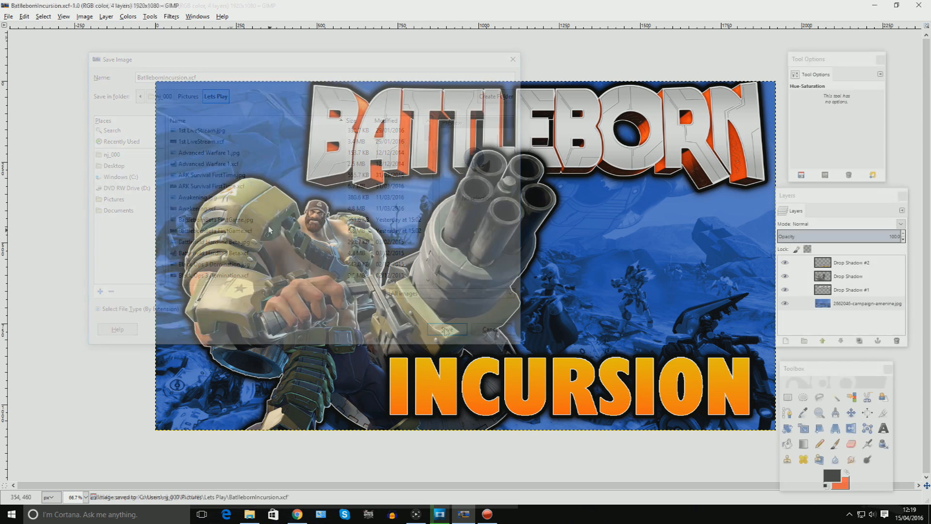
# Export the thumbnail as BattlebornIncursion.jpg in the same folder at JPEG quality 90.
pyautogui.click(9, 16)
pyautogui.click(54, 137)
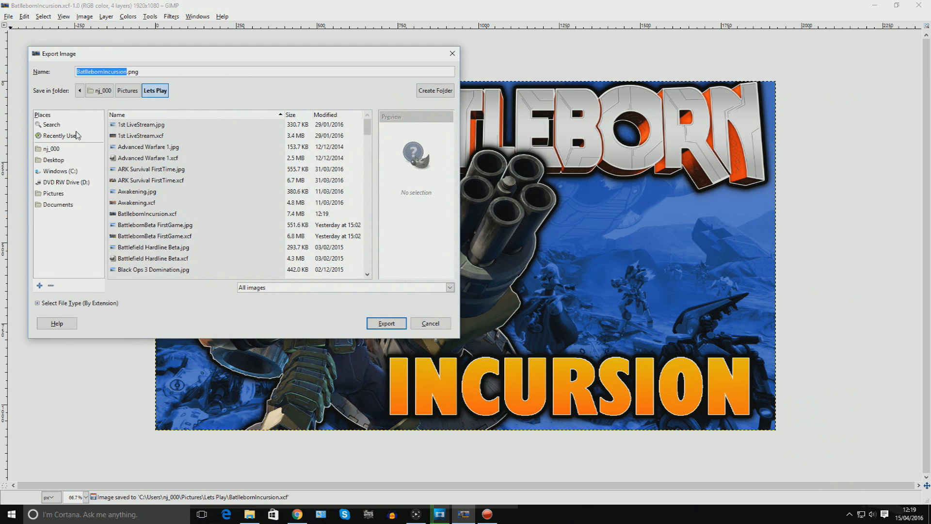
pyautogui.click(174, 74)
pyautogui.click(396, 325)
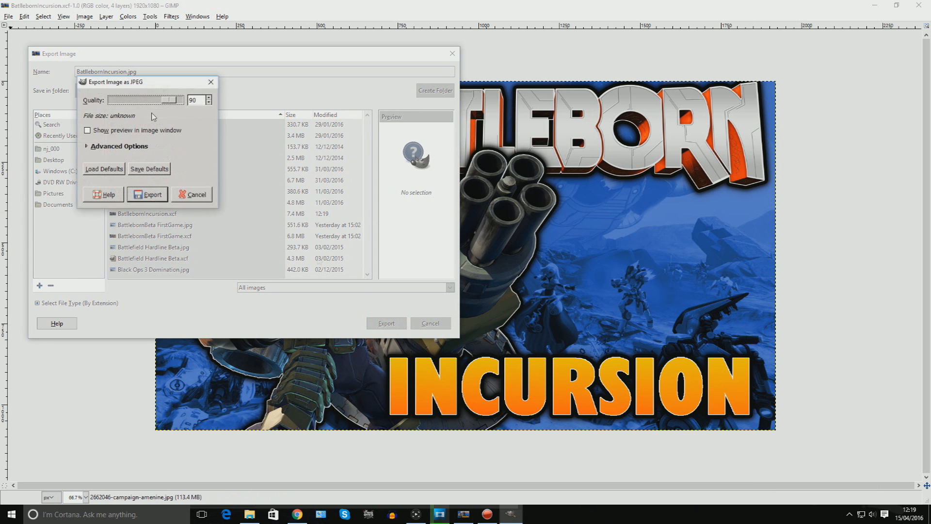
pyautogui.click(147, 193)
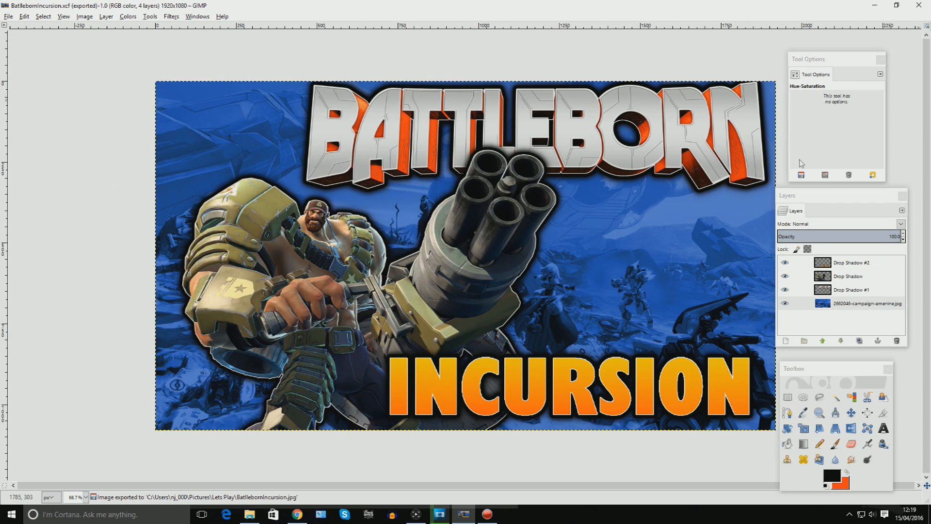
# Close GIMP and its remaining empty window.
pyautogui.click(919, 5)
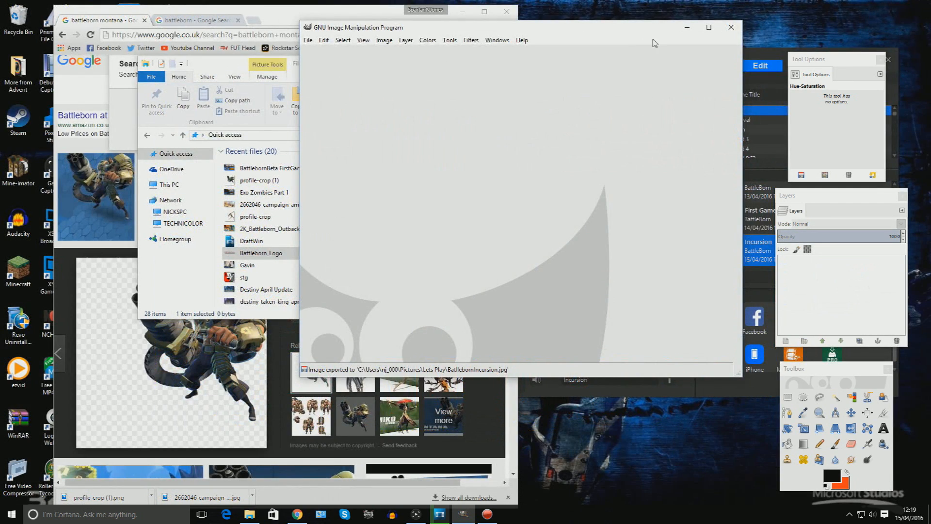
pyautogui.click(729, 28)
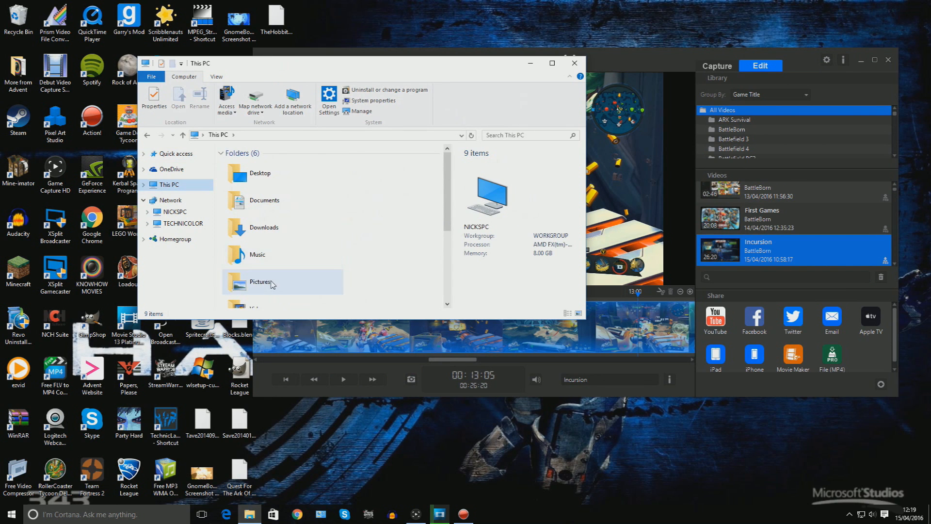
# Open the Pictures folder in File Explorer and preview two character images in Photos.
pyautogui.doubleClick(272, 283)
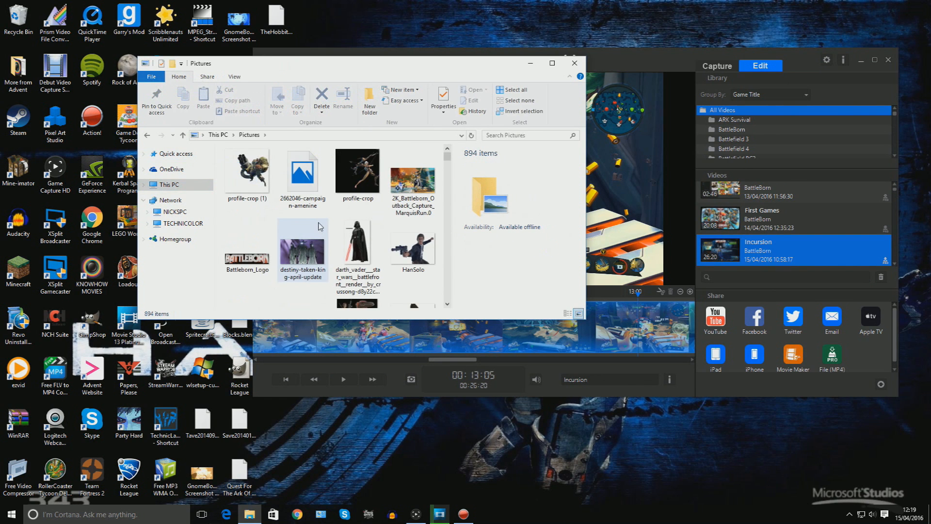
pyautogui.scroll(-5, 372, 207)
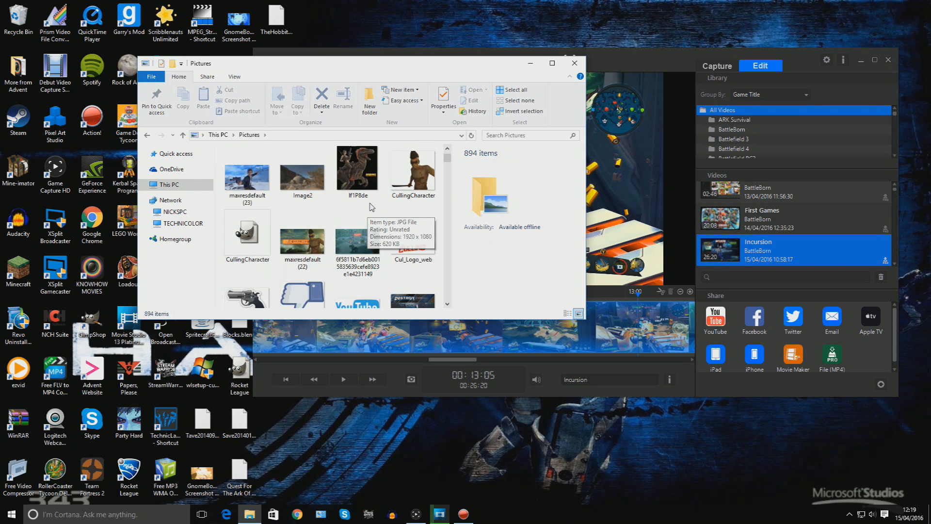
pyautogui.click(305, 242)
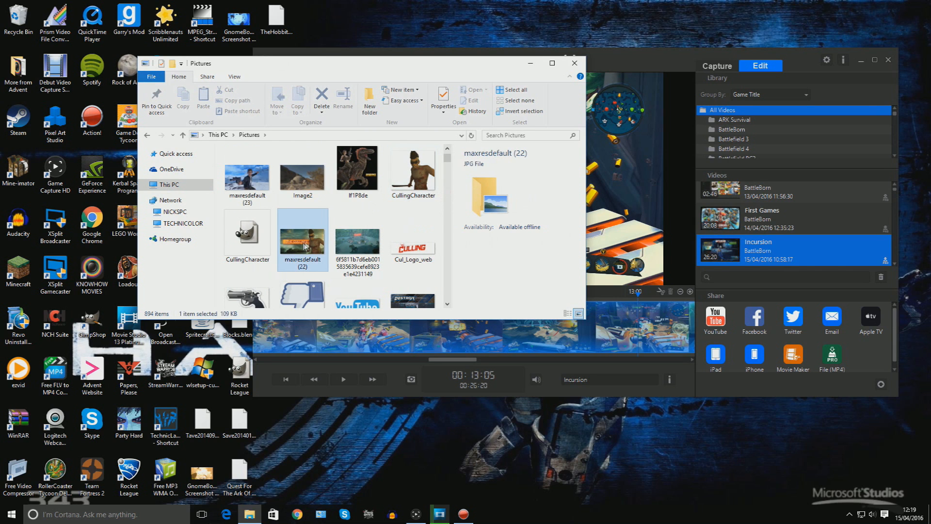
pyautogui.doubleClick(297, 241)
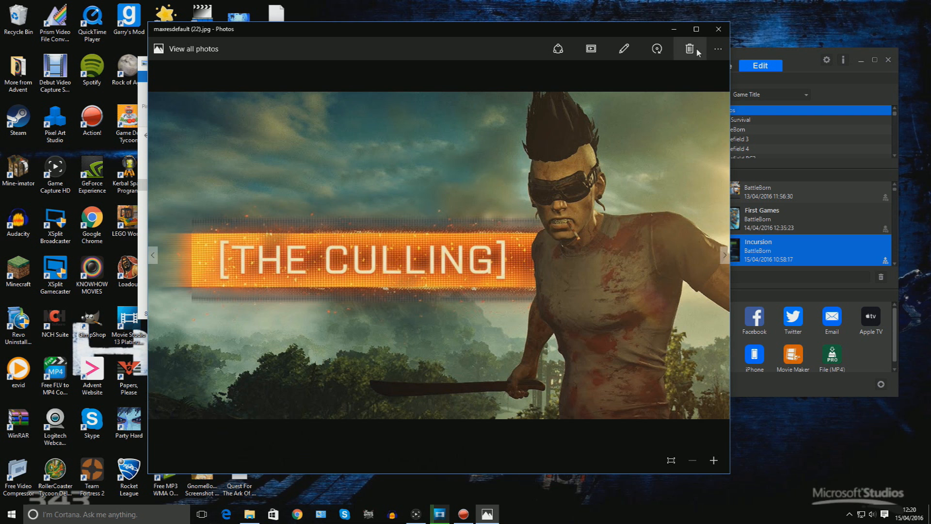
pyautogui.click(718, 29)
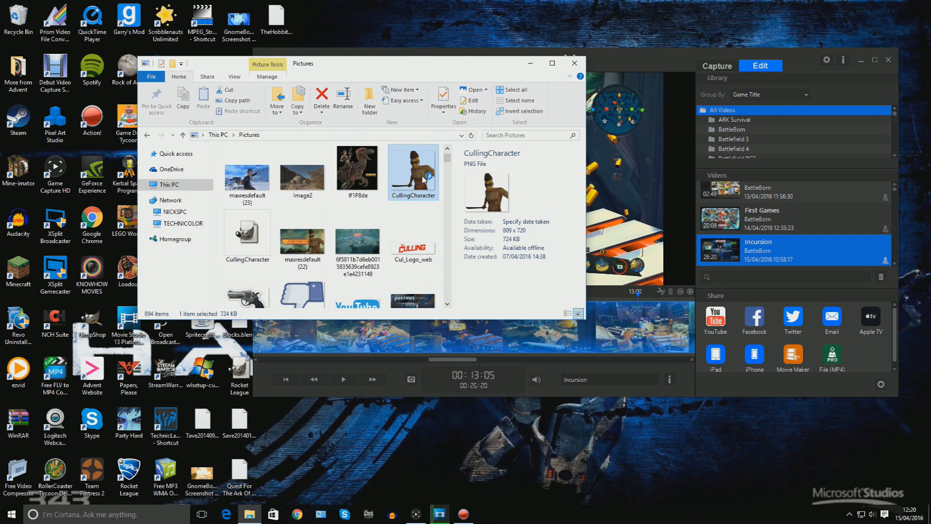
pyautogui.doubleClick(340, 240)
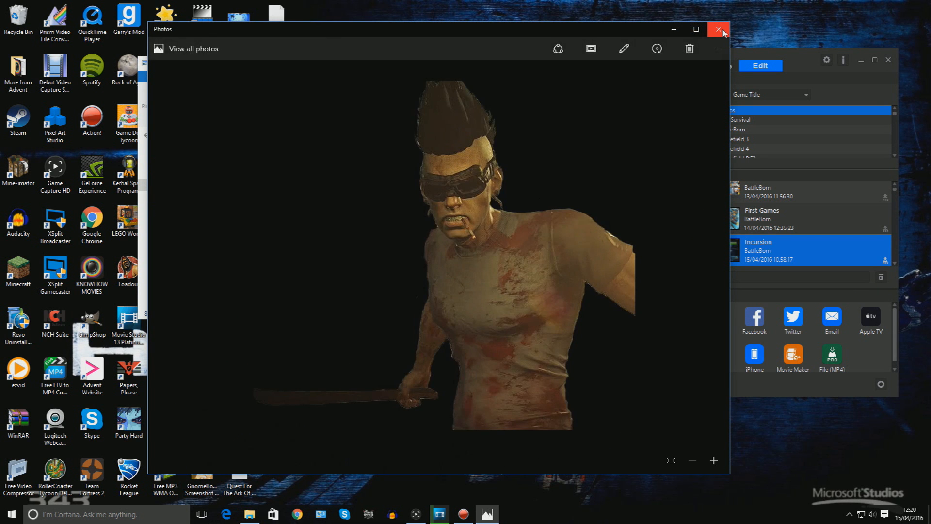
pyautogui.click(719, 30)
# Scroll further through the Pictures folder and preview the 3012545-maxresdefault (41) image.
pyautogui.scroll(-1, 312, 225)
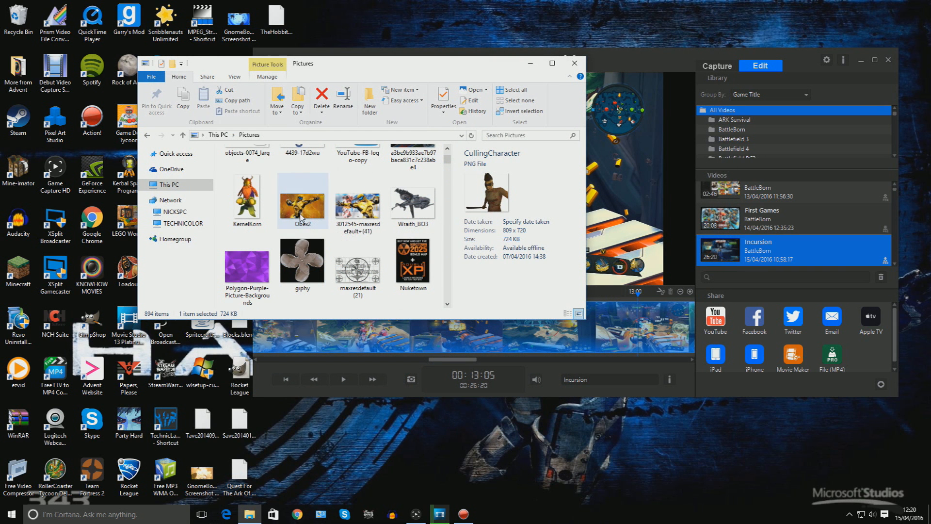
pyautogui.click(365, 212)
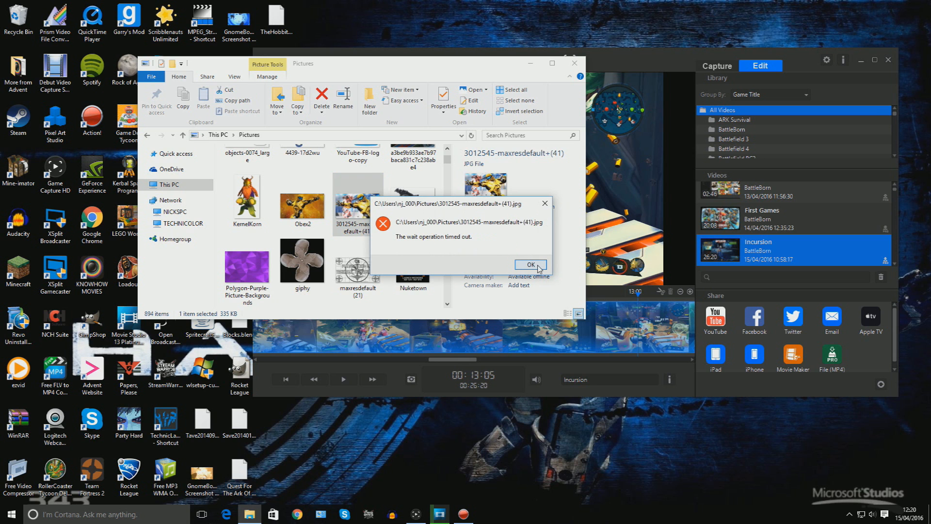
pyautogui.click(530, 265)
pyautogui.doubleClick(355, 205)
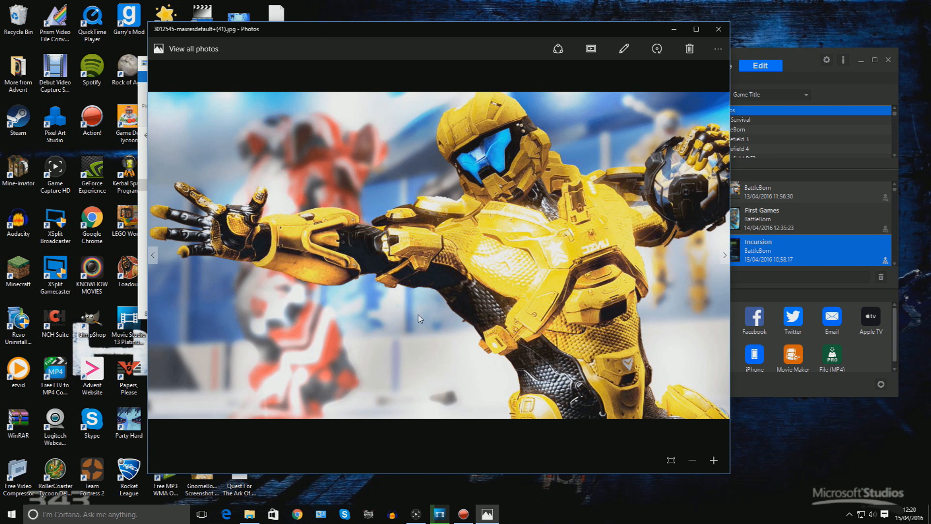
pyautogui.click(719, 29)
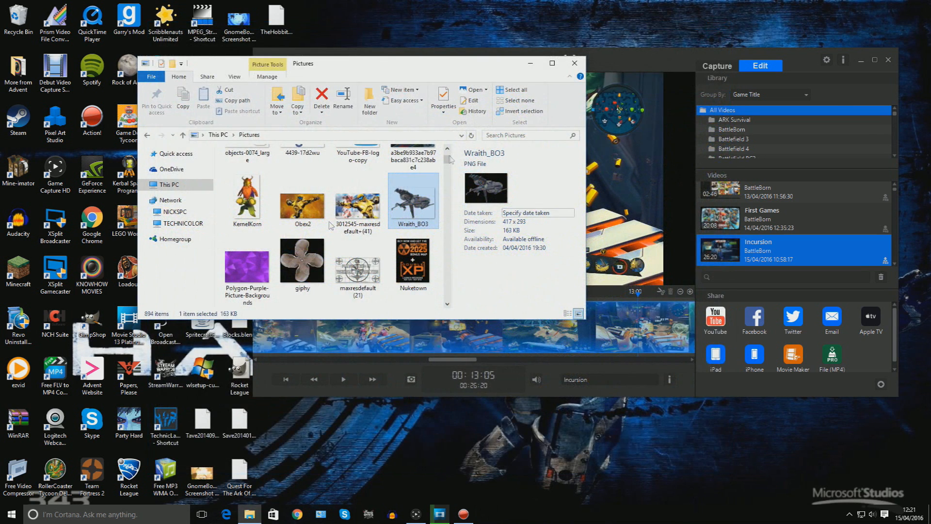
# Open the Lets Play folder and preview the GnomeBomb1 thumbnail and the GriffballSpartan image.
pyautogui.scroll(2, 323, 241)
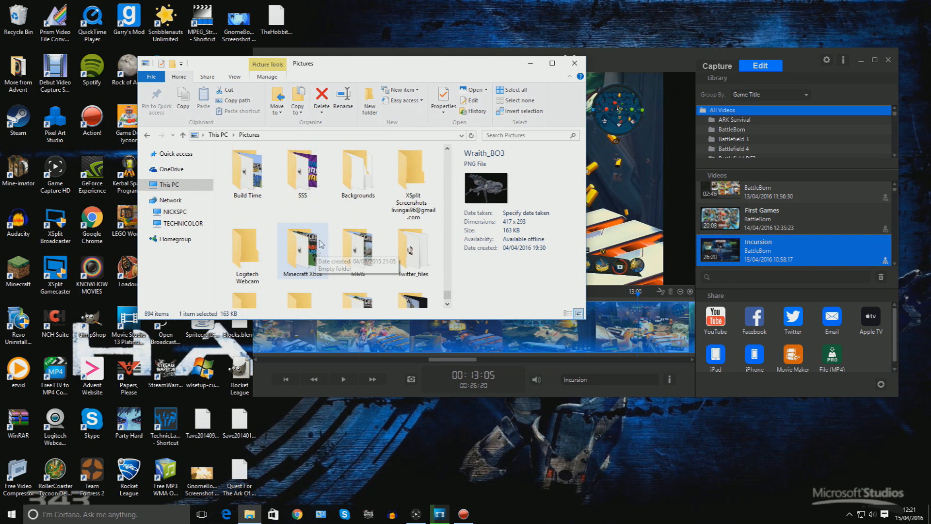
pyautogui.scroll(2, 319, 223)
pyautogui.doubleClick(358, 220)
pyautogui.scroll(-4, 300, 224)
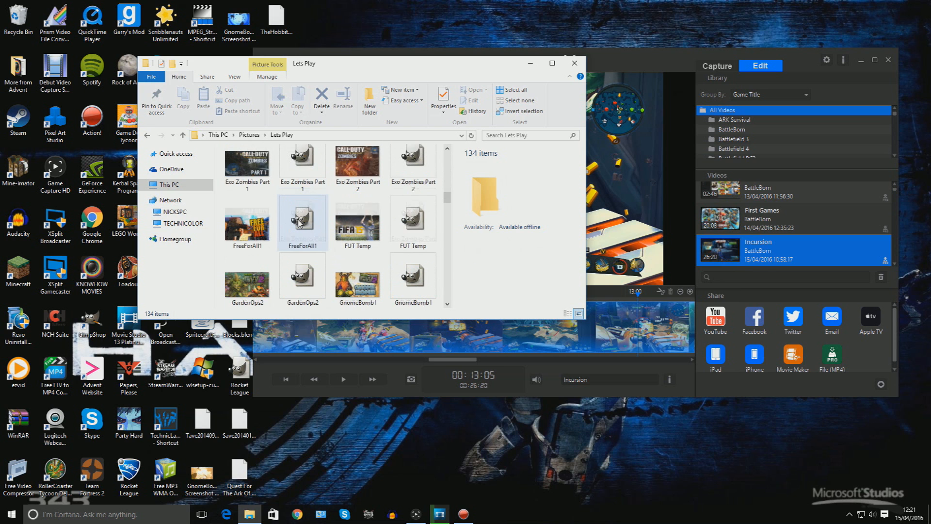
pyautogui.scroll(-3, 299, 224)
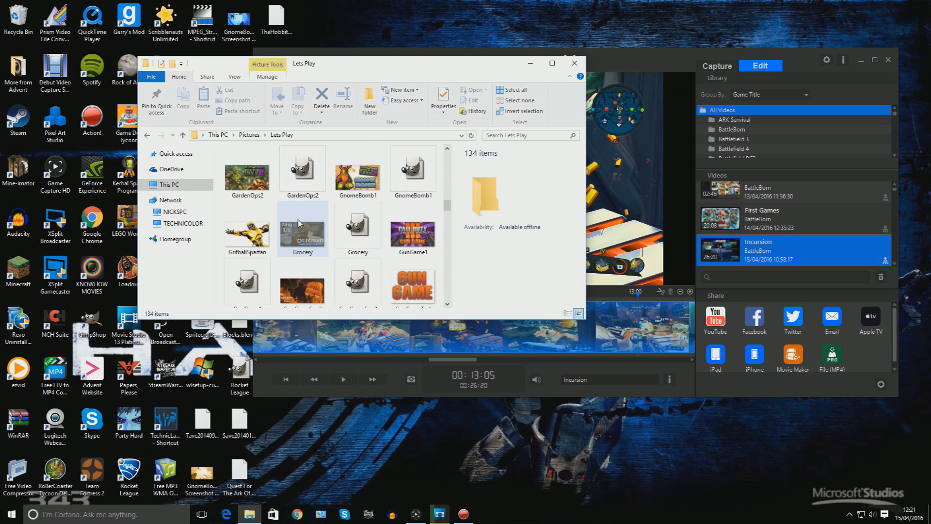
pyautogui.click(353, 193)
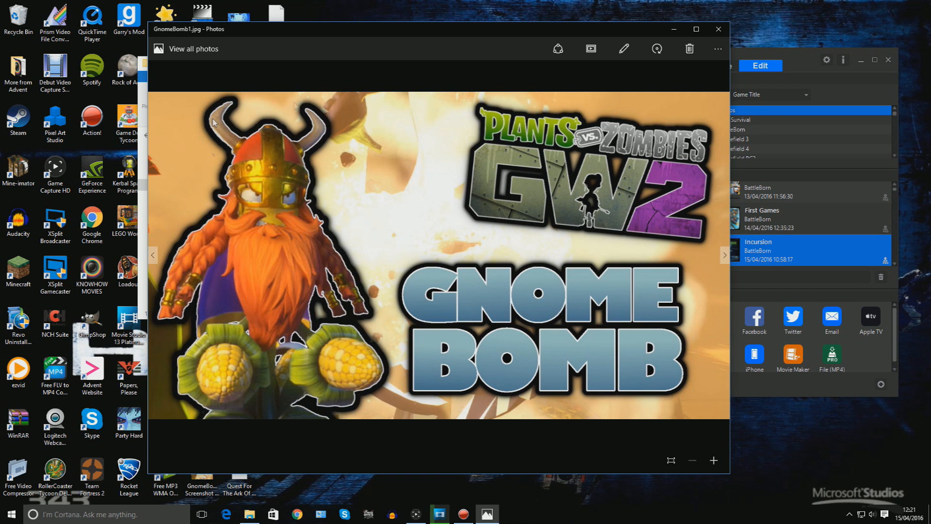
pyautogui.click(719, 29)
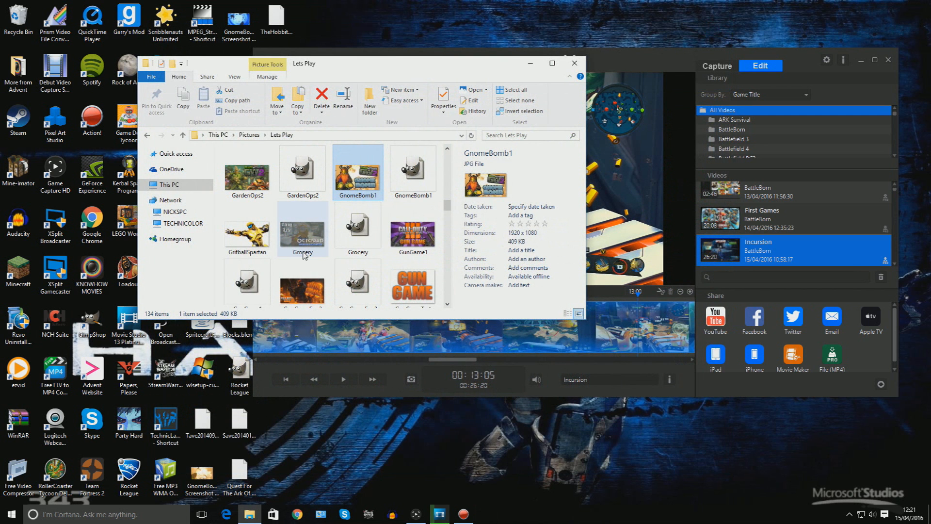
pyautogui.click(250, 228)
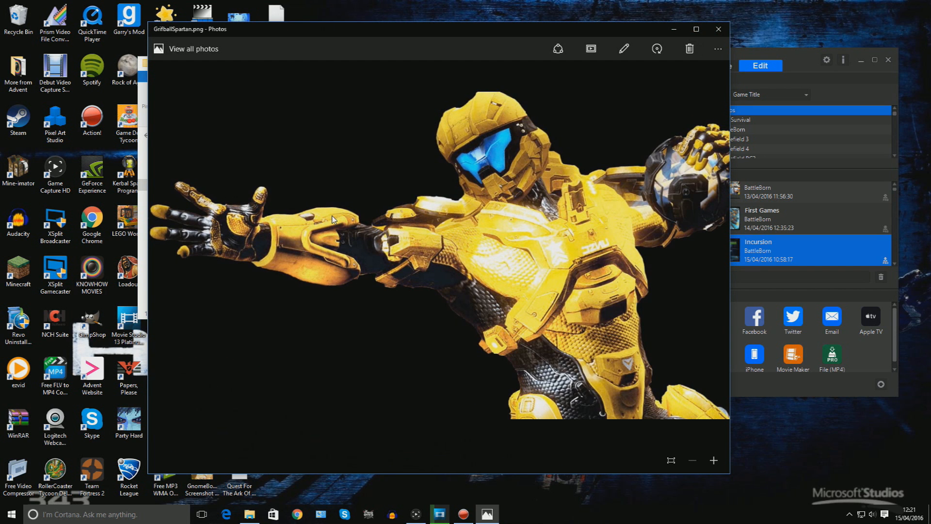
# Close the GriffballSpartan preview, scroll the Lets Play folder, and preview the Halo5 Grifball1 thumbnail in Photos.
pyautogui.click(719, 29)
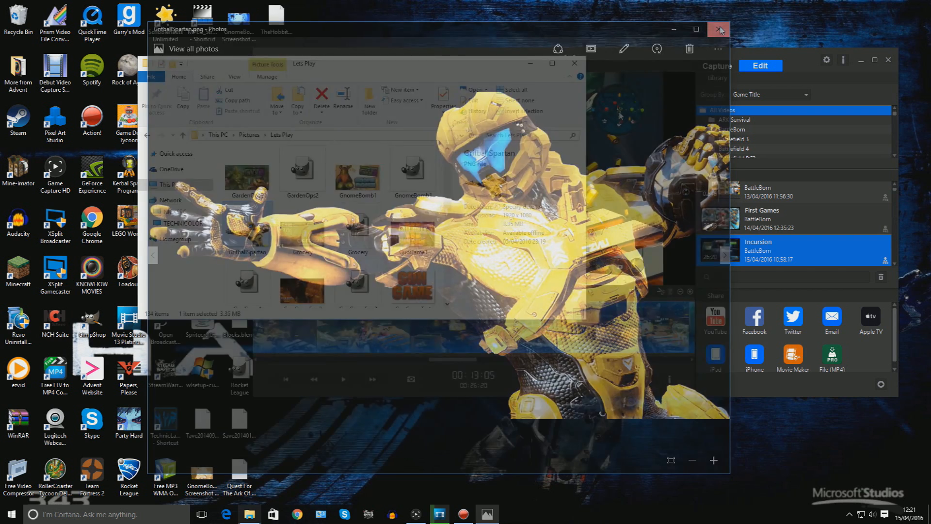
pyautogui.scroll(-2, 311, 236)
pyautogui.click(412, 245)
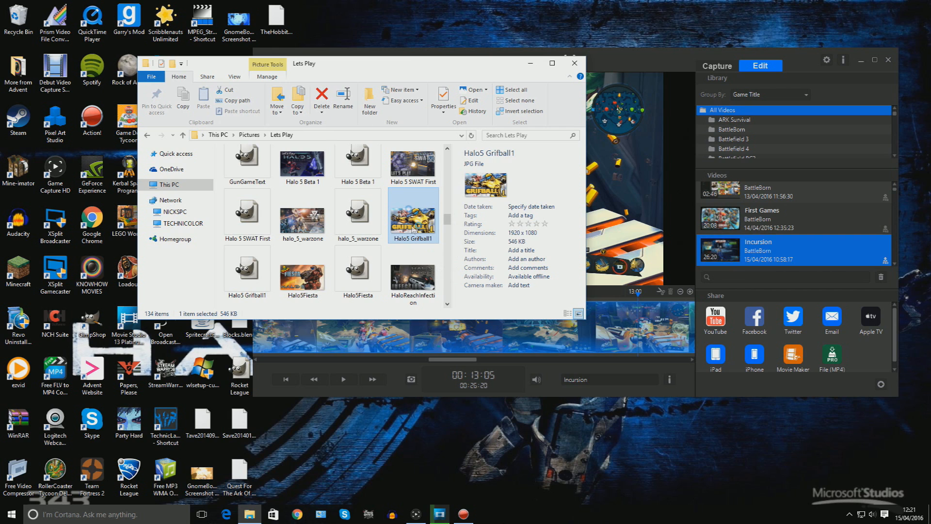
pyautogui.doubleClick(413, 231)
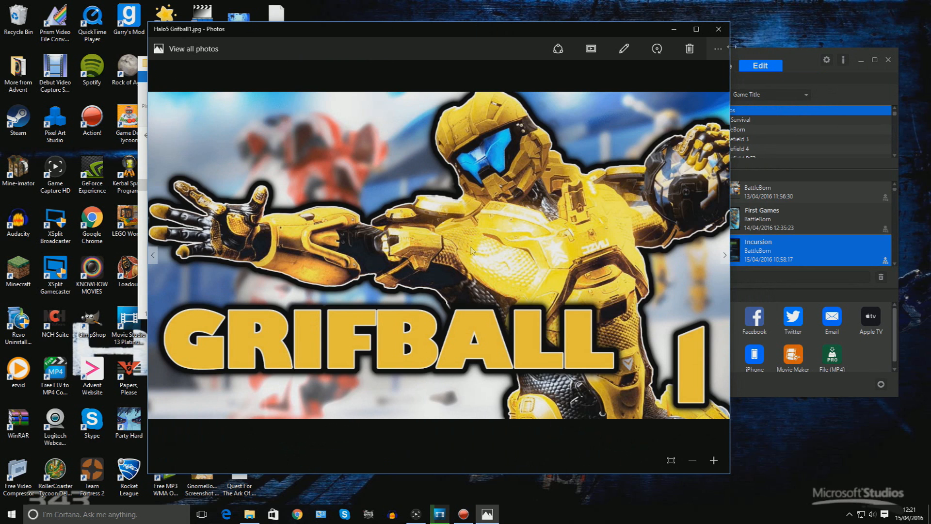
# Close the preview, scroll down the folder, and try opening the HeroHunt image, dismissing the error and opening the second HeroHunt file.
pyautogui.click(718, 30)
pyautogui.scroll(-1, 383, 218)
pyautogui.scroll(-3, 320, 187)
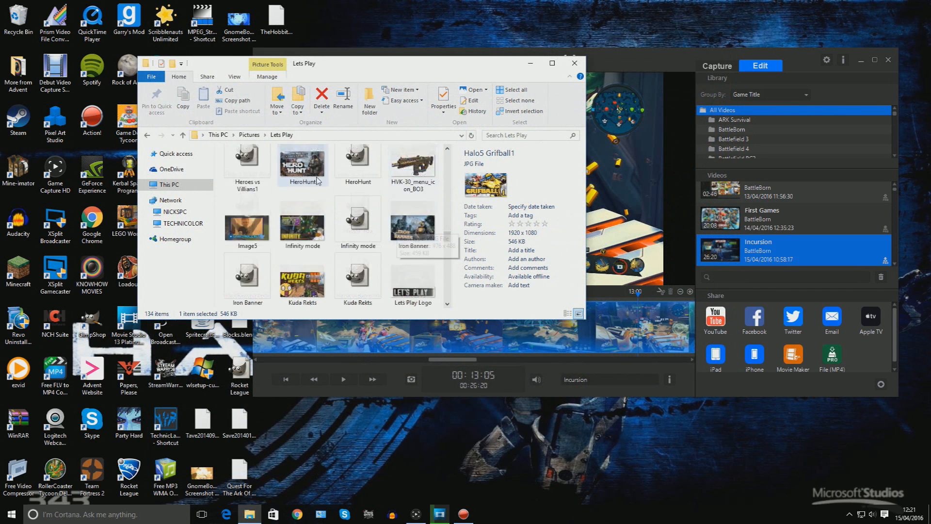
pyautogui.click(315, 180)
pyautogui.doubleClick(318, 196)
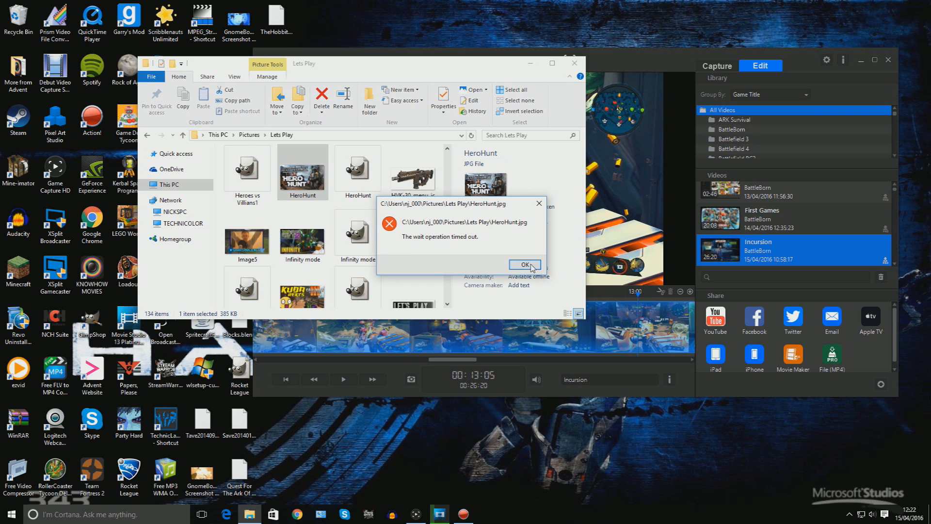
pyautogui.click(532, 266)
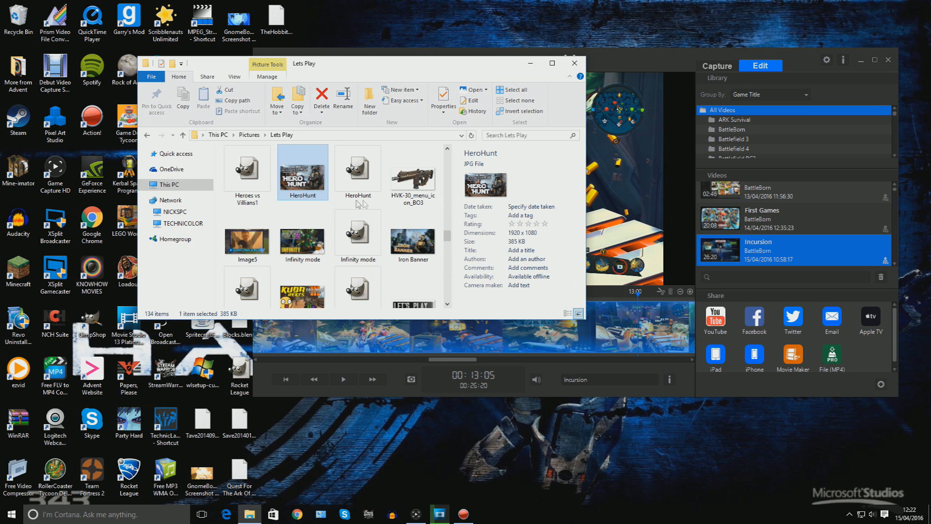
pyautogui.doubleClick(369, 194)
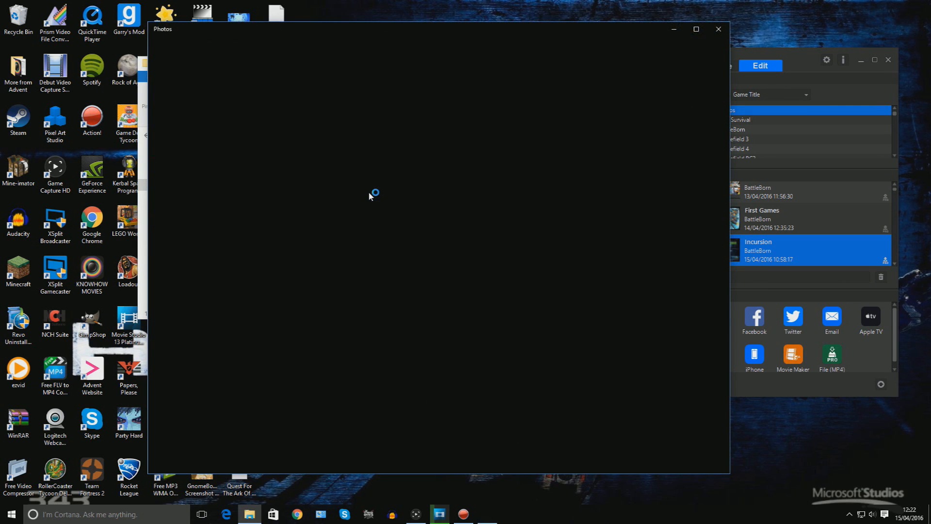